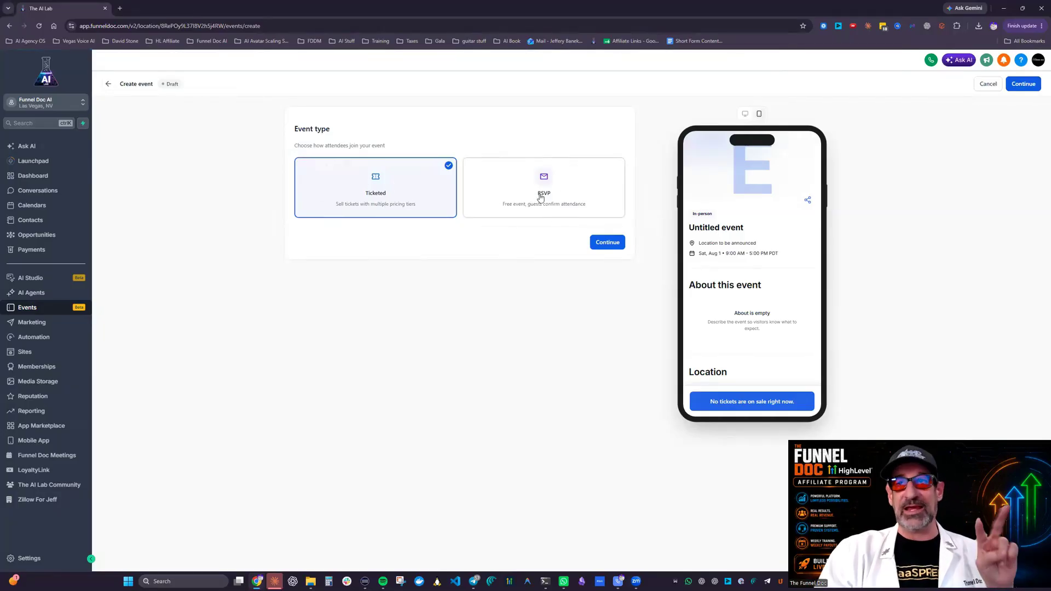
Step: Choose Ticketed as the event type and continue to the event details
click(529, 188)
click(375, 178)
click(605, 242)
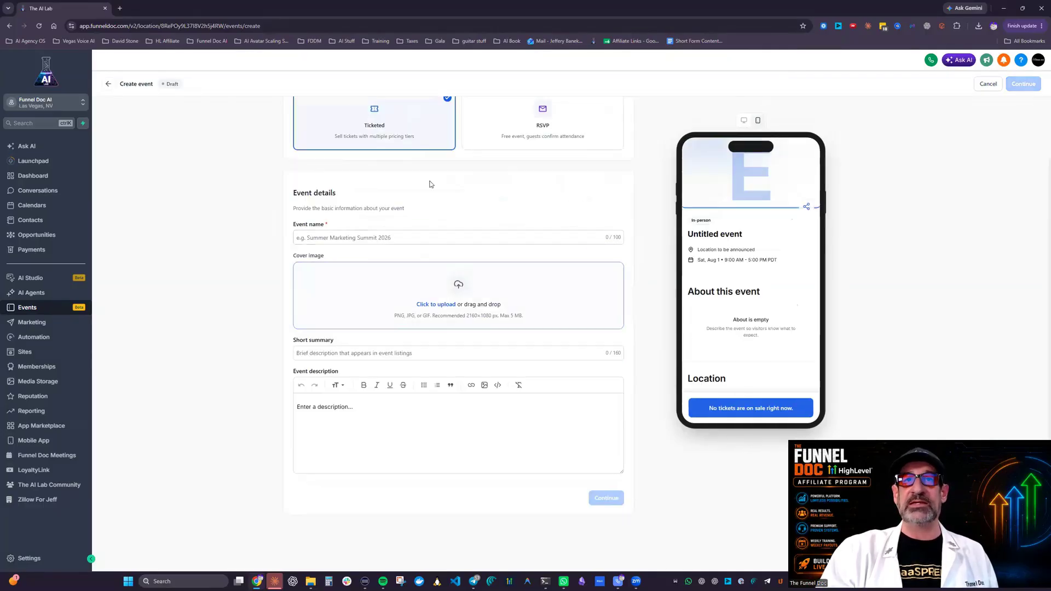
Step: Switch the event type between RSVP and Ticketed to compare their previews, ending on Ticketed
scroll(364, 249, up, 1)
click(569, 183)
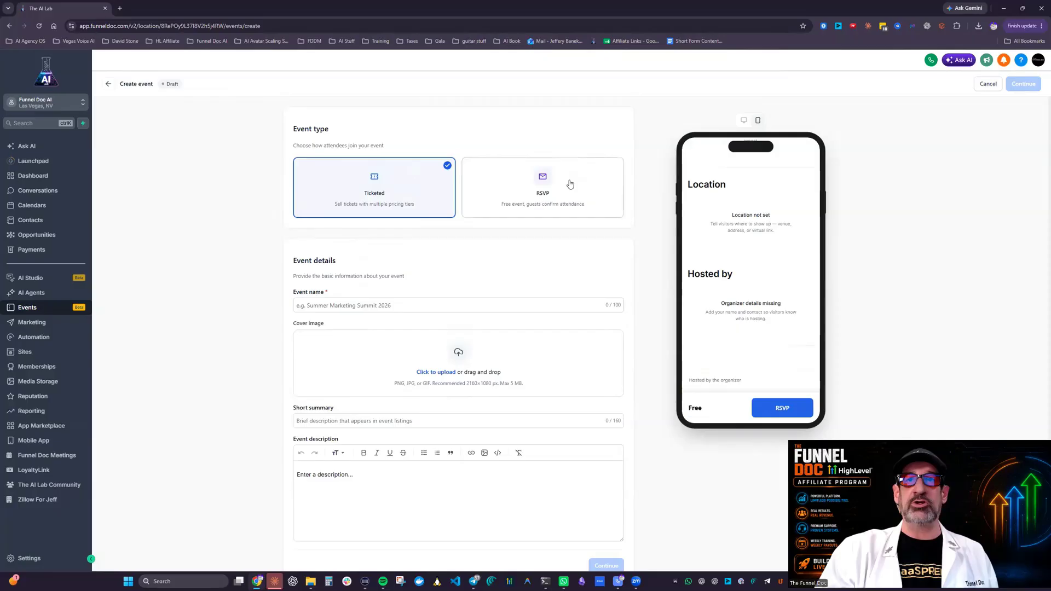
click(392, 192)
click(605, 202)
click(425, 194)
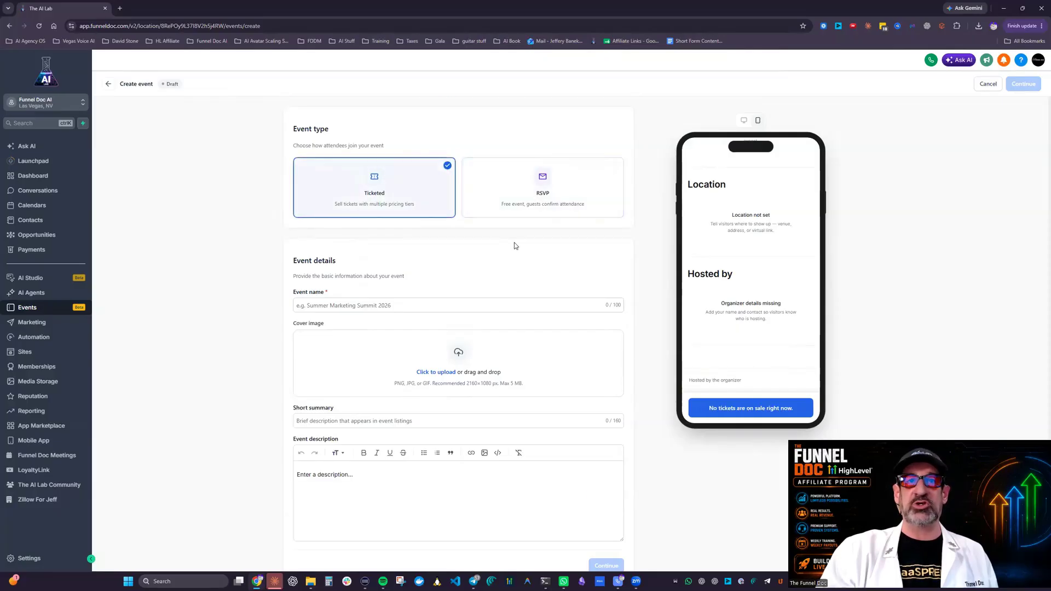
Step: Name the event "Demo" in the event details
scroll(325, 224, down, 1)
click(327, 237)
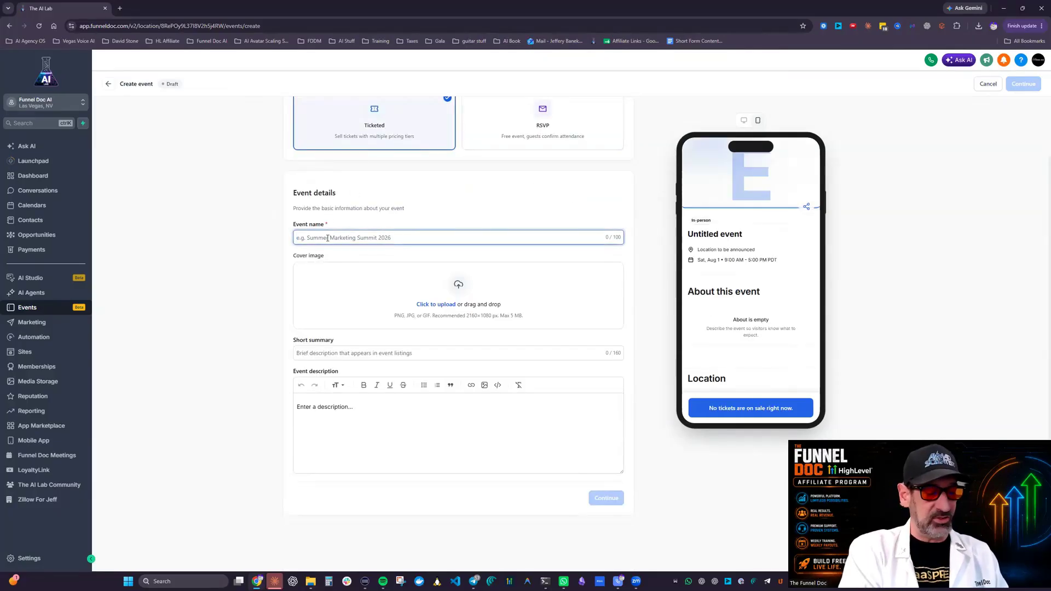
text(Dem)
Step: Upload the Funnel Doc HighLevel Affiliate Program image from the system as the cover and save its focus point at the image's upper edge, near the middle
click(512, 310)
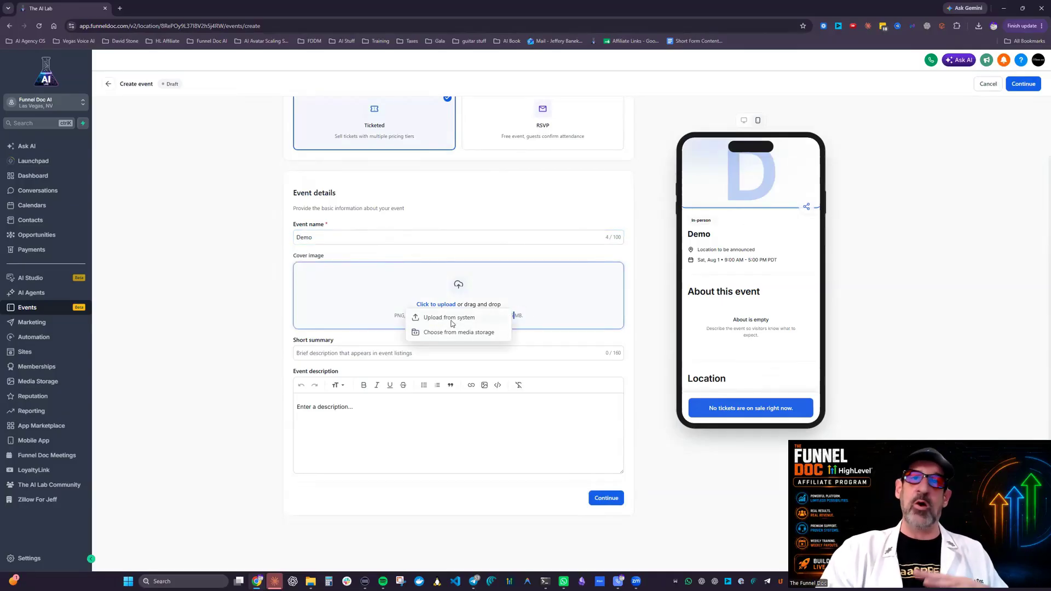
click(451, 324)
double_click(738, 252)
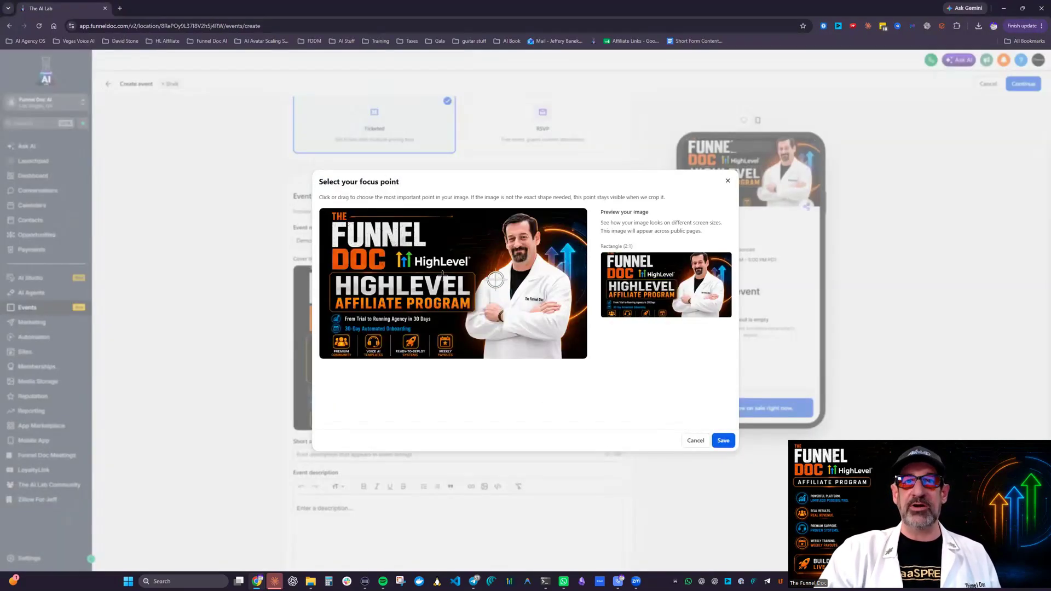
mouse_move(452, 262)
mouse_down()
mouse_move(452, 297)
mouse_move(467, 210)
mouse_up()
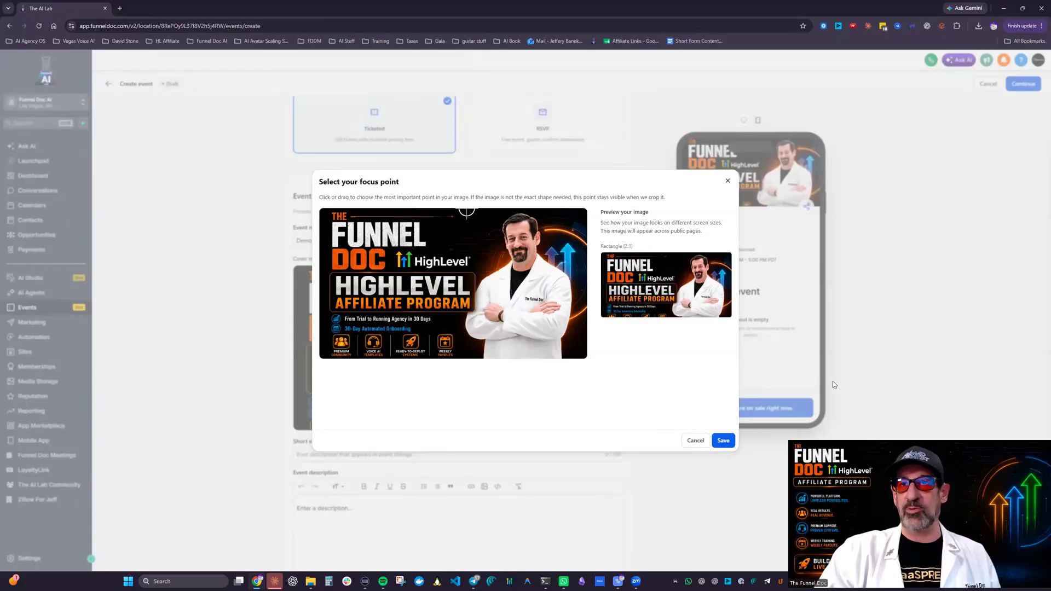
click(723, 440)
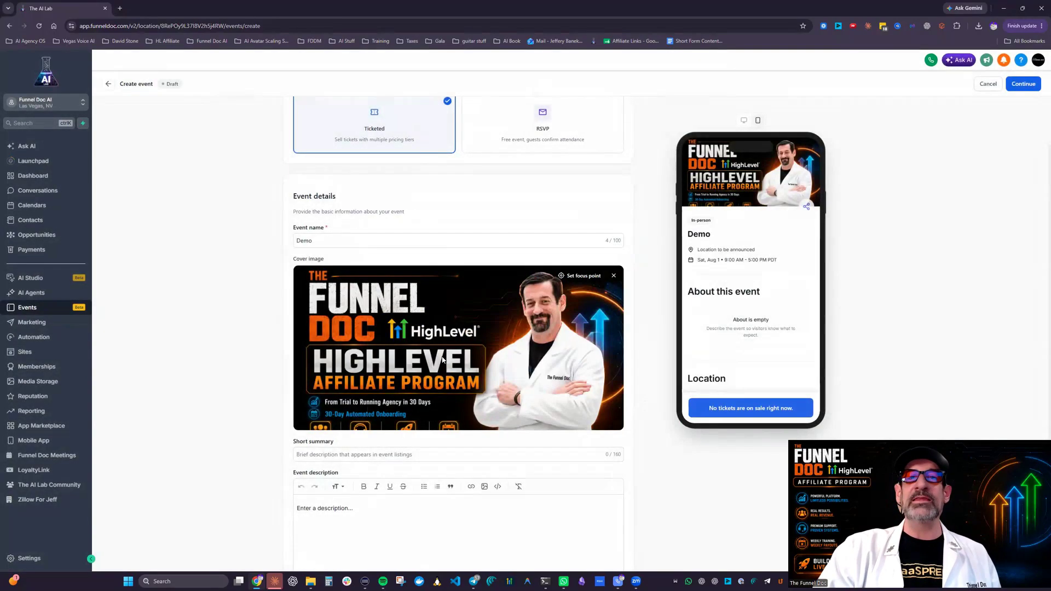
Step: Write the event description as a bulleted list with the items "Des", "afeafwe", "afesfaw" and "fawefe"
scroll(454, 426, down, 2)
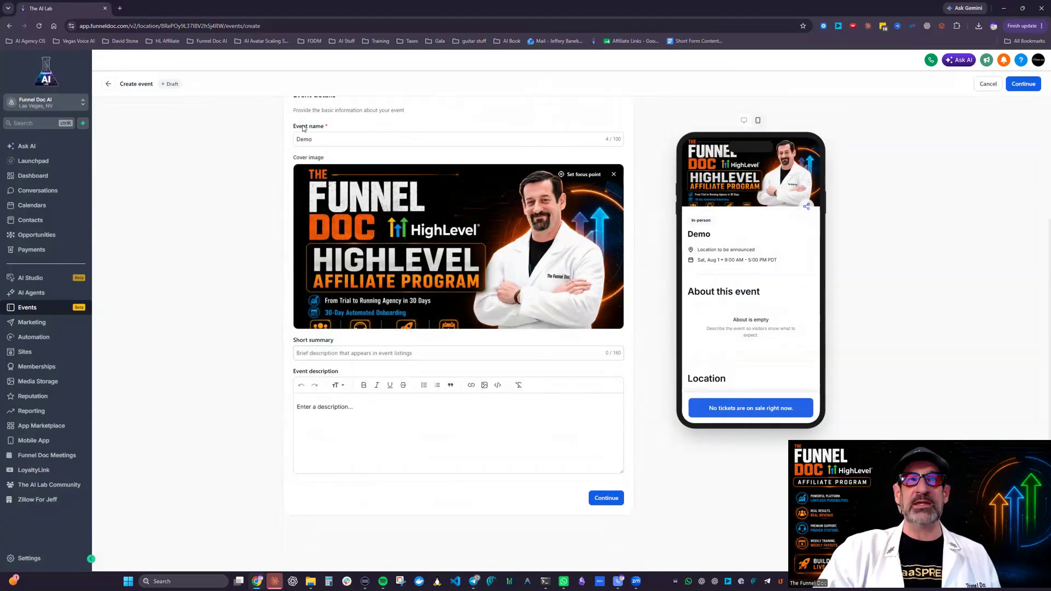
click(397, 405)
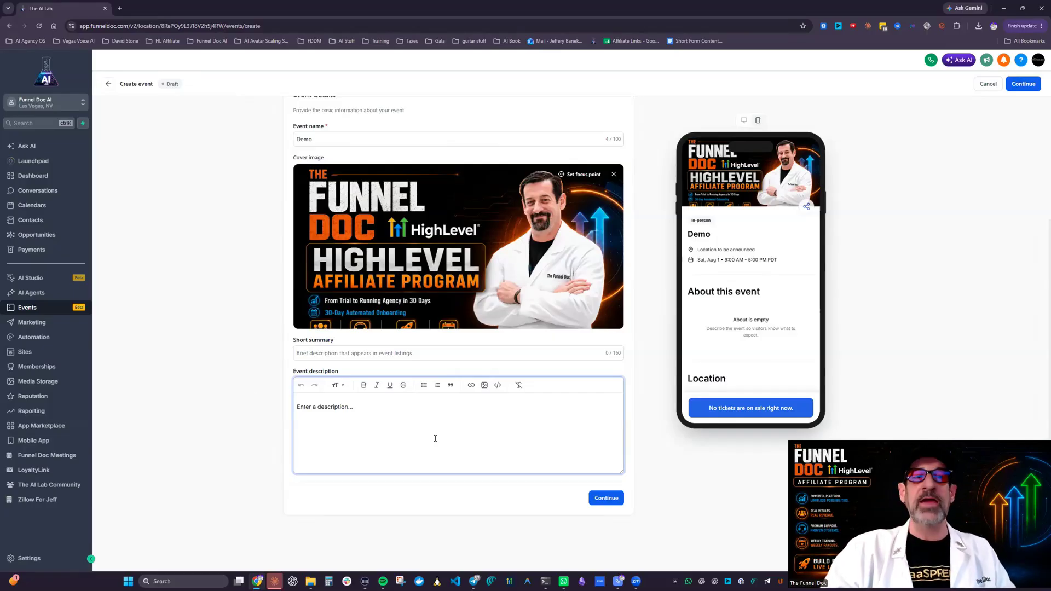
text(Des)
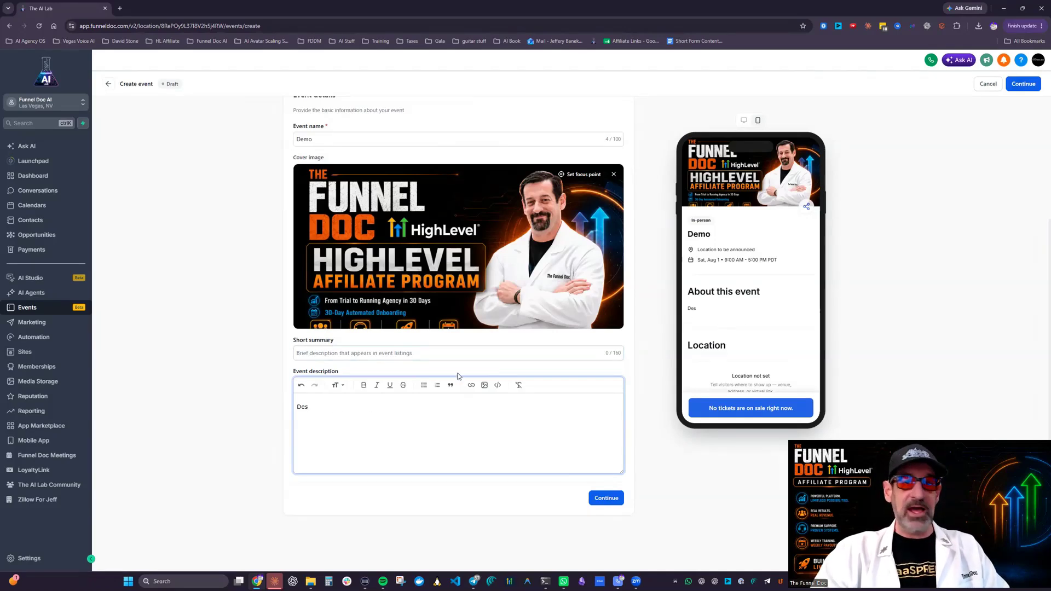
click(423, 385)
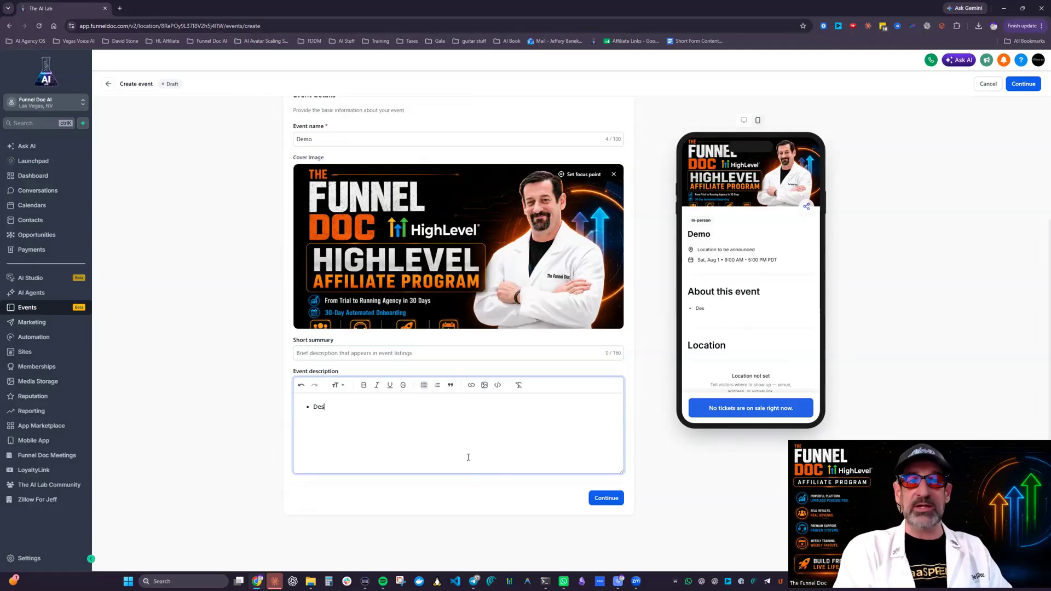
key(Return)
text(afeafwe)
key(Return)
text(afesfaw)
key(Return)
text(fawefe)
key(Return)
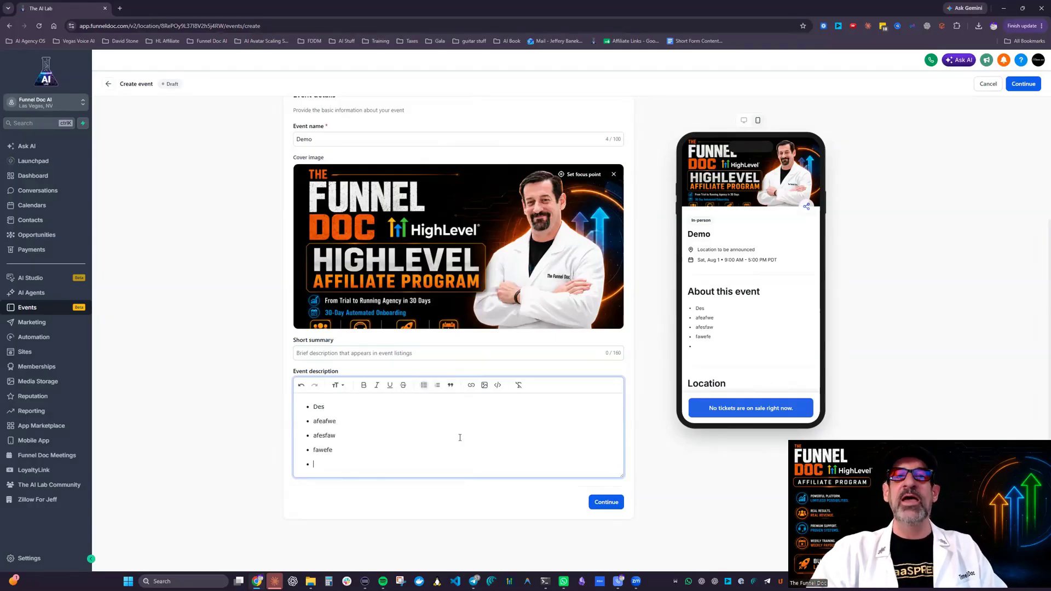
Step: Look at the description editor's image embedding options and its text styles without applying any
click(485, 386)
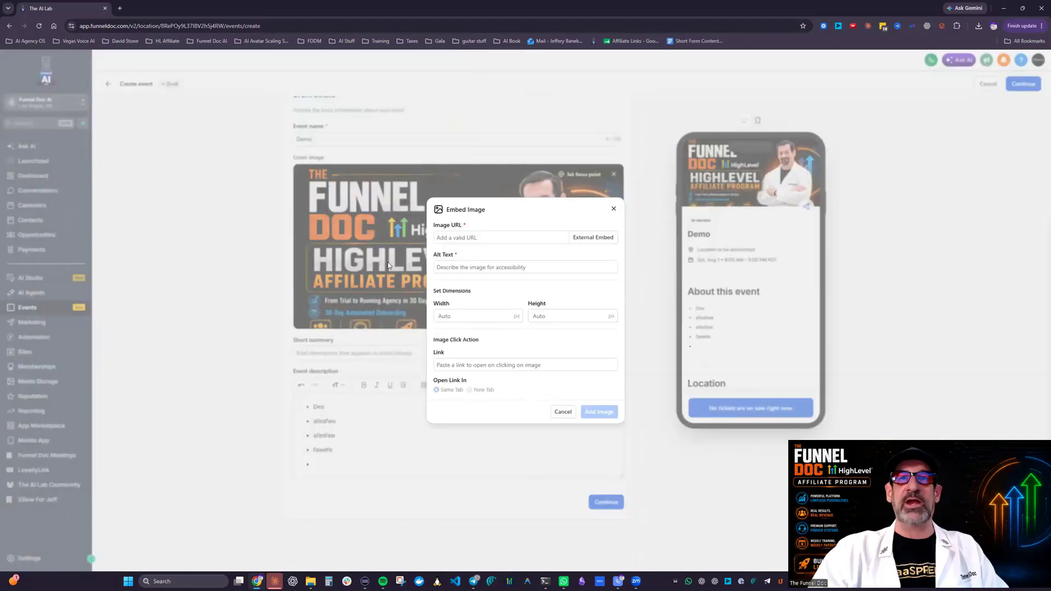
key(Escape)
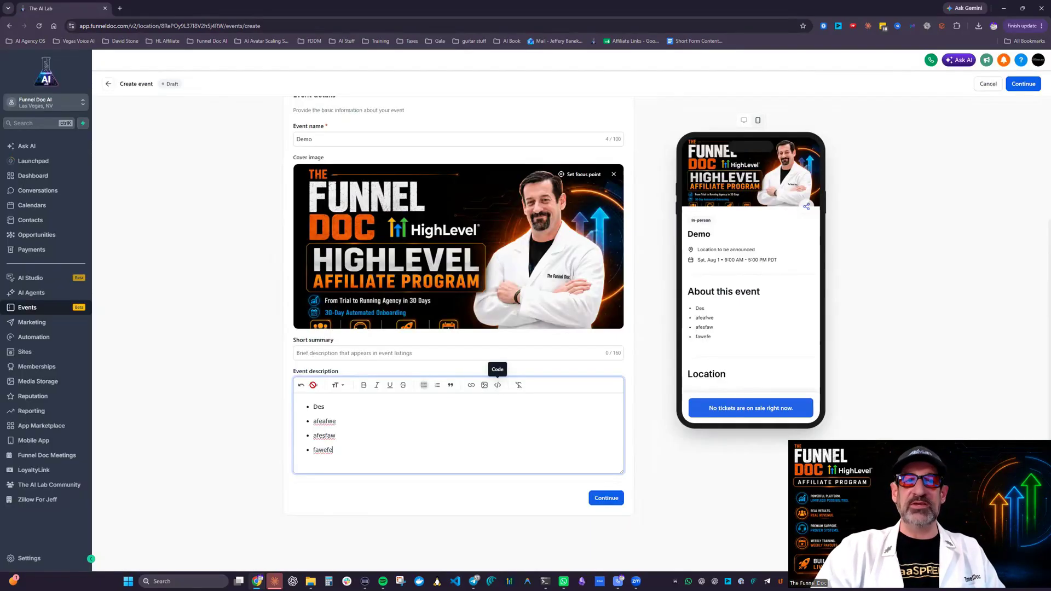
click(340, 386)
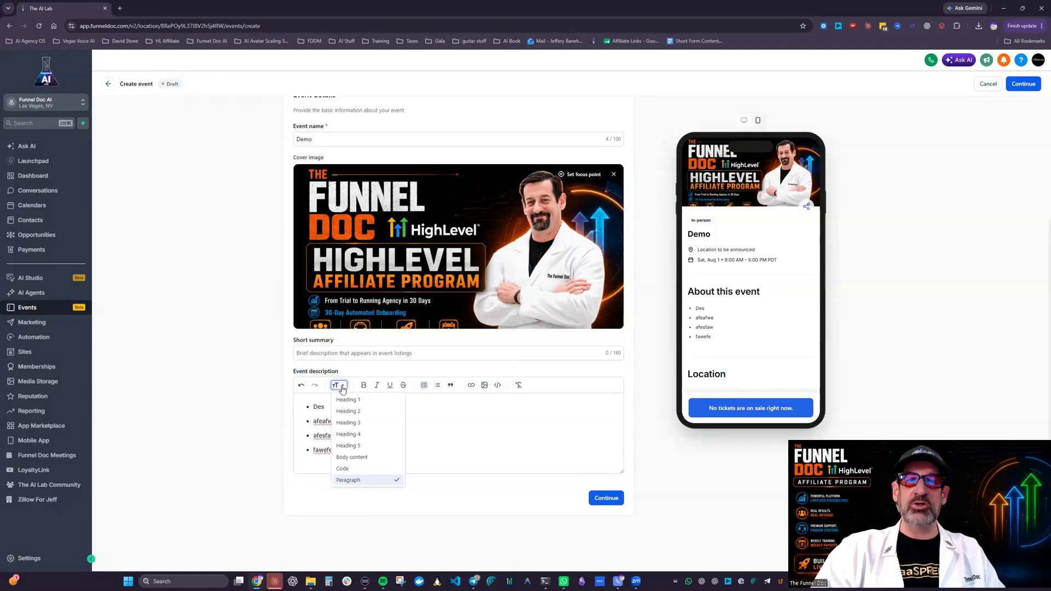
click(504, 430)
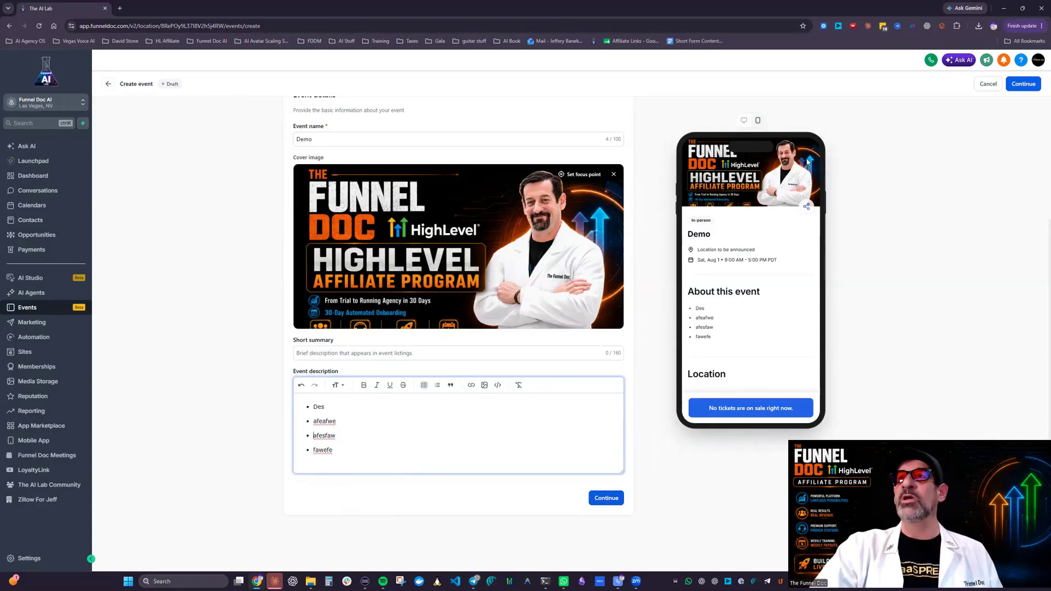
Step: Review the event page in the desktop preview and in the mobile preview, from the cover down to the host section
click(743, 120)
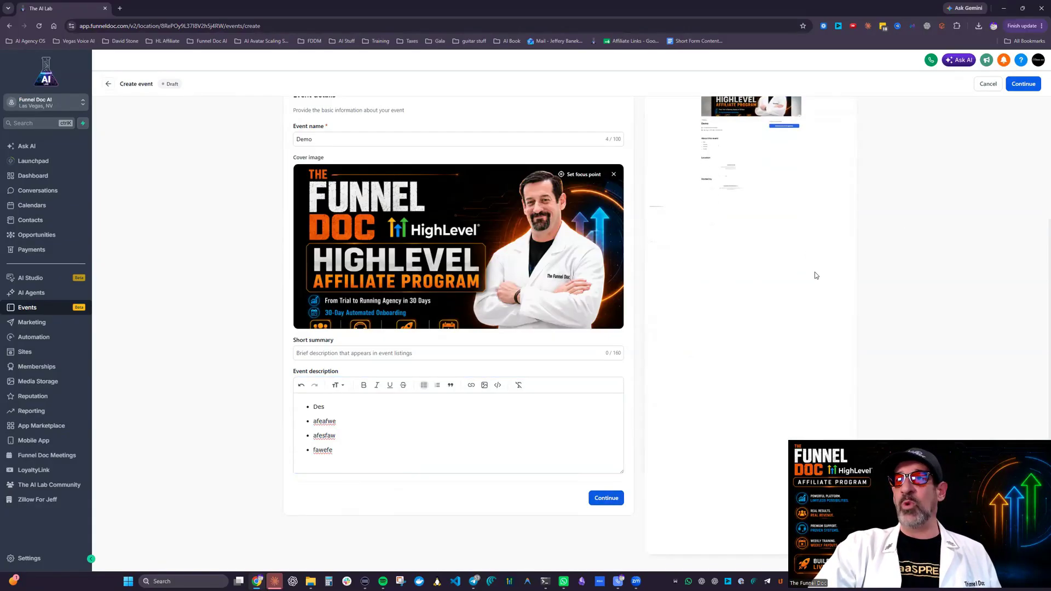
scroll(816, 275, up, 3)
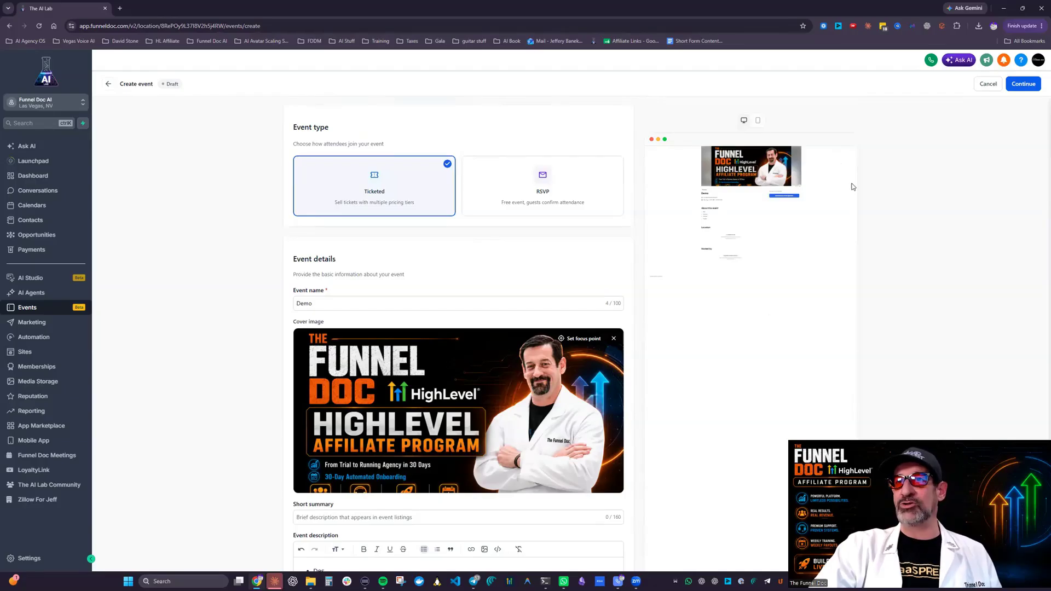
click(757, 120)
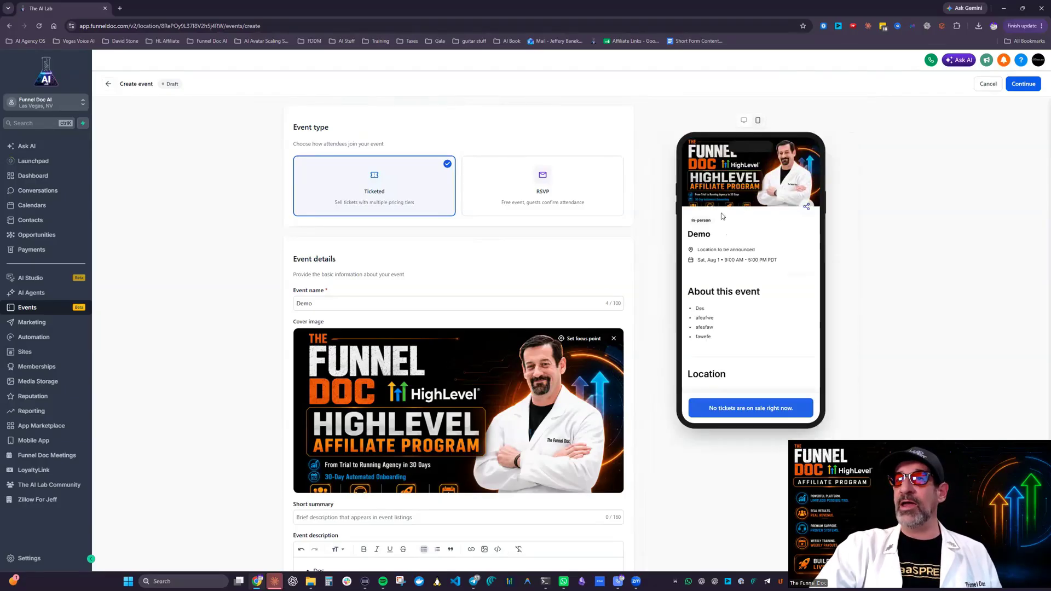
drag(716, 237, 693, 253)
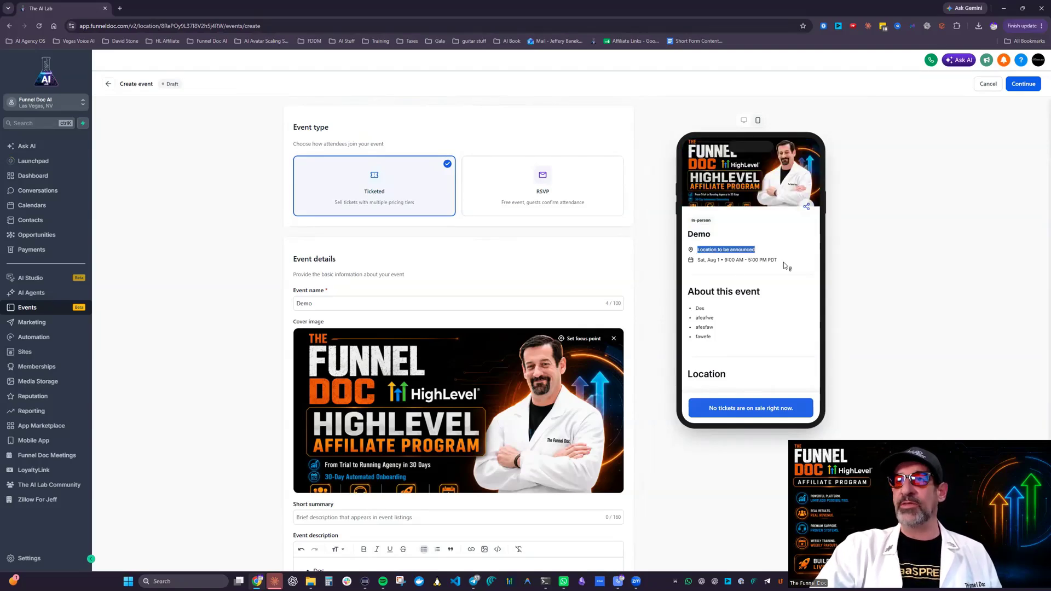
scroll(719, 383, down, 3)
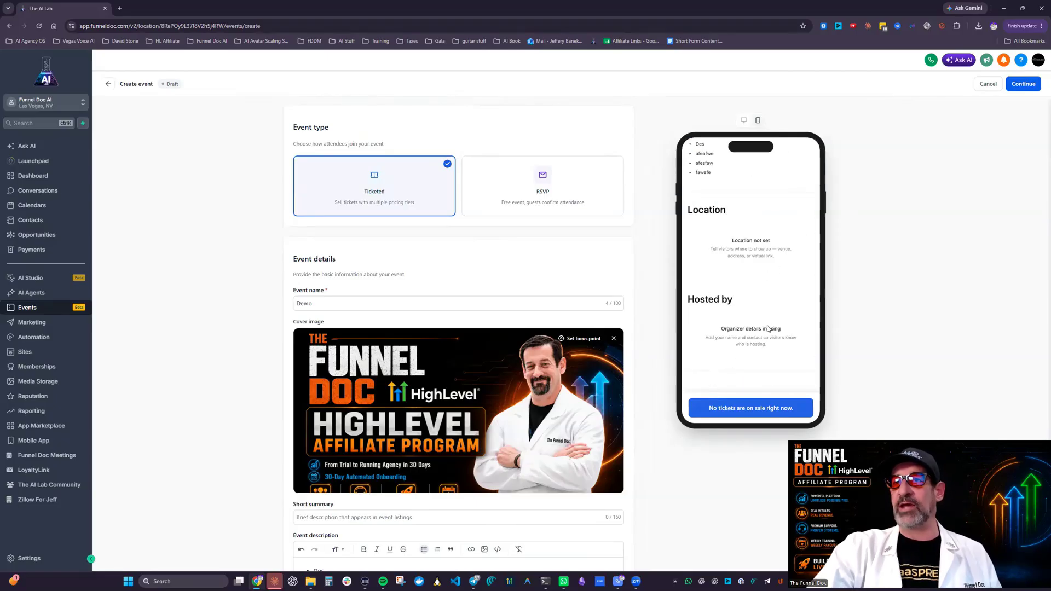
scroll(779, 202, up, 3)
scroll(761, 383, down, 4)
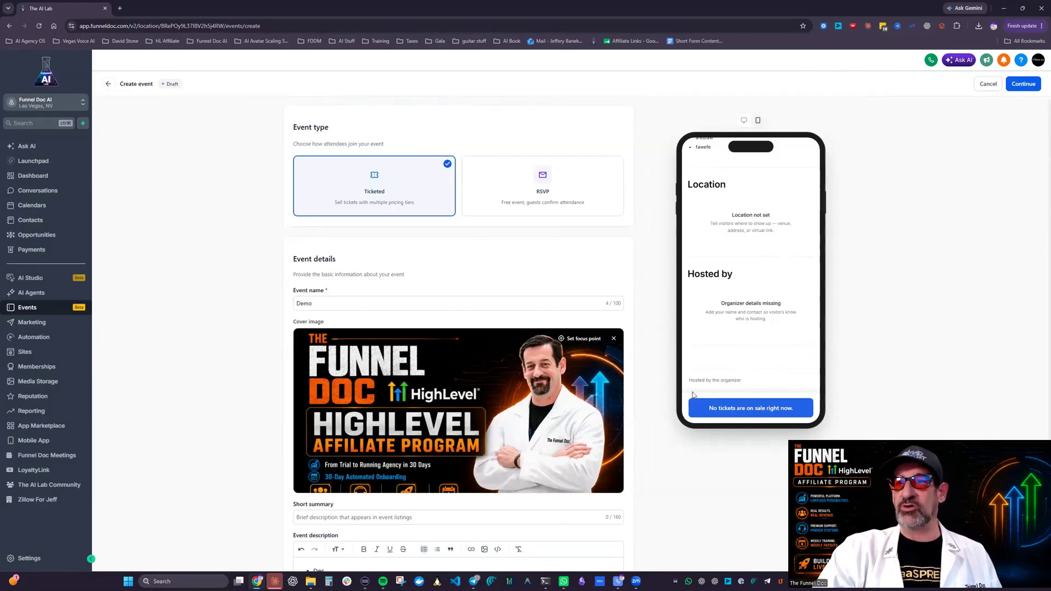
Step: Continue to the date and time section and set the start date to 19-Aug-2026
scroll(488, 426, down, 3)
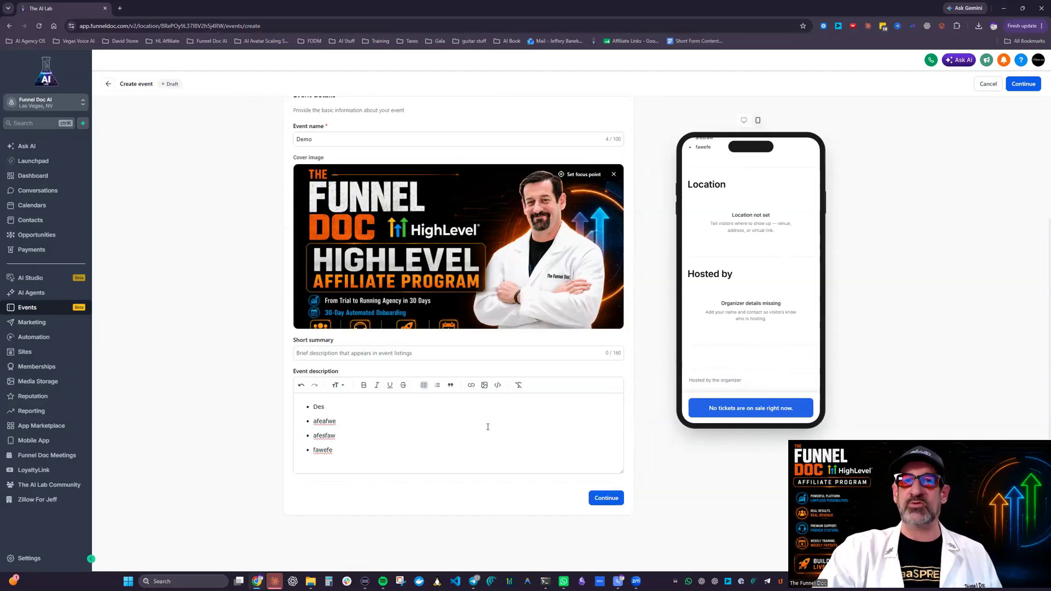
click(611, 497)
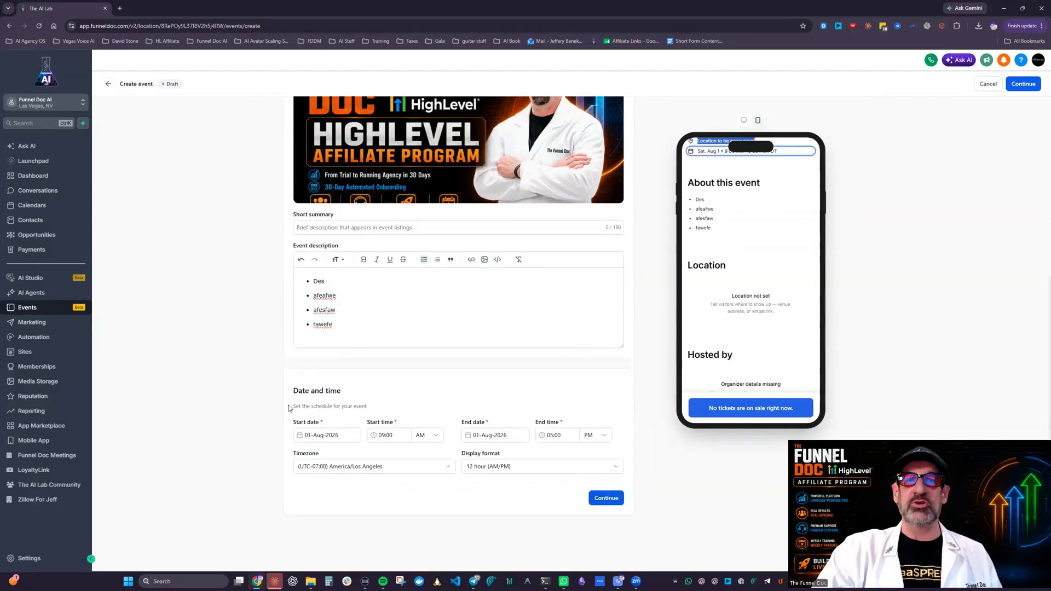
scroll(461, 229, up, 5)
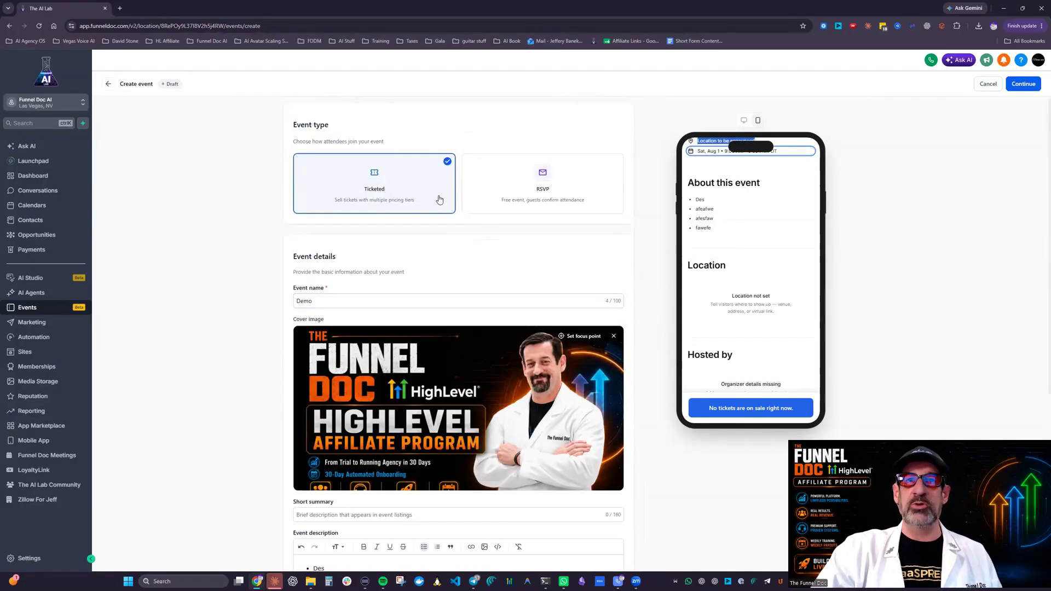
scroll(439, 200, down, 5)
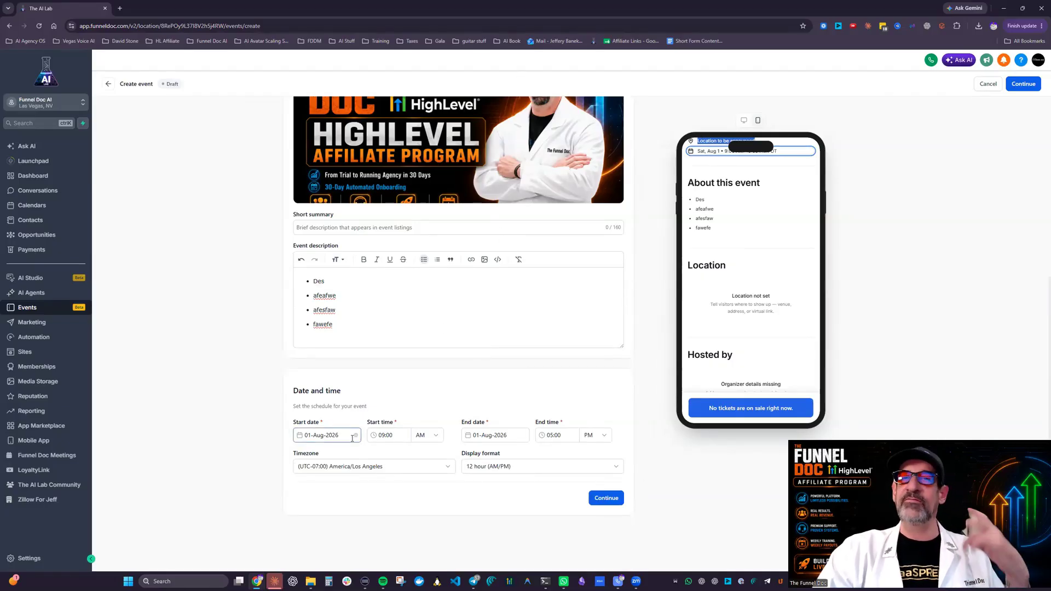
click(325, 437)
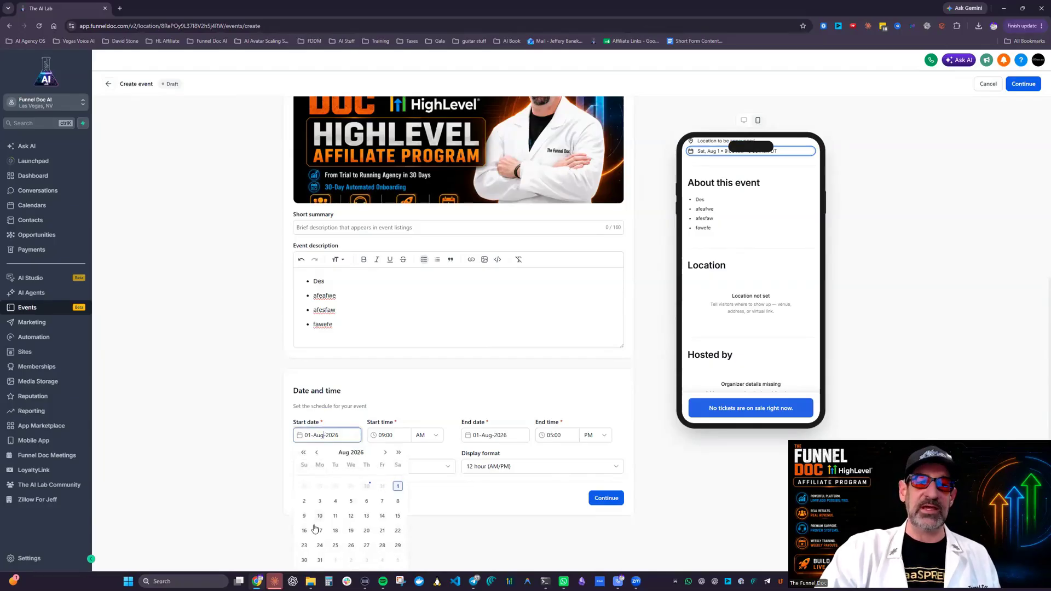
click(351, 530)
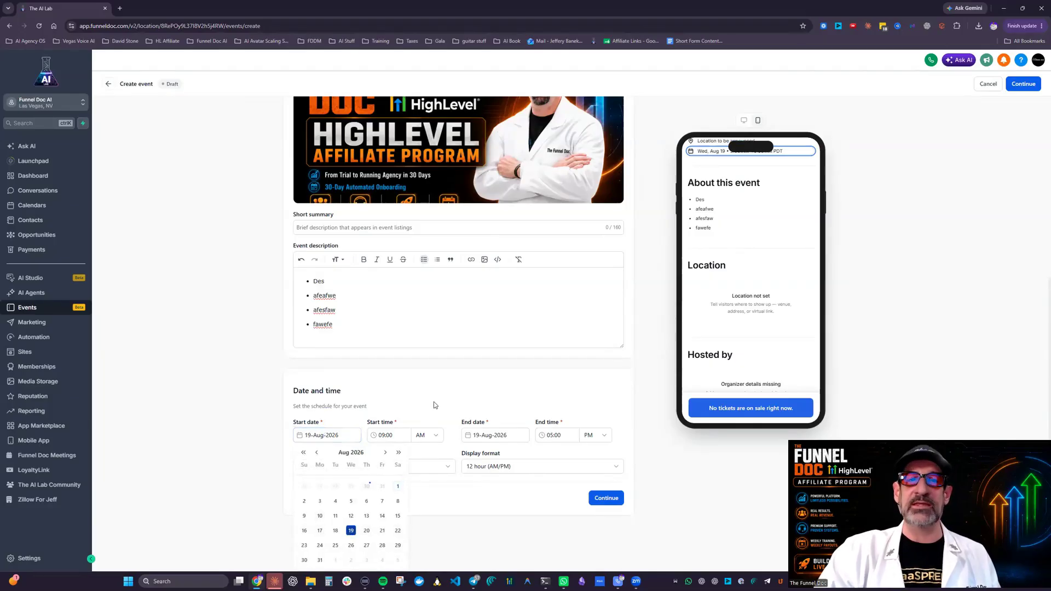
Step: Keep the AM start time and the 12 hour display format, and continue to the location section
click(429, 435)
click(429, 437)
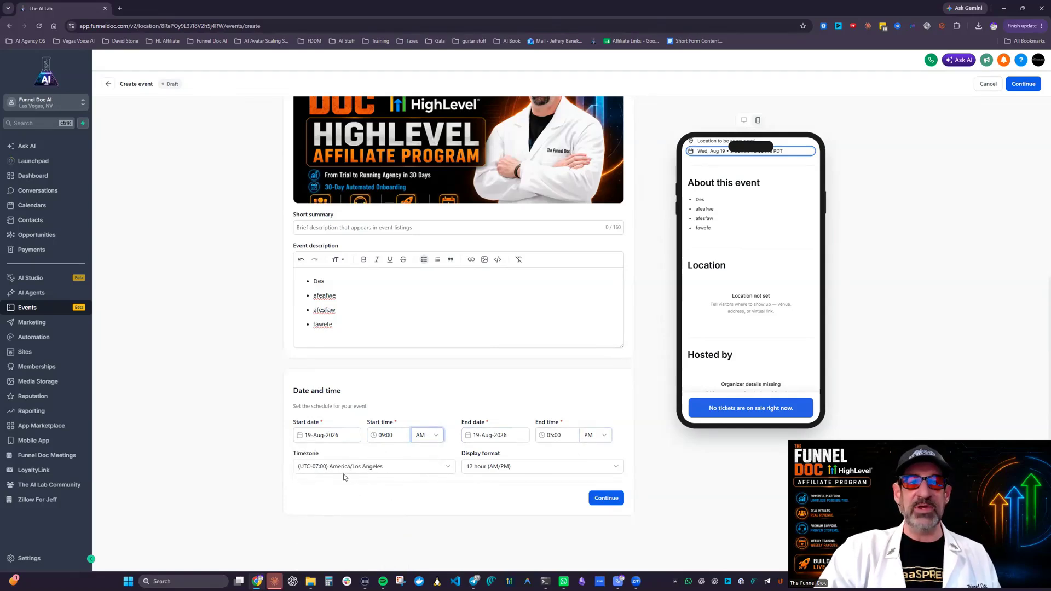
click(534, 468)
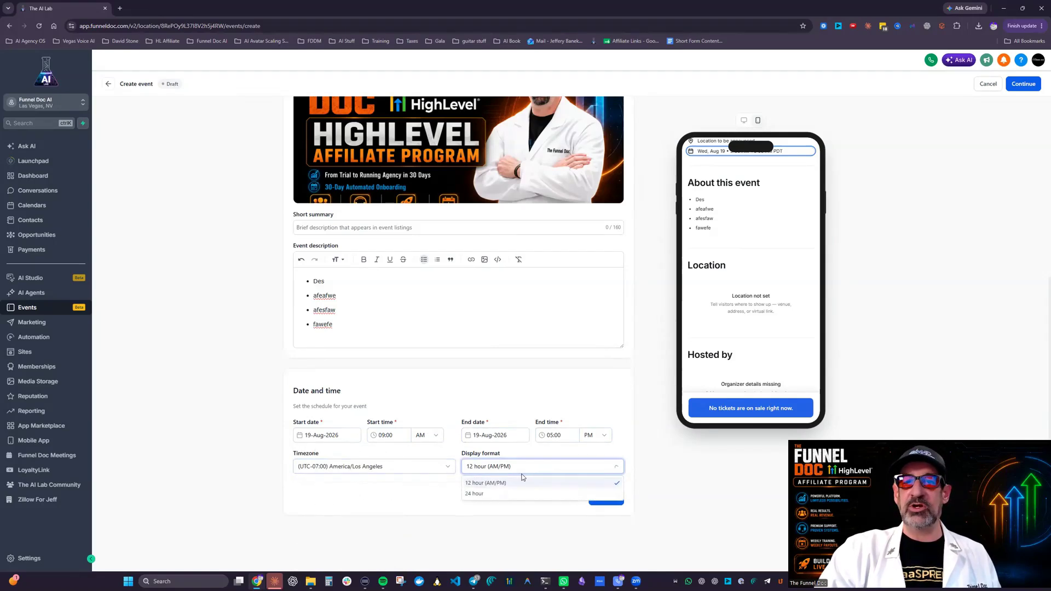
click(612, 502)
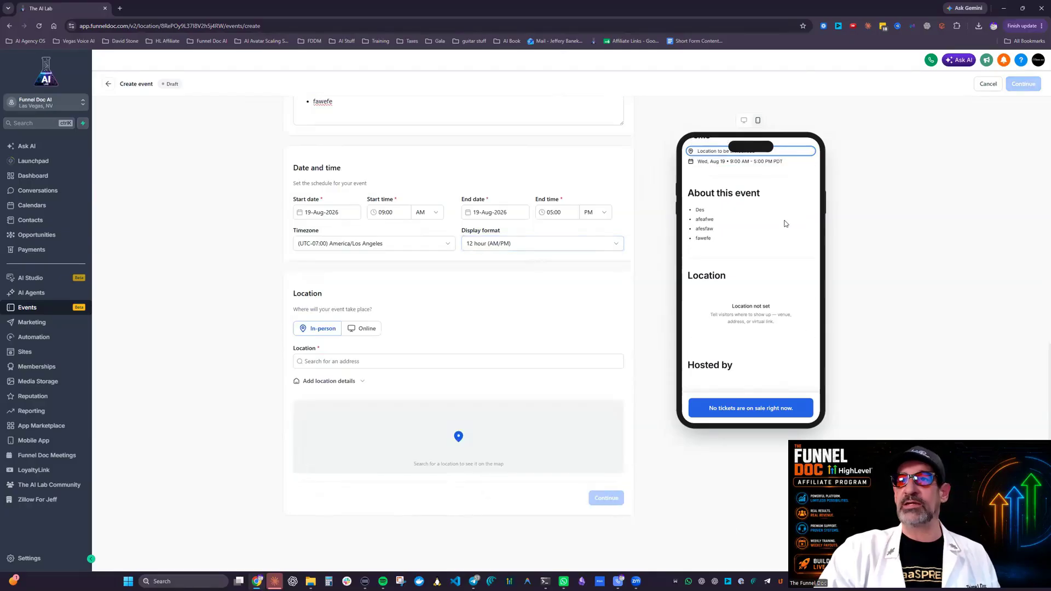
Step: Check the event's date, hours and time zone in the mobile preview
scroll(731, 316, up, 2)
scroll(777, 212, down, 3)
scroll(780, 224, up, 3)
drag(772, 260, 700, 259)
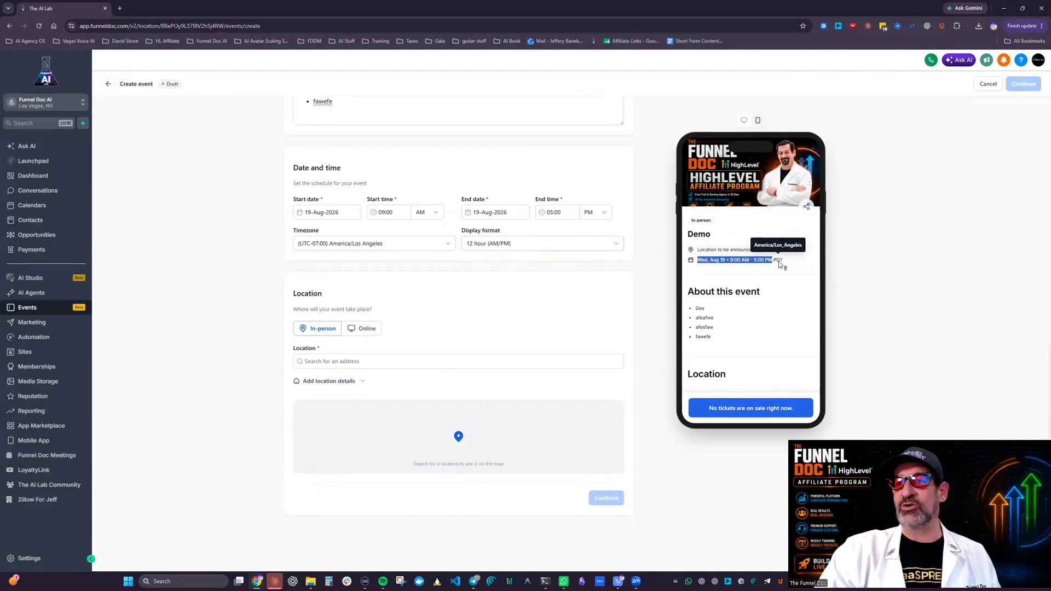
scroll(496, 317, up, 2)
scroll(496, 316, down, 2)
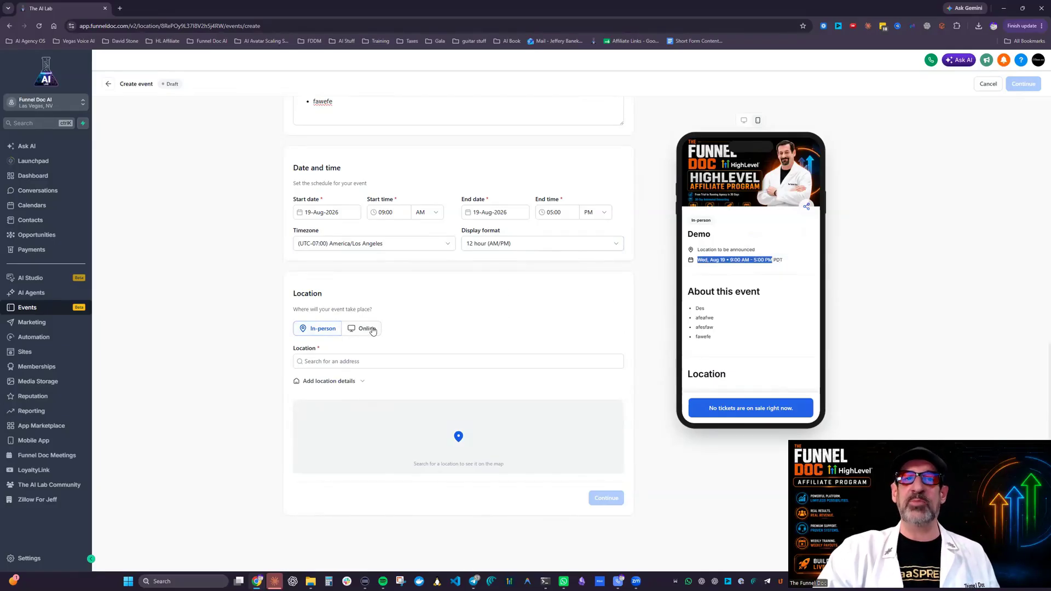
Step: Search for "las" as the in-person event's location and choose Las Vegas, NV, USA
click(335, 363)
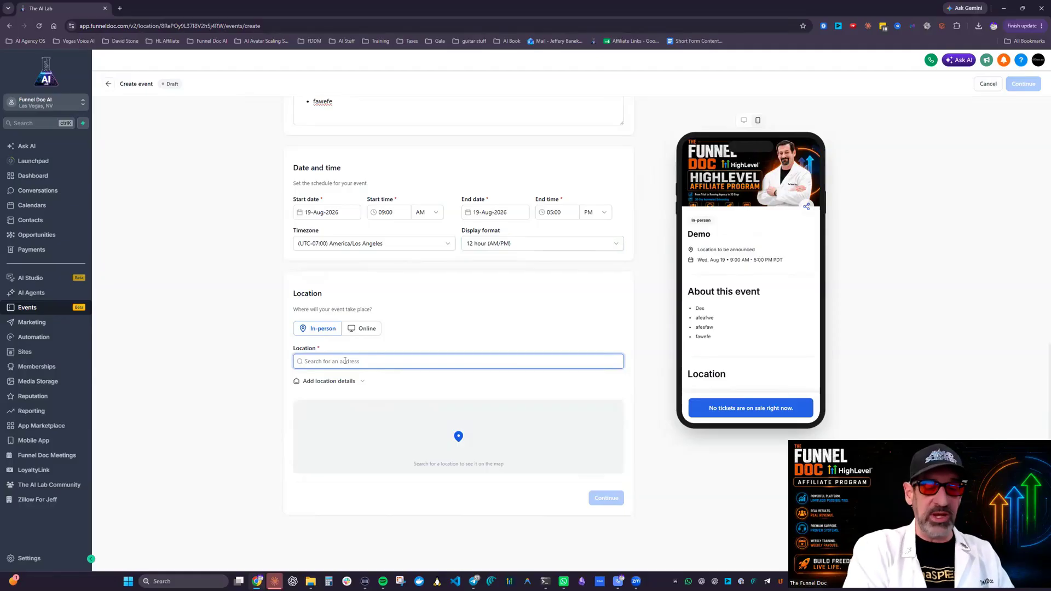
text(las)
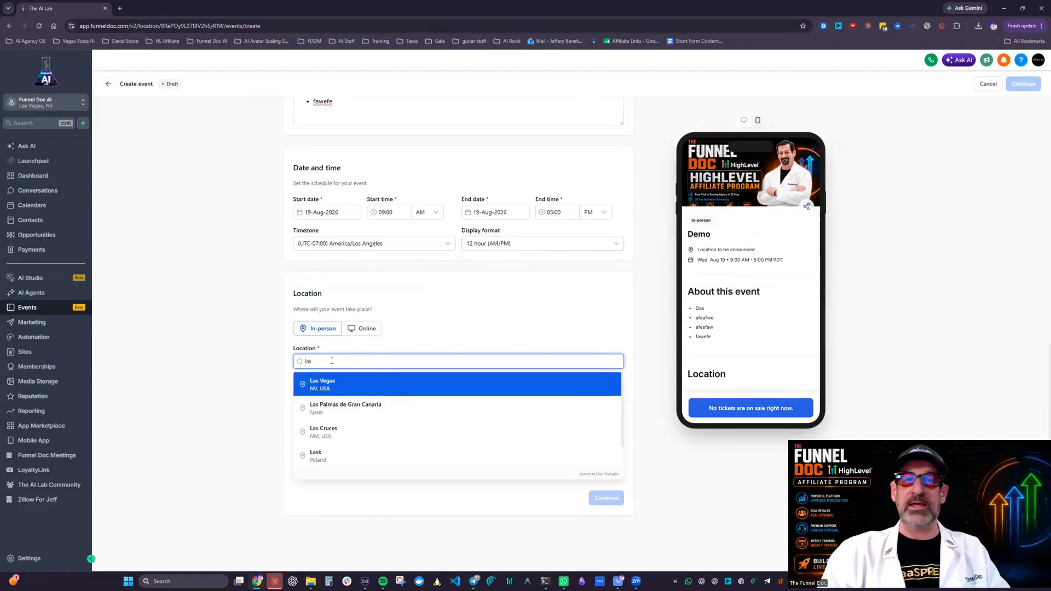
click(345, 389)
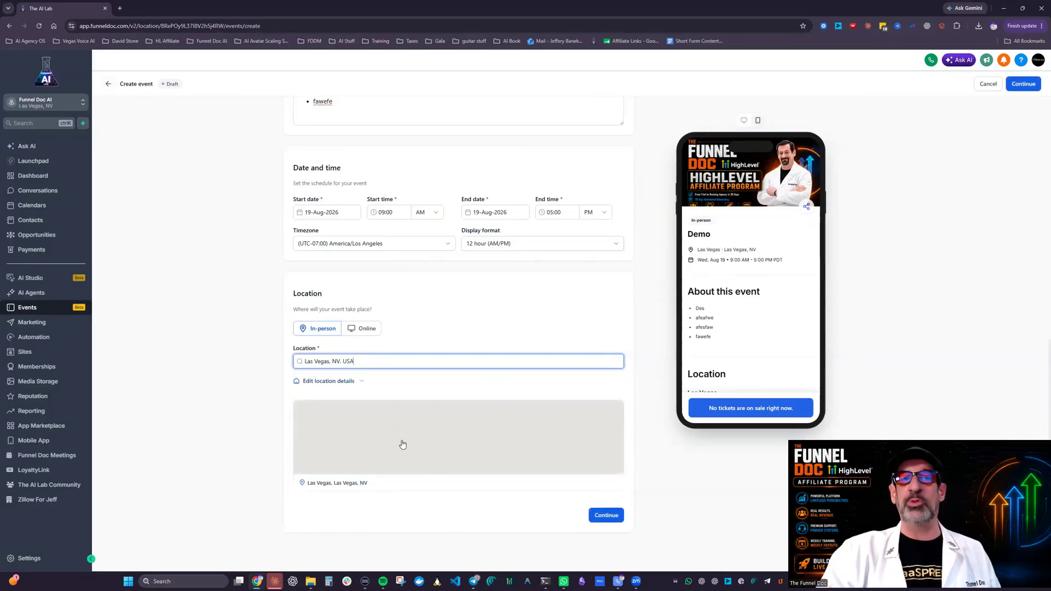
Step: Replace the event location with a search for "mgm"
drag(372, 361, 299, 368)
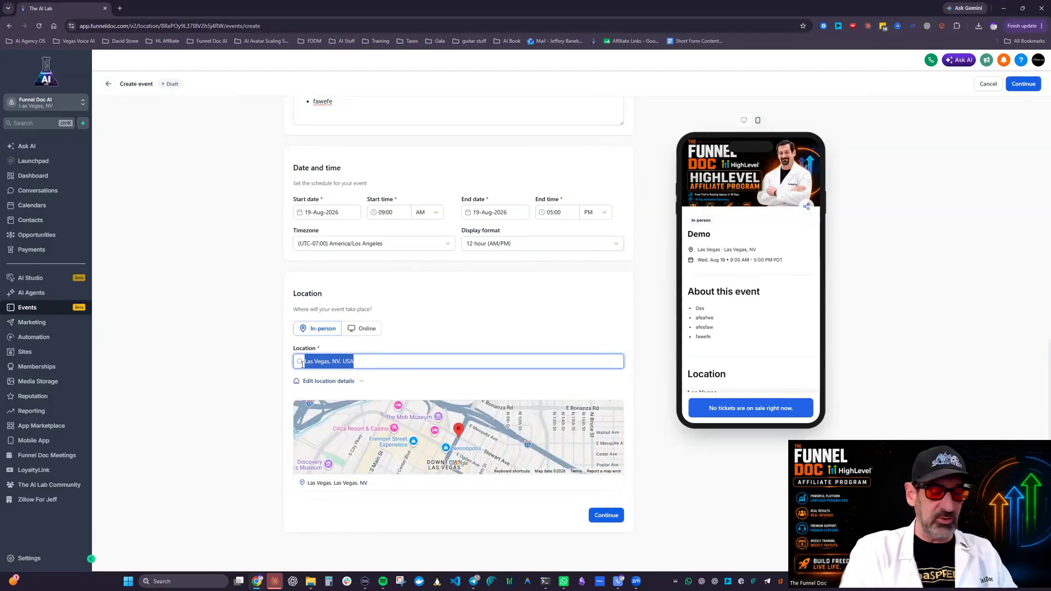
text(MGM)
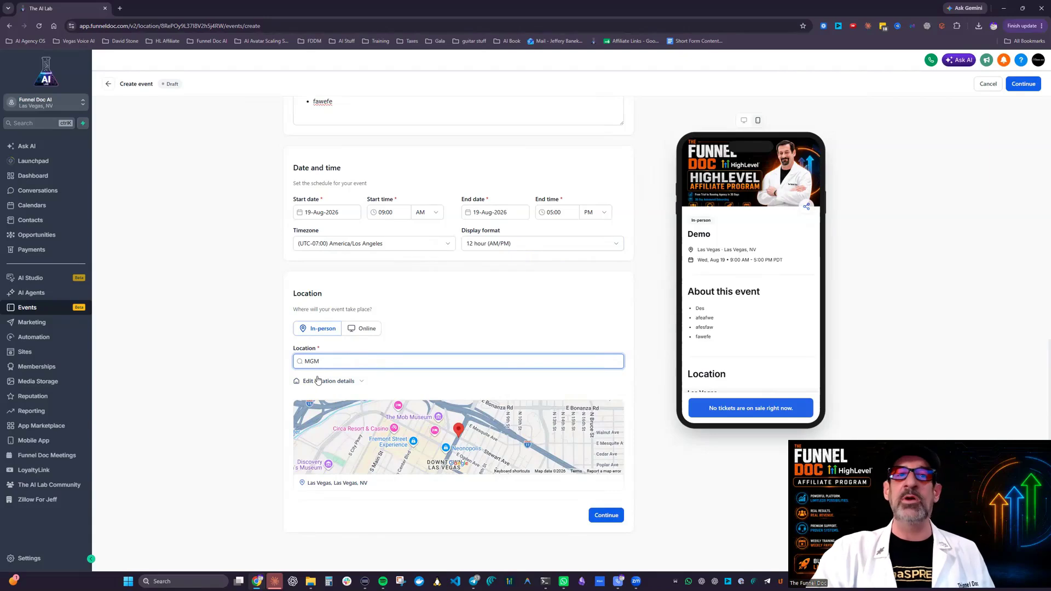
key(BackSpace)
key(BackSpace)
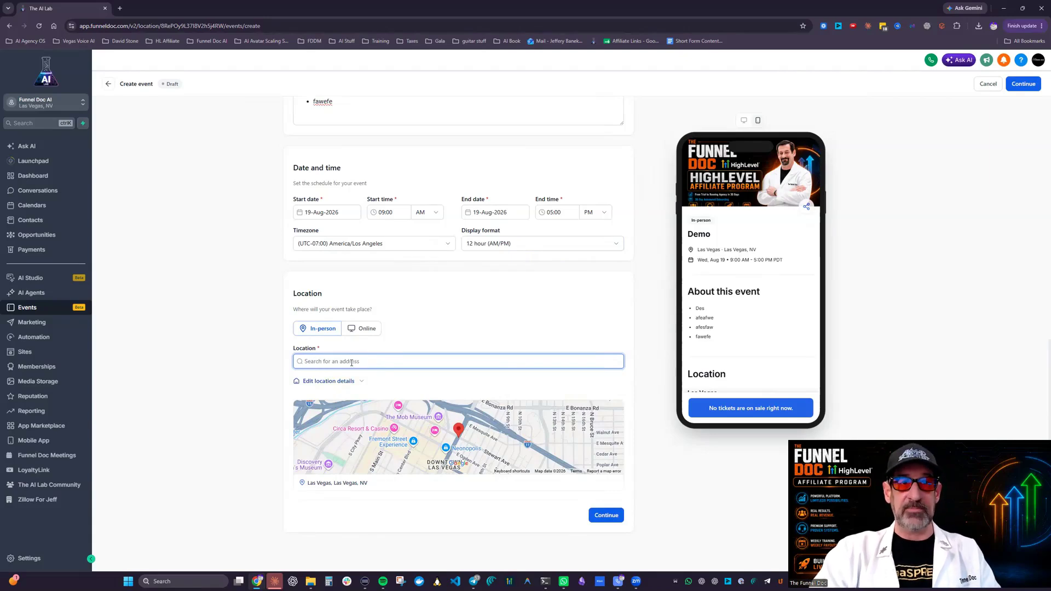
text(mgm)
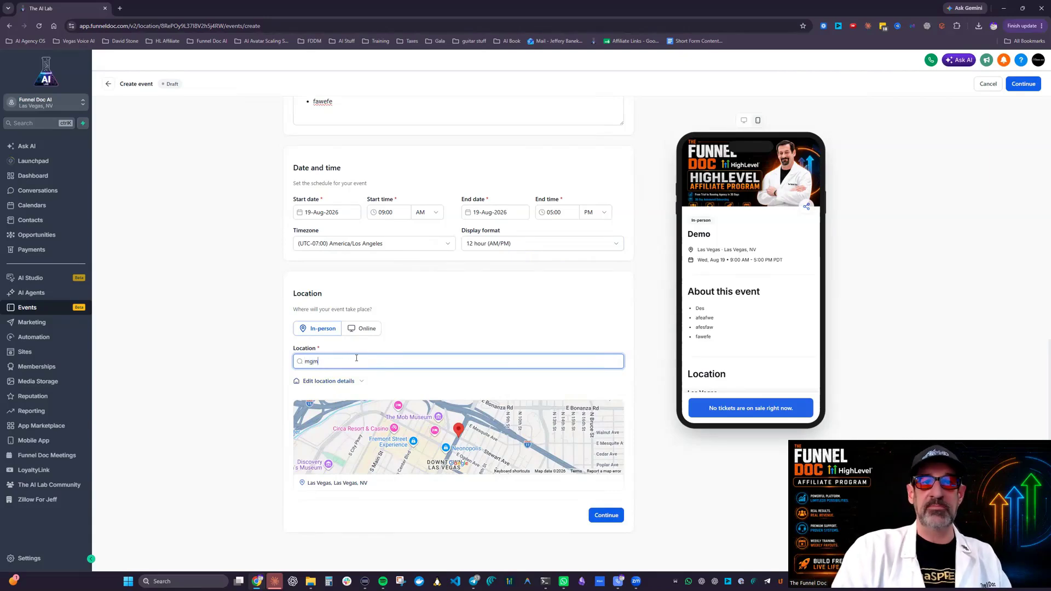
click(363, 435)
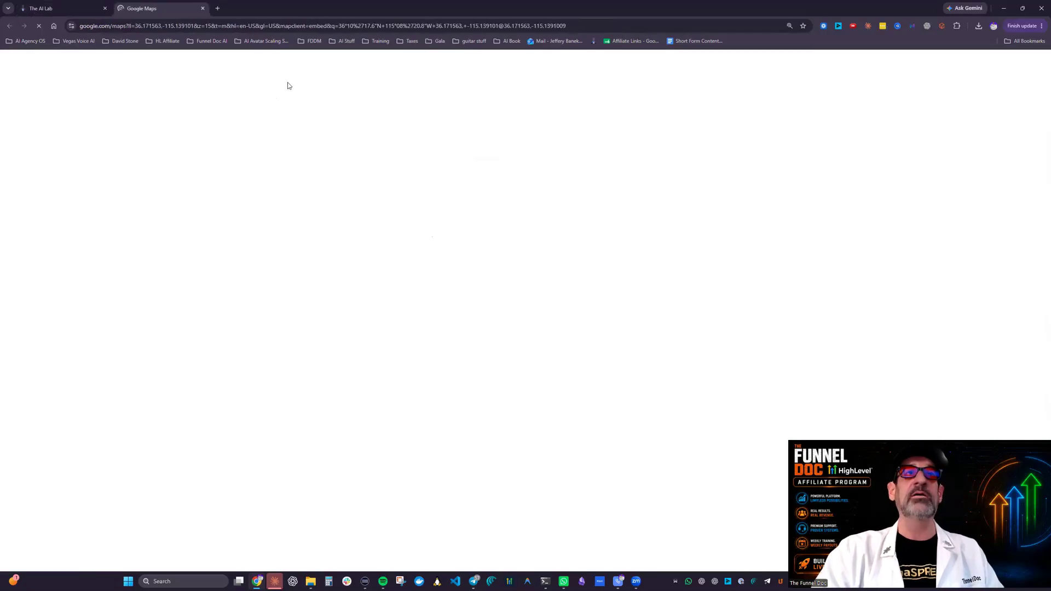
click(203, 10)
click(345, 382)
click(345, 384)
click(364, 328)
click(320, 329)
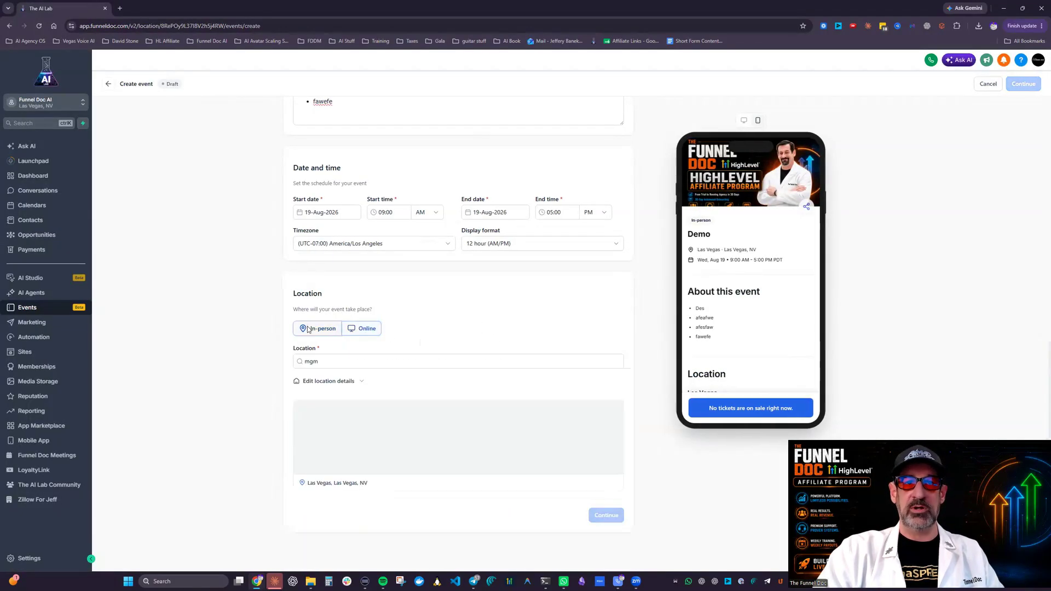
Step: Set the location to the suggested MGM Grand on South Las Vegas Boulevard, Las Vegas, NV, USA
drag(350, 361, 269, 358)
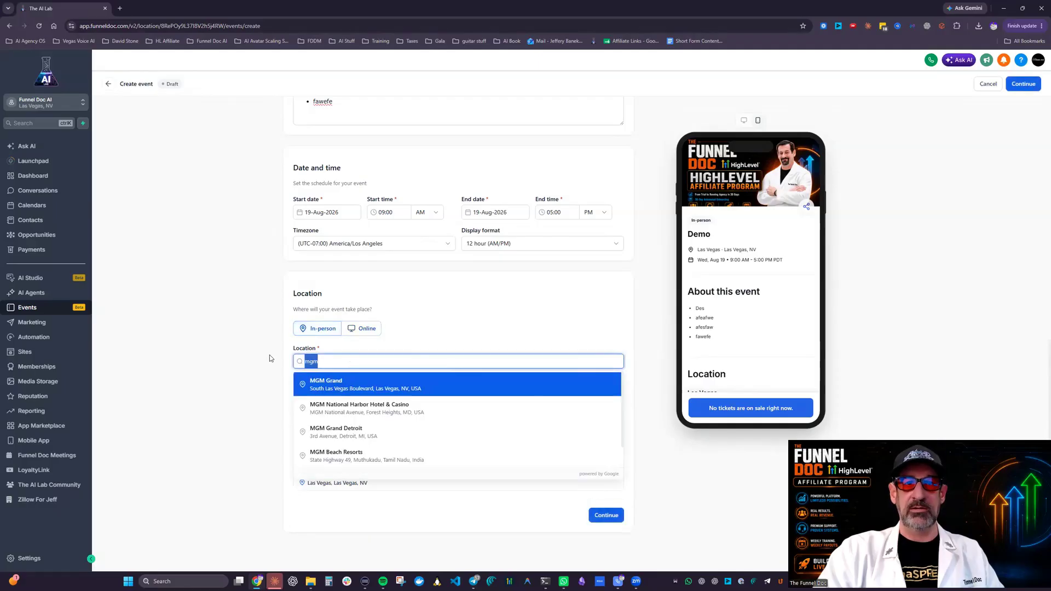
click(401, 381)
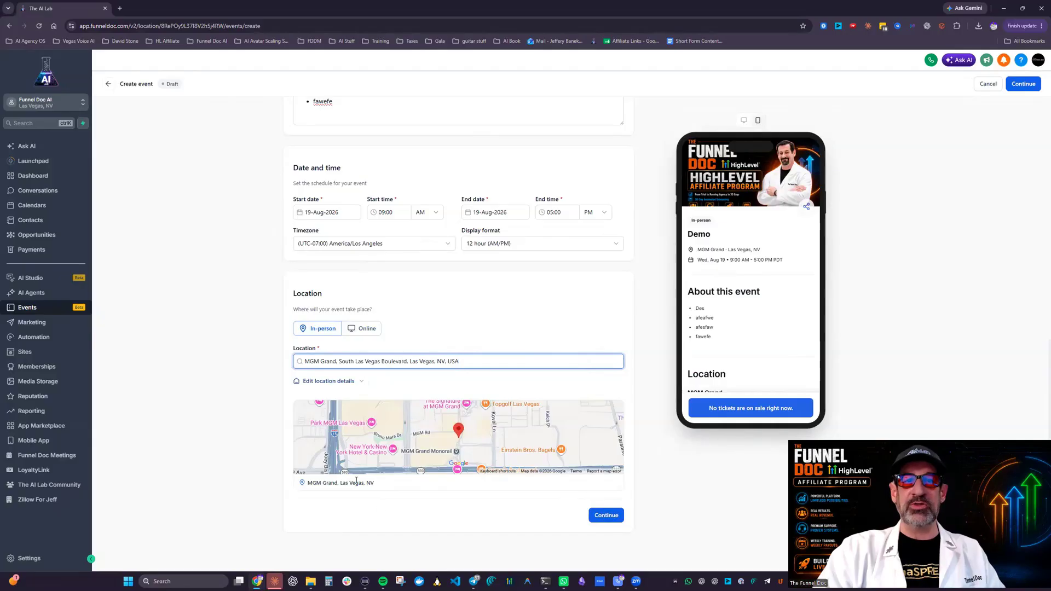
Step: Check the venue's position in Google Maps and the location section in the event's mobile preview
click(522, 433)
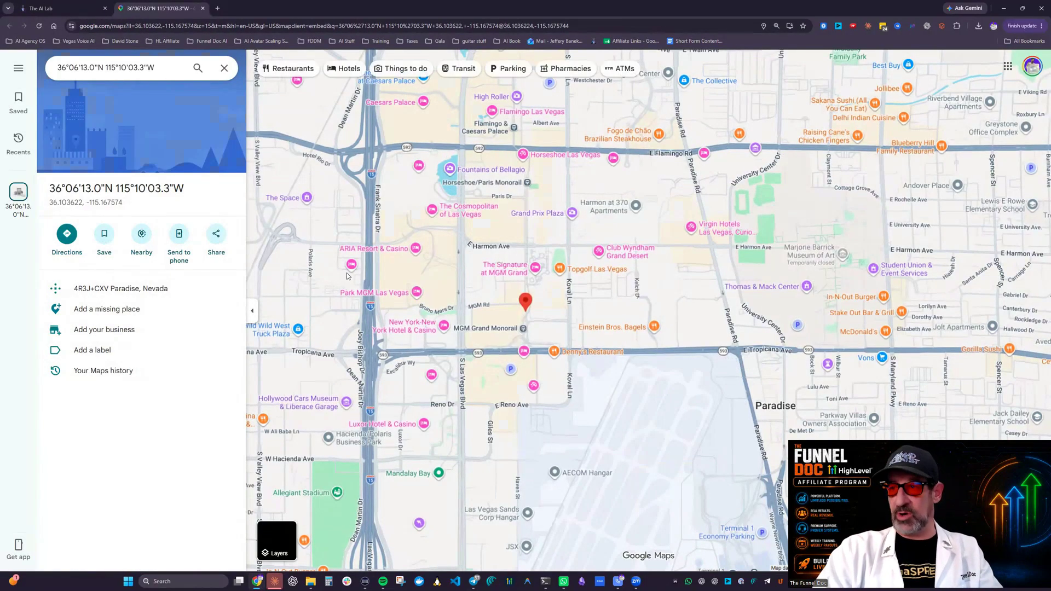
click(202, 9)
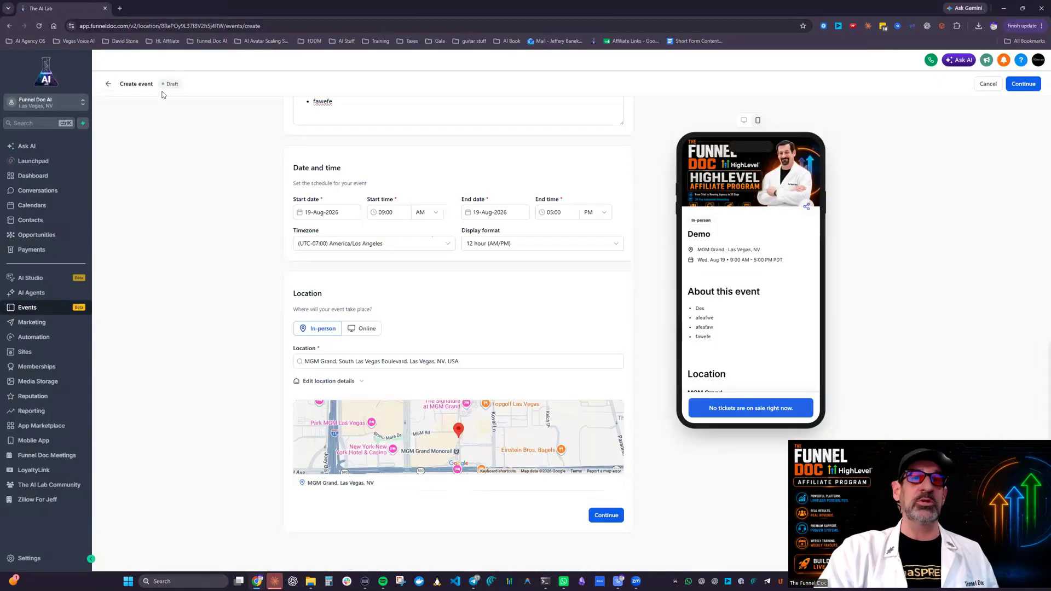
scroll(511, 376, down, 1)
scroll(350, 328, up, 3)
scroll(521, 340, down, 3)
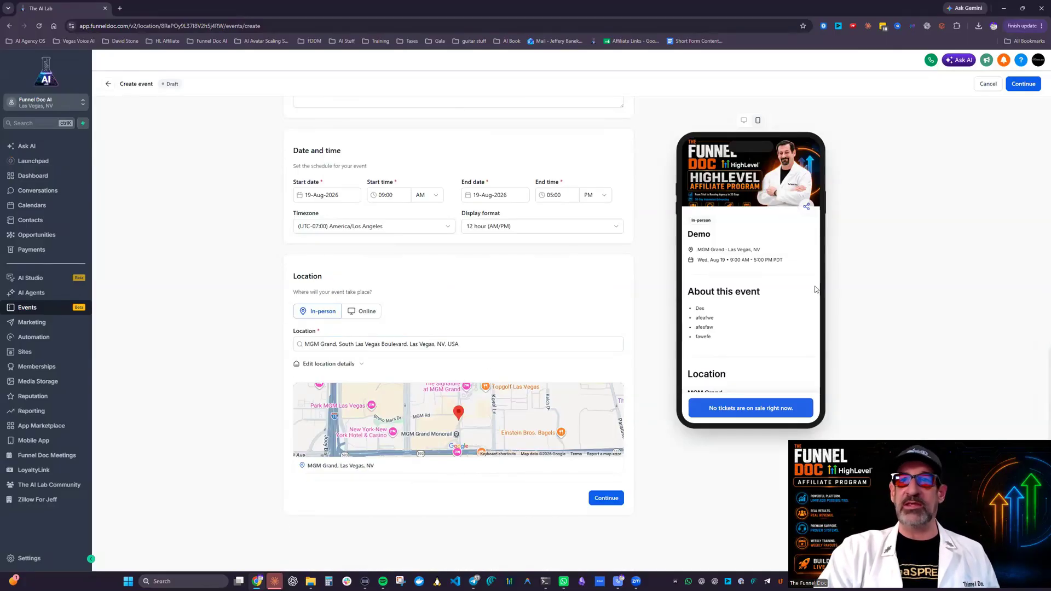
scroll(789, 290, down, 3)
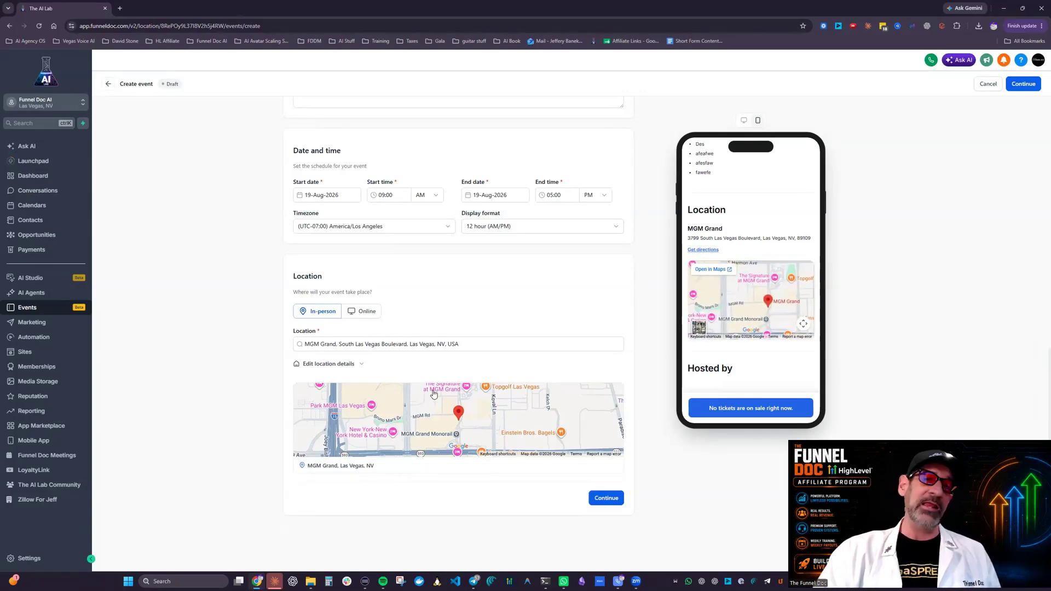
Step: Switch the event to online and enter ONLINE as the page title
click(370, 319)
scroll(383, 295, down, 2)
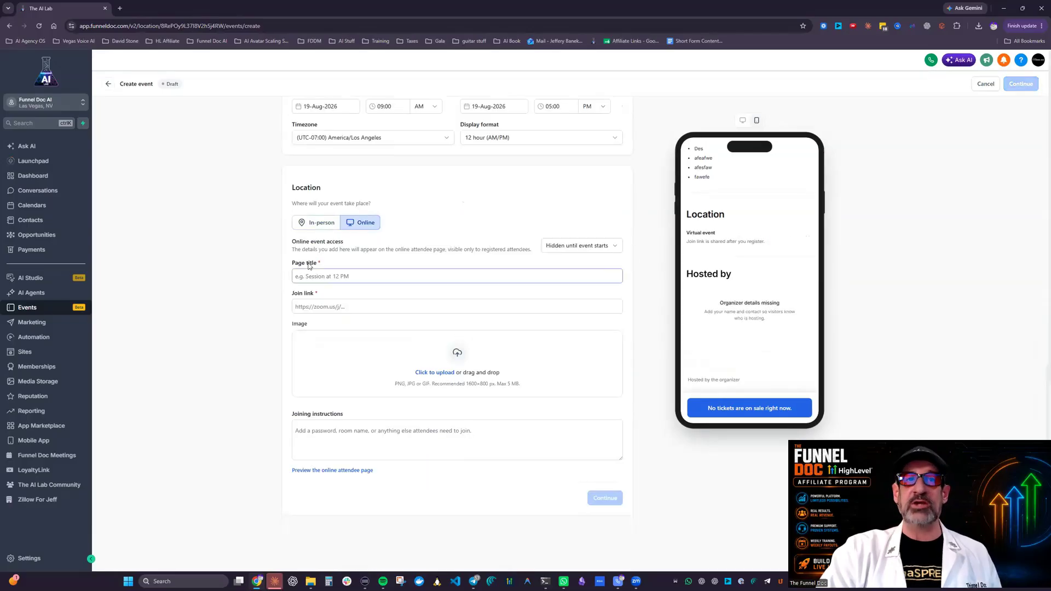
click(329, 273)
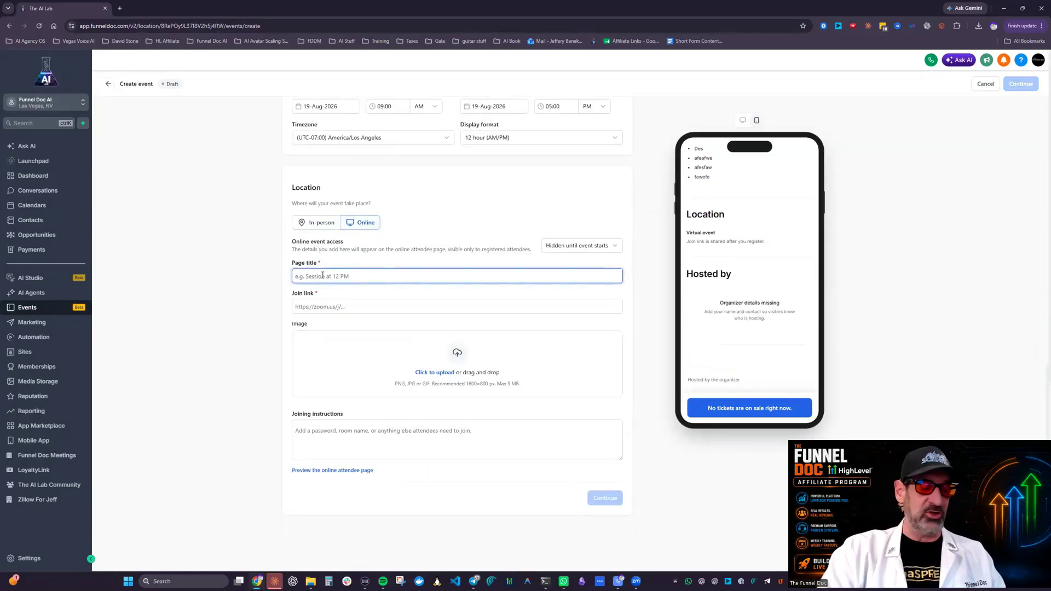
text(ONL)
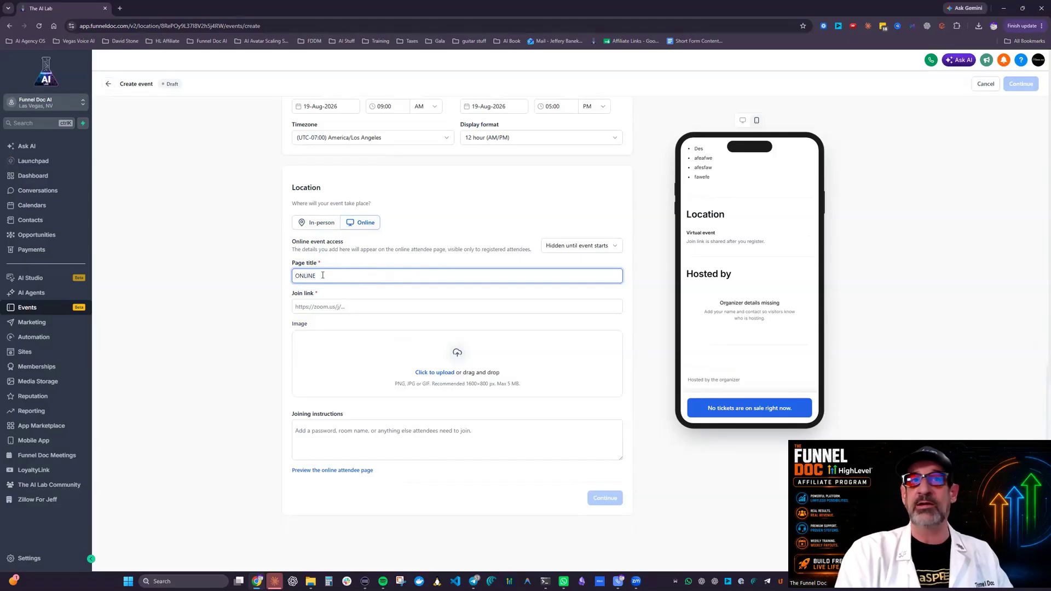
text(INE)
Step: Try a blob address from funneldocai.app.clientclub.net as the join link, and empty the field again
click(344, 306)
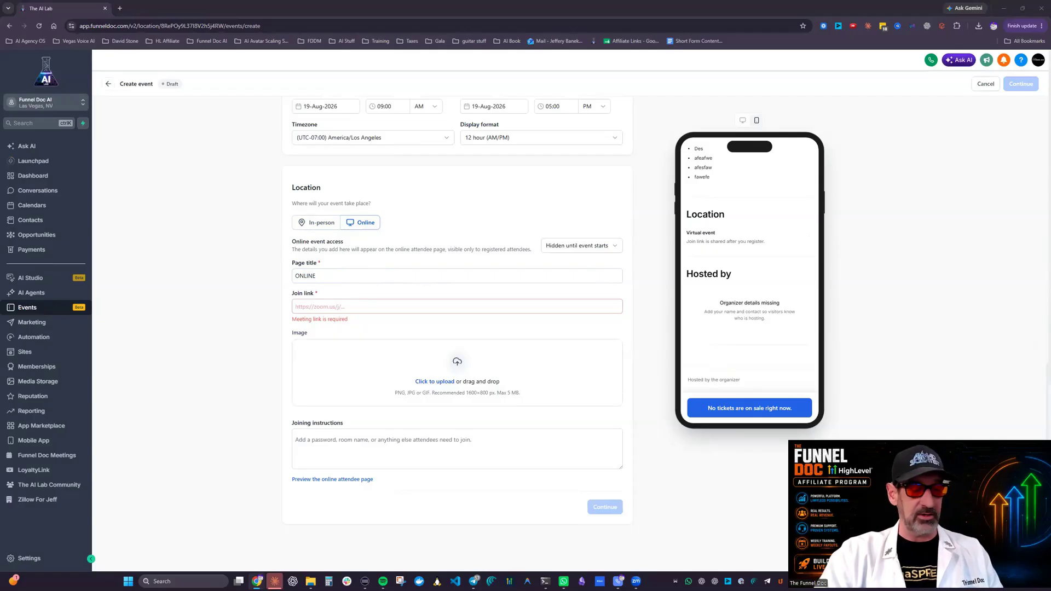
drag(317, 432, 336, 305)
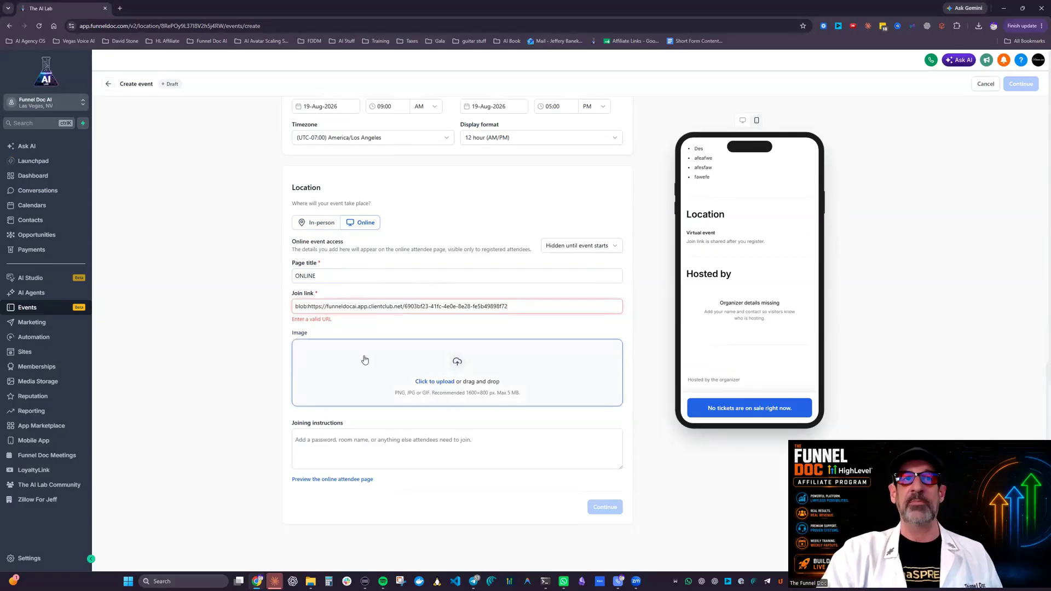
drag(558, 305, 112, 276)
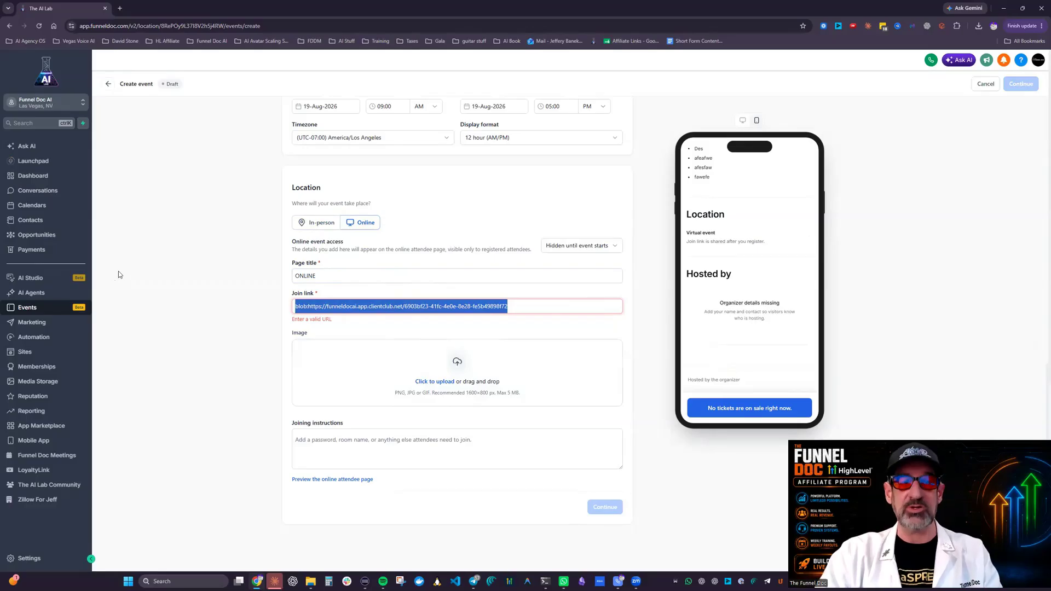
key(BackSpace)
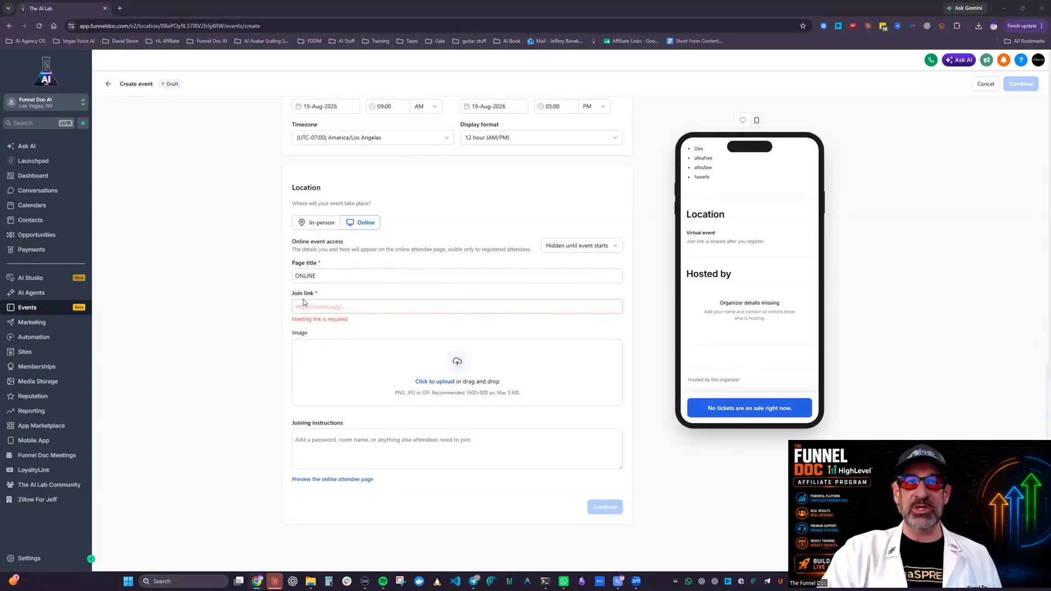
Step: Upload the Day 1 picture from the HighLevel Affiliate folder as the online session image
click(490, 368)
click(461, 396)
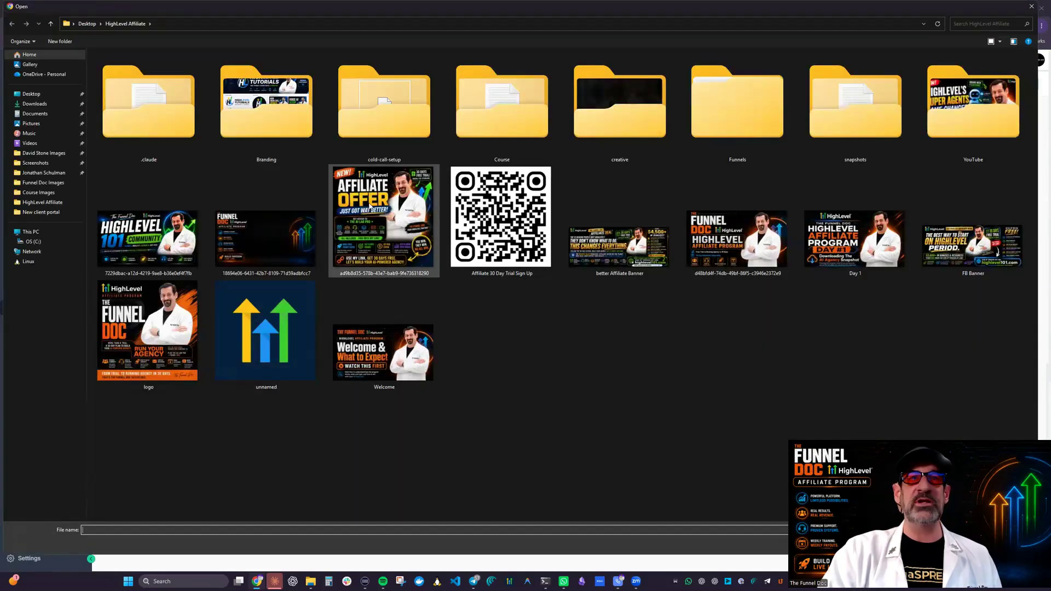
double_click(872, 266)
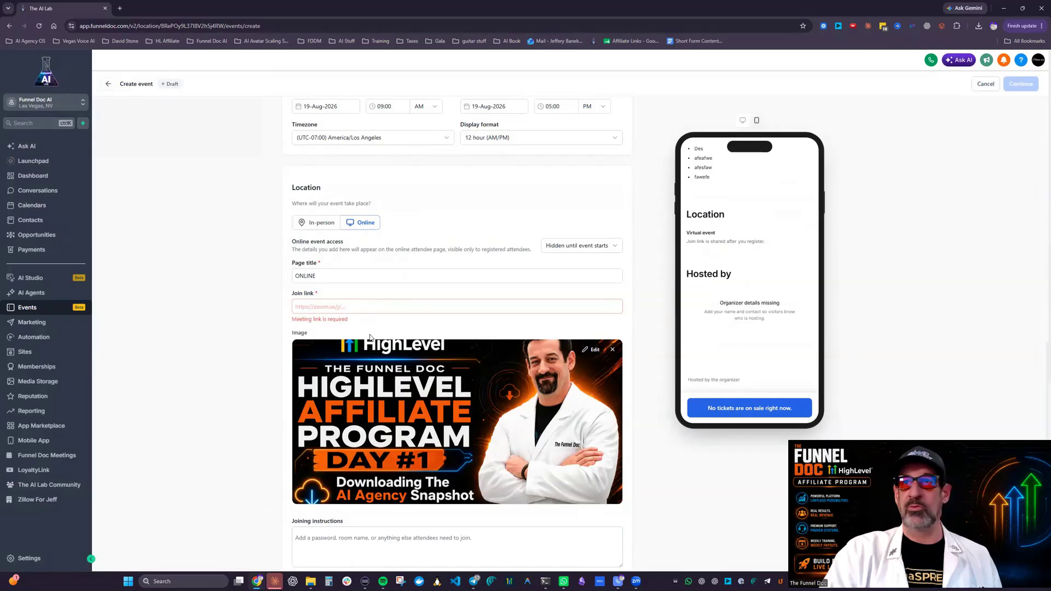
Step: Preview the online attendee page from the event cover down to the online session card
scroll(569, 358, down, 3)
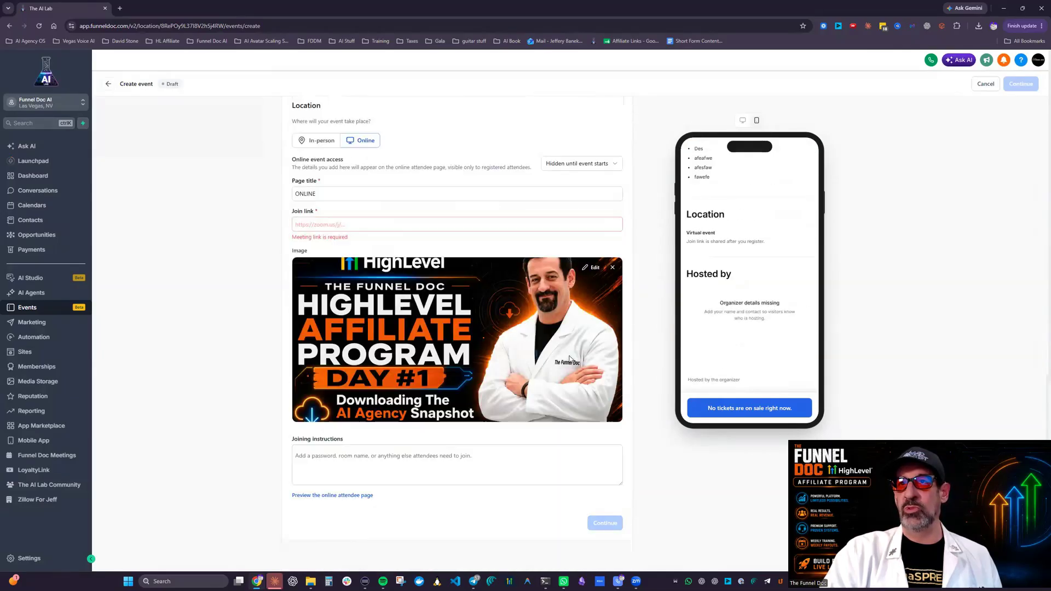
scroll(570, 358, down, 1)
click(332, 444)
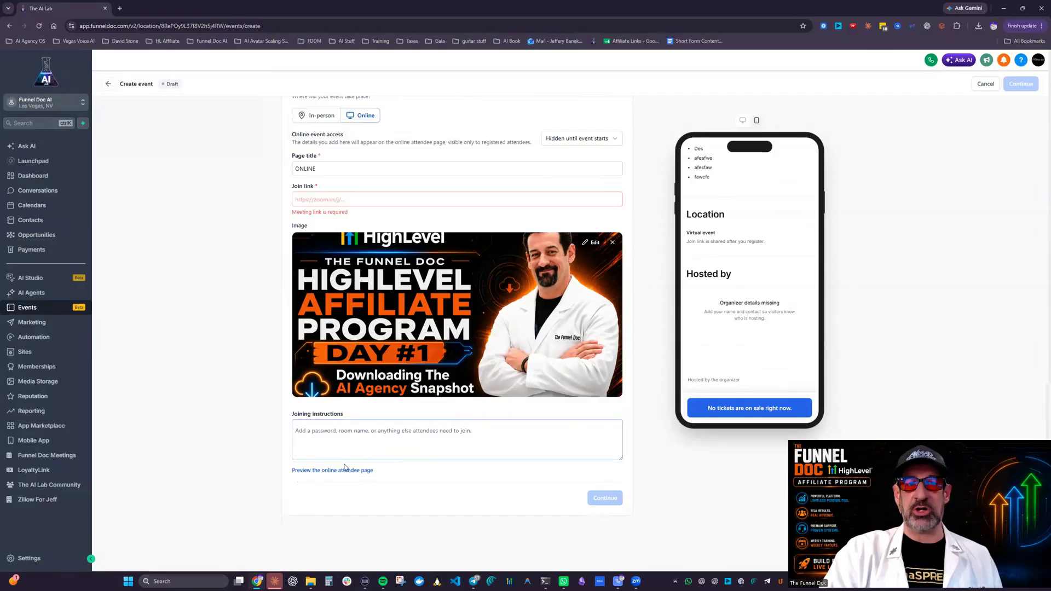
click(360, 472)
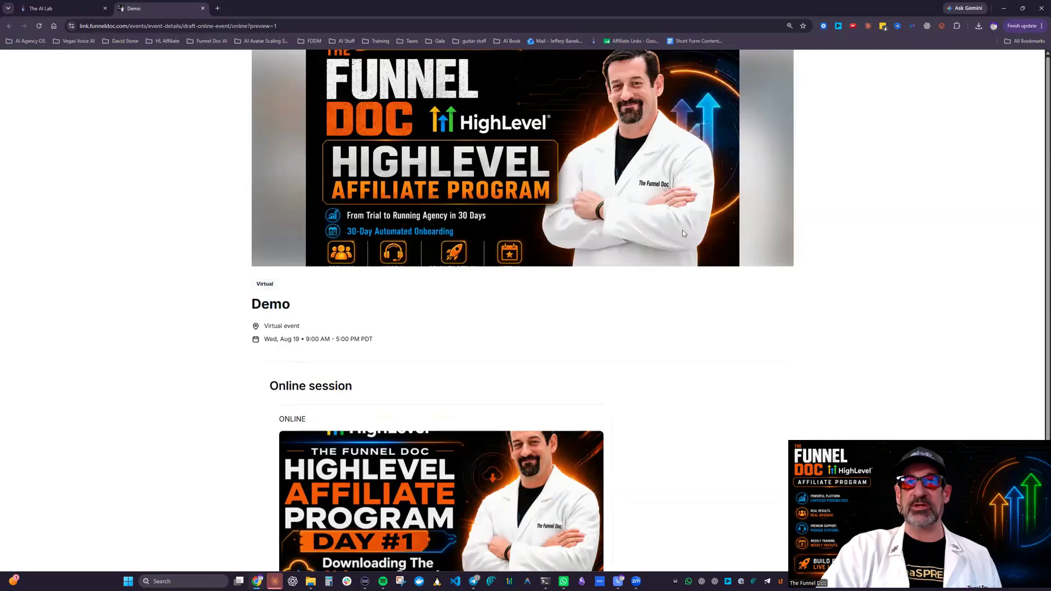
scroll(673, 204, down, 2)
scroll(673, 211, up, 2)
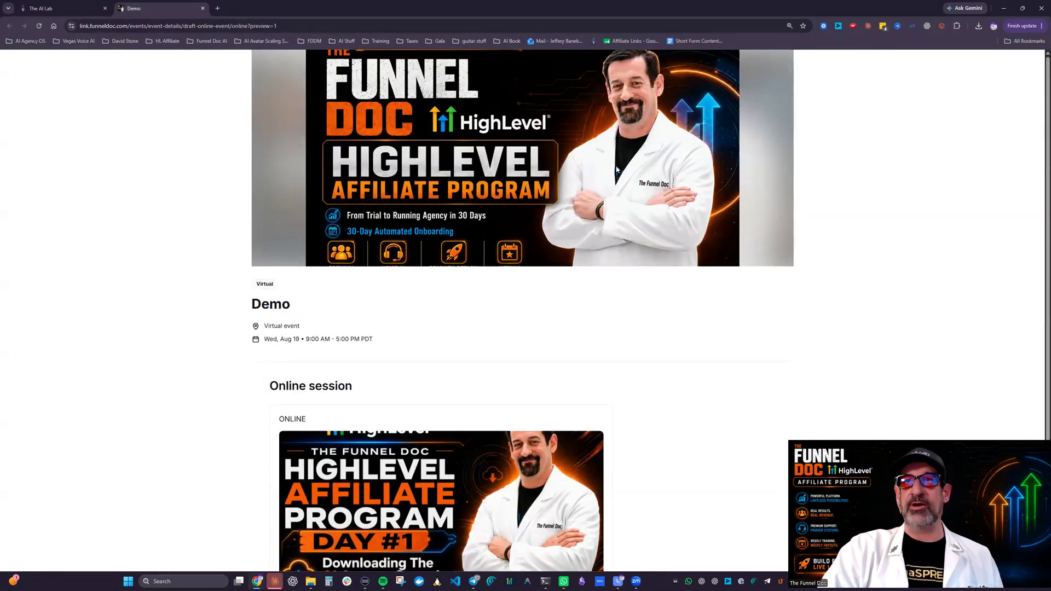
scroll(560, 521, down, 1)
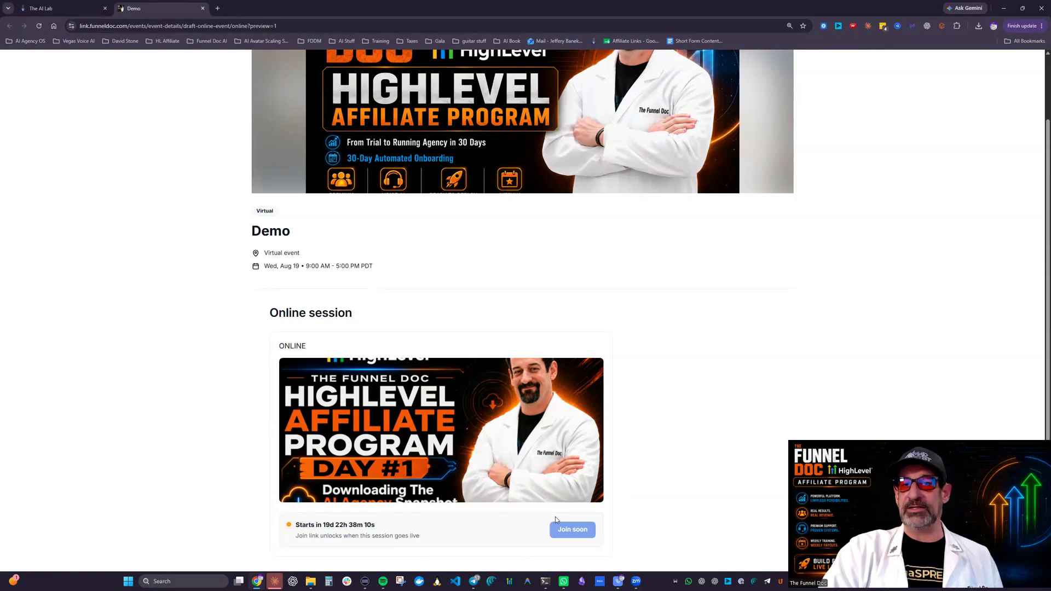
Step: Return to the event builder and switch the event's location type back to in-person
click(59, 6)
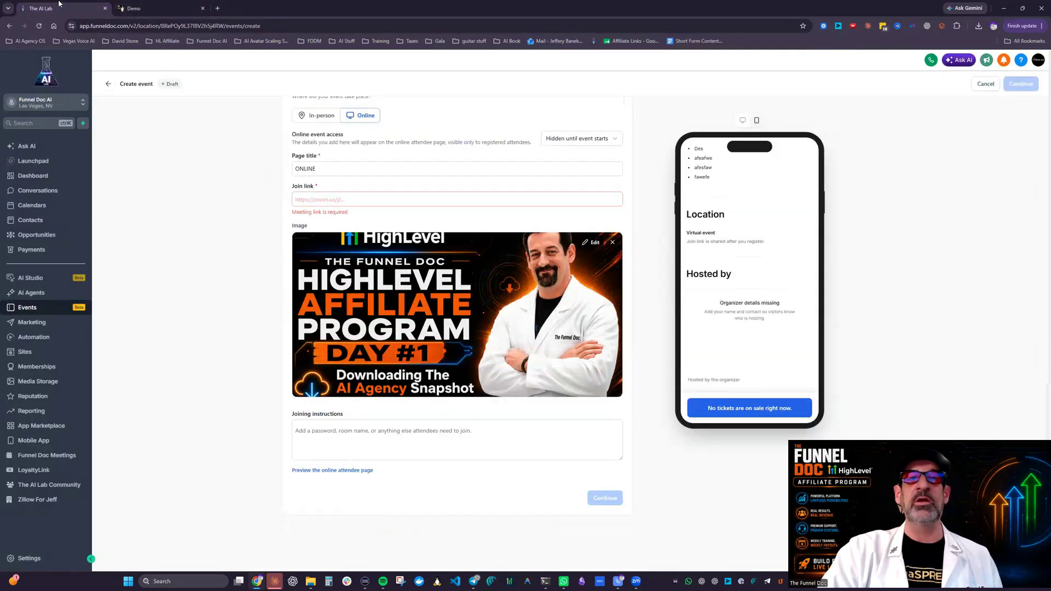
scroll(453, 199, up, 4)
click(315, 360)
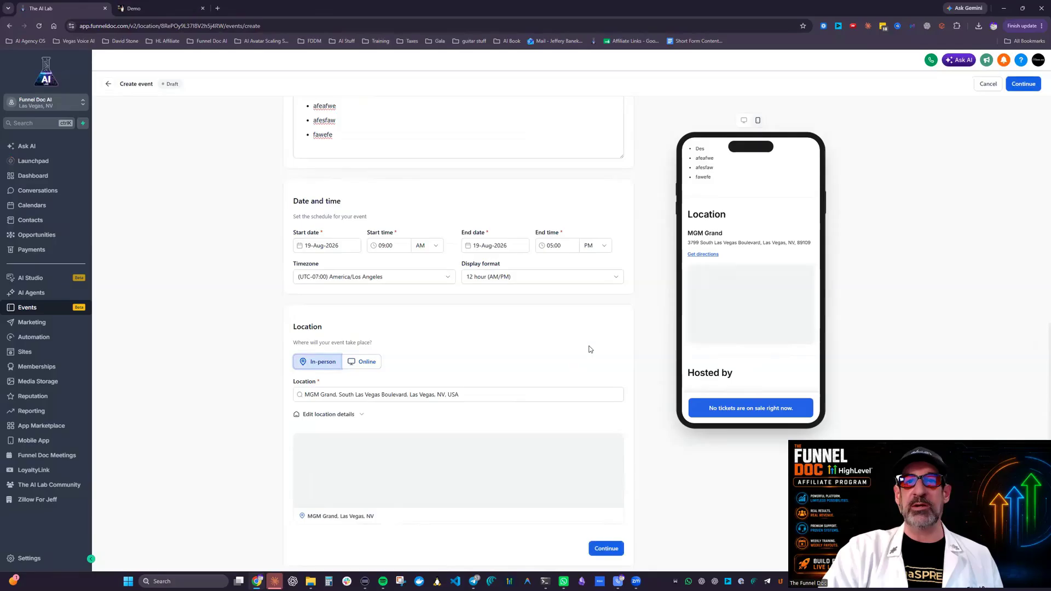
scroll(442, 436, down, 1)
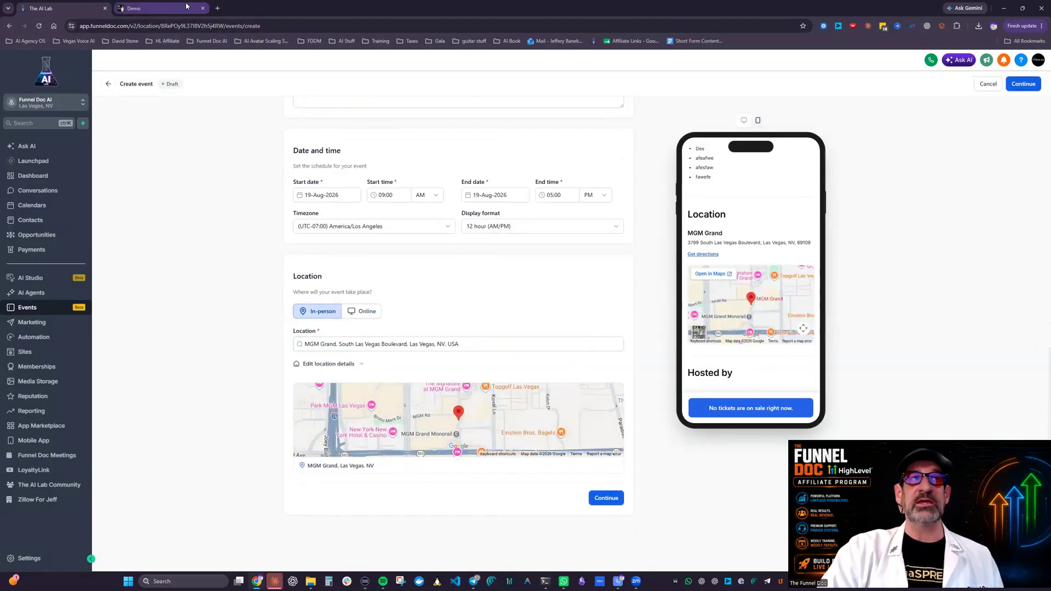
Step: Reload and close the attendee page preview, and continue from the location to the organizer information section
click(211, 5)
click(39, 26)
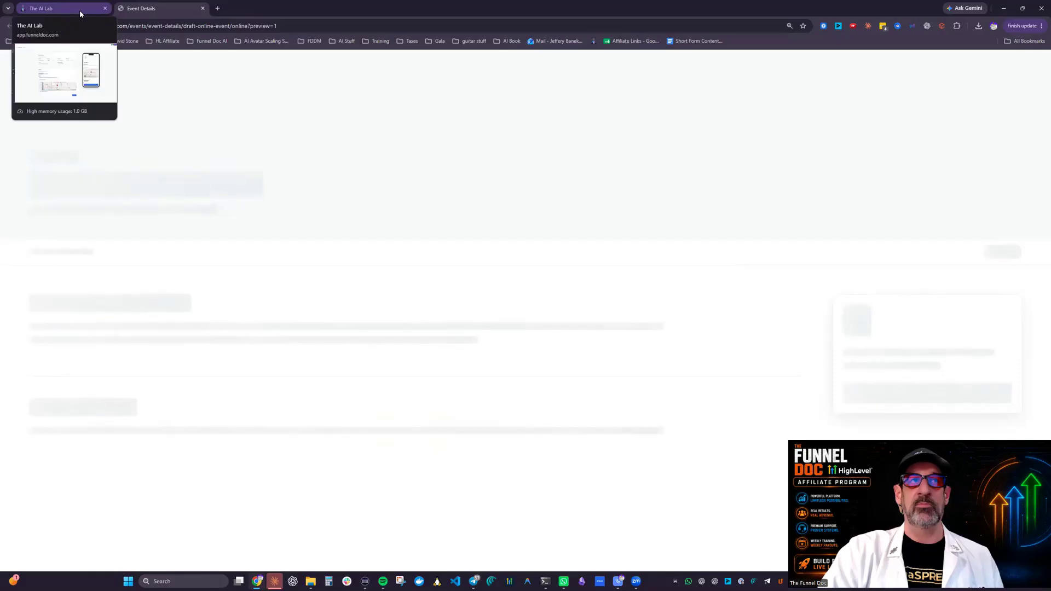
click(203, 8)
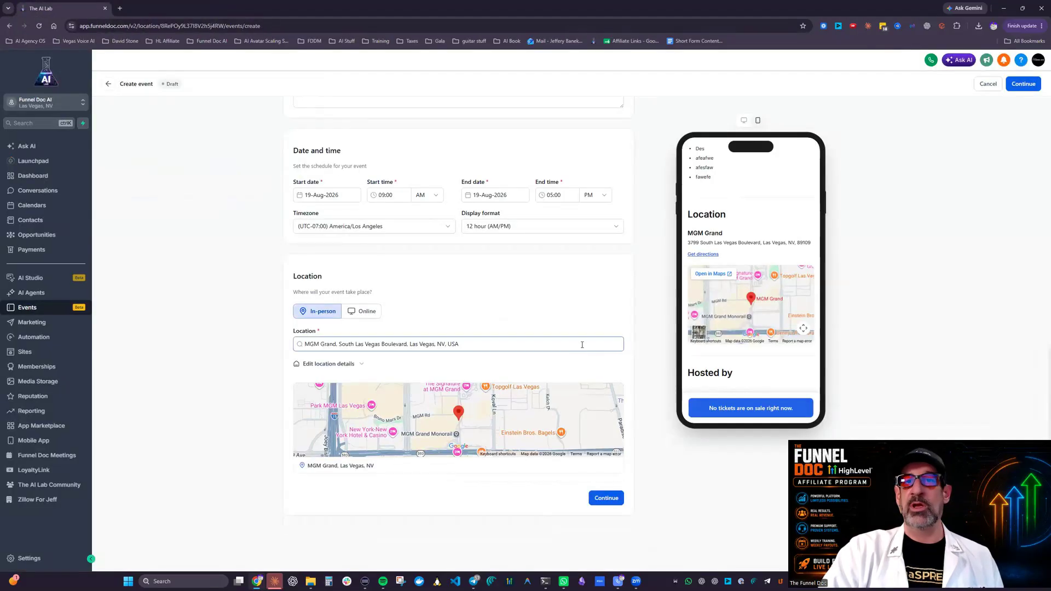
click(617, 498)
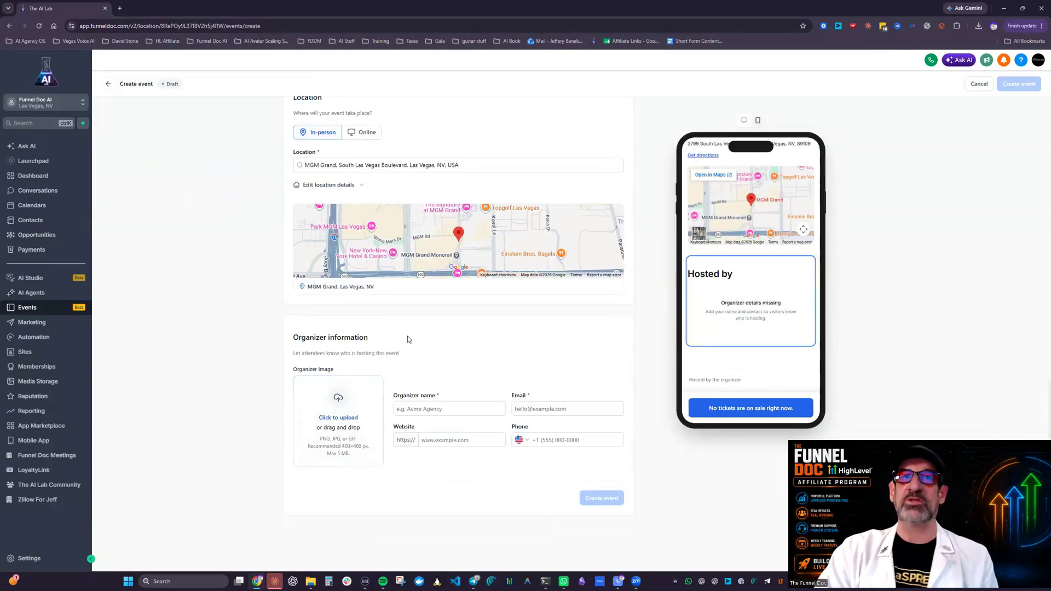
Step: Set the organizer image to the dark-suited man's headshot from the media storage and save its square crop
click(340, 419)
click(331, 462)
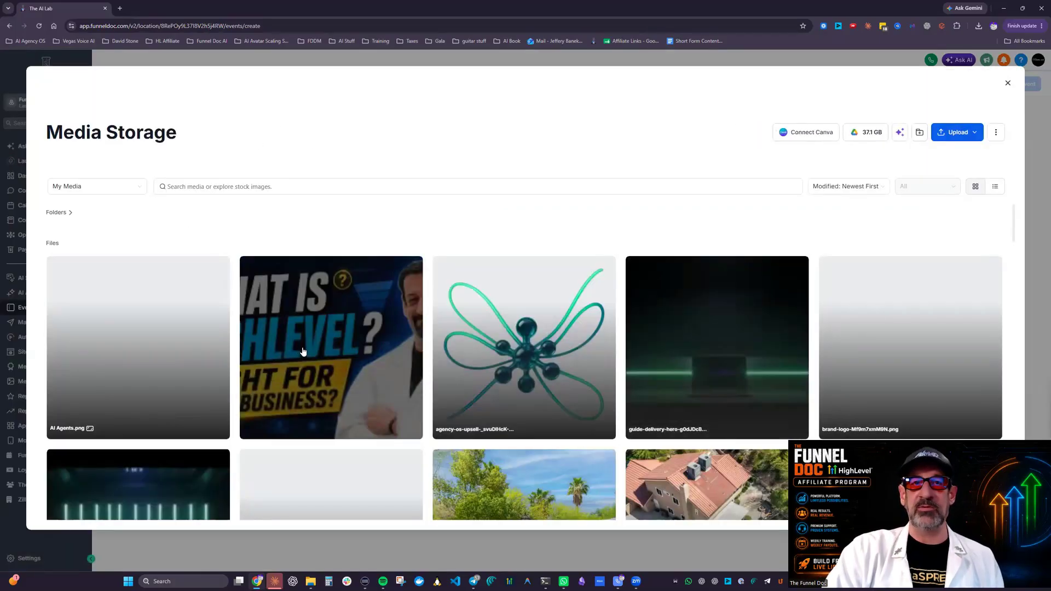
scroll(712, 378, down, 15)
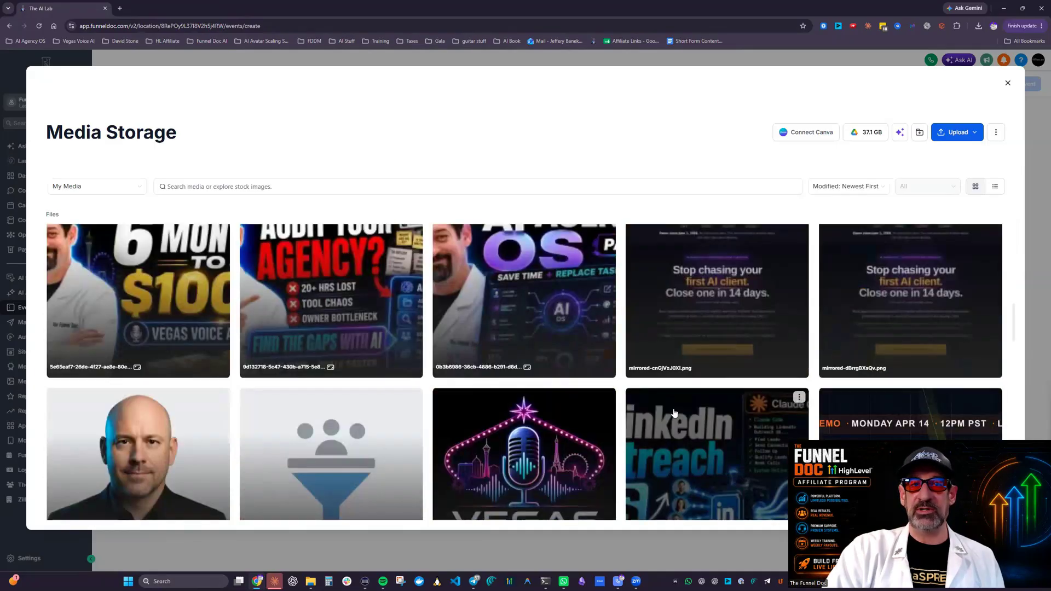
scroll(675, 413, down, 3)
click(159, 284)
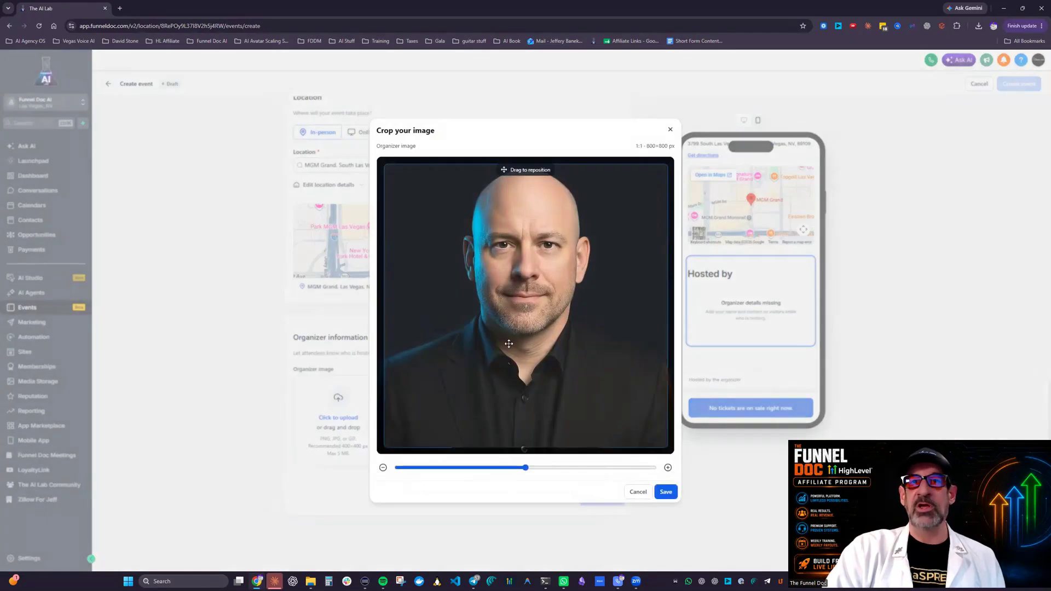
click(667, 492)
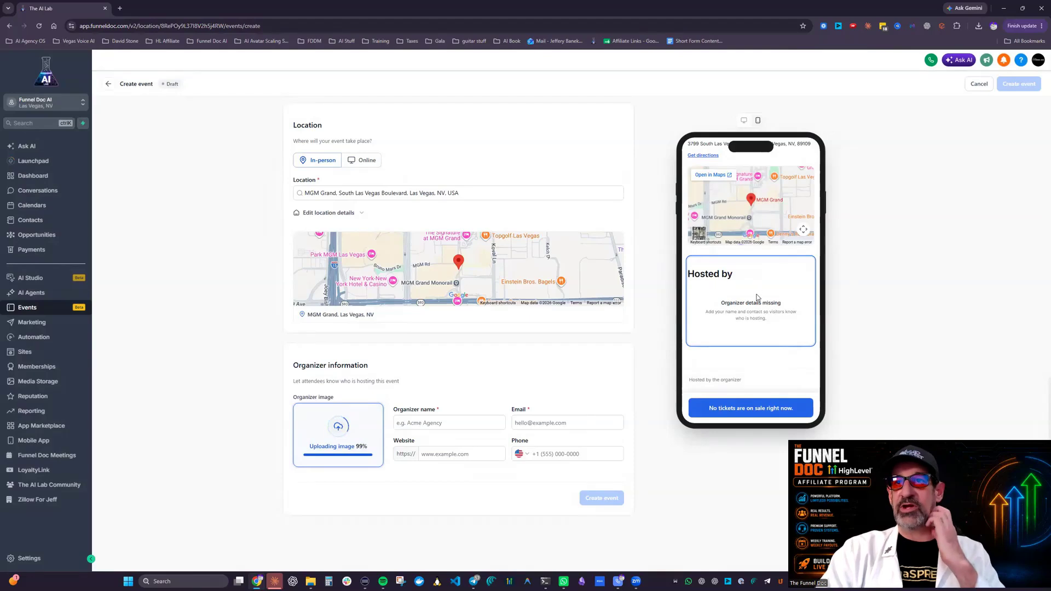
Step: Enter Funnel Doc AI as the organizer name and fill in the organizer's support e-mail
click(460, 408)
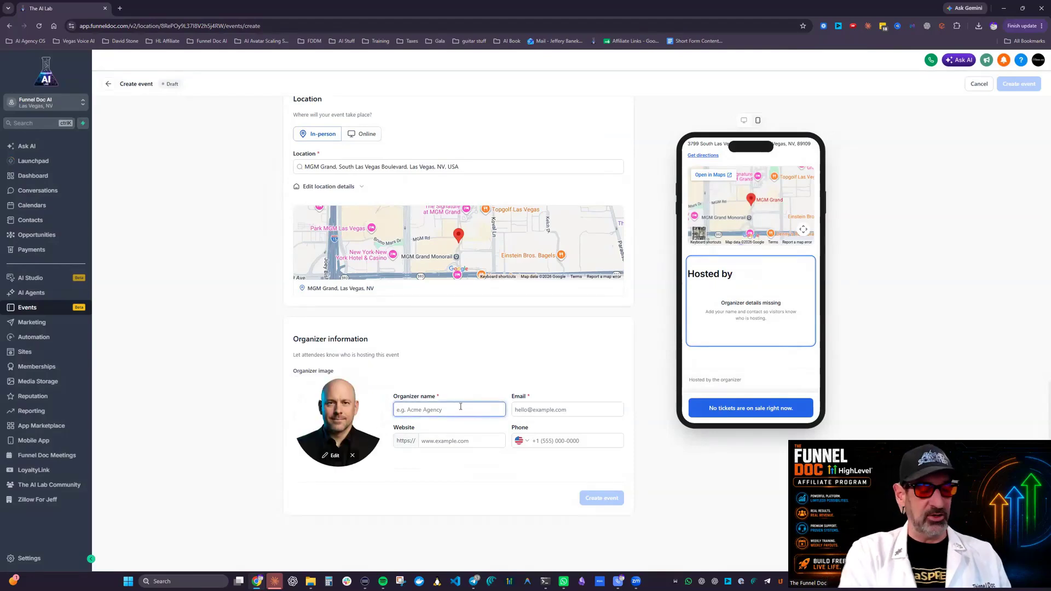
text(Funne)
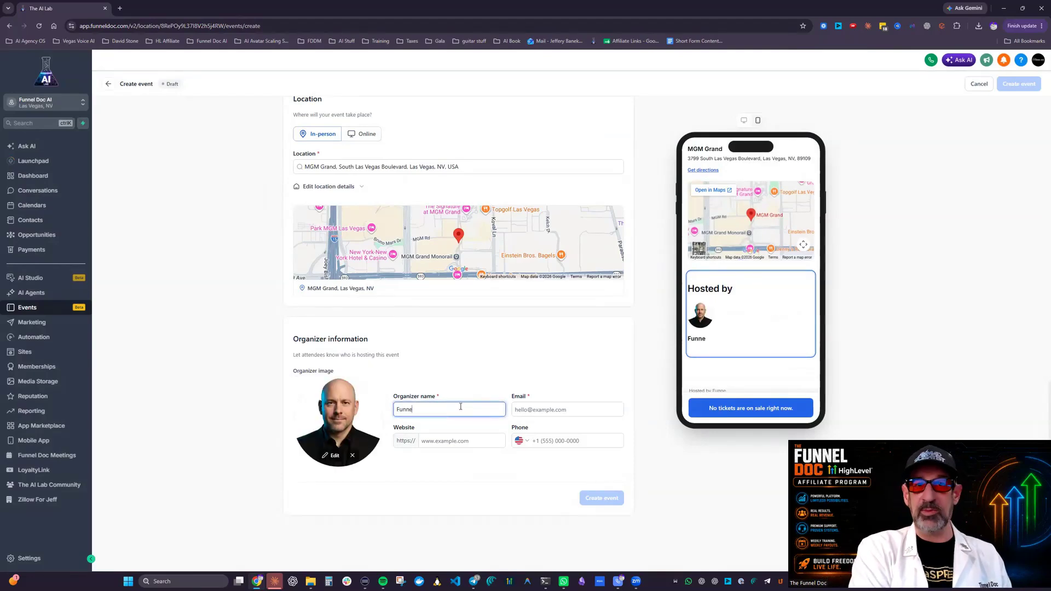
text(l Doc AI)
click(534, 410)
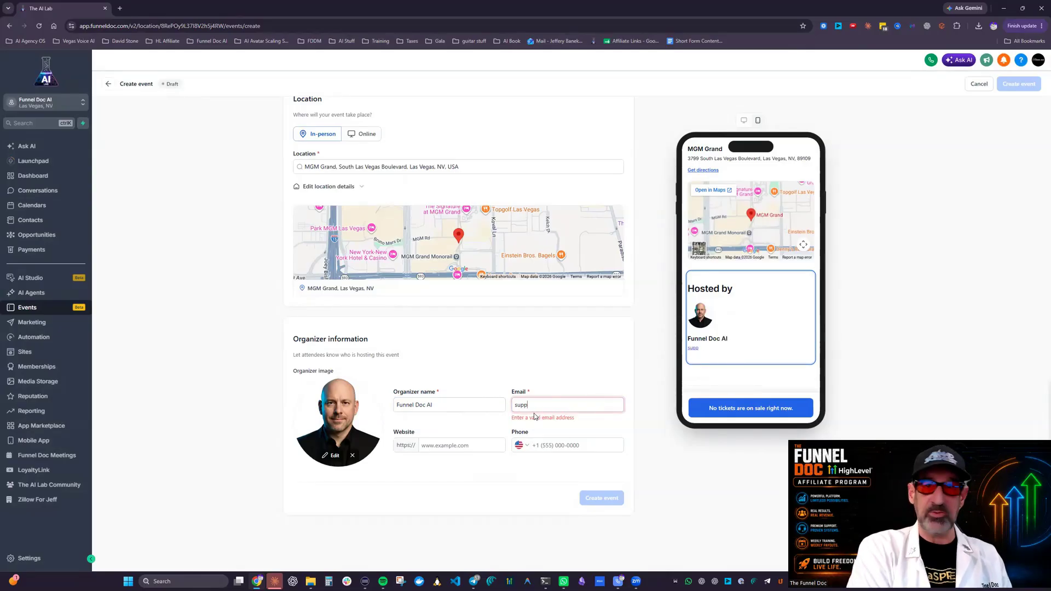
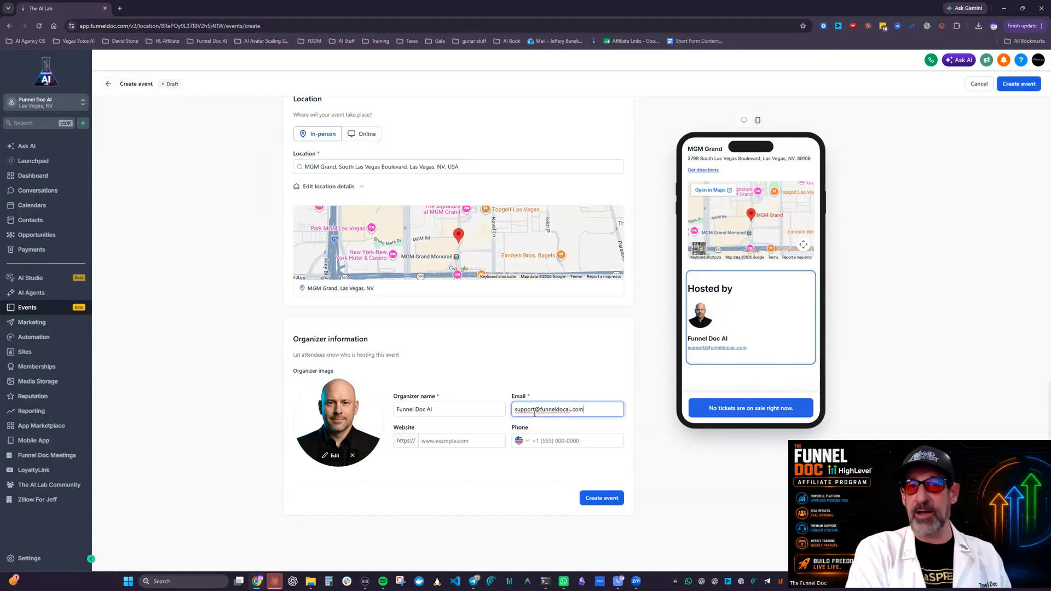
click(447, 441)
text(wwe)
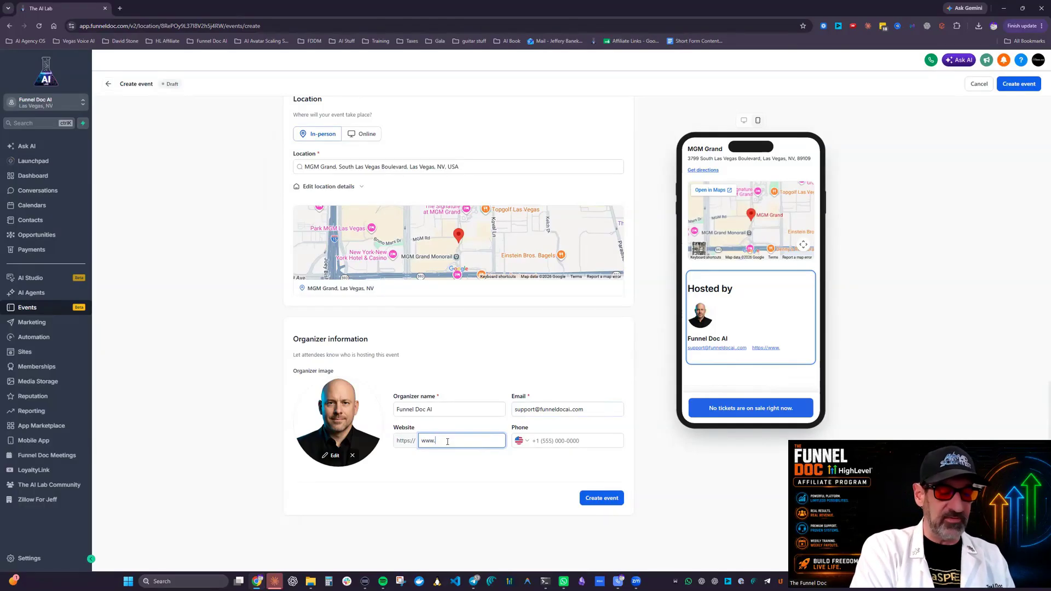
text(.Highlevel101/copm)
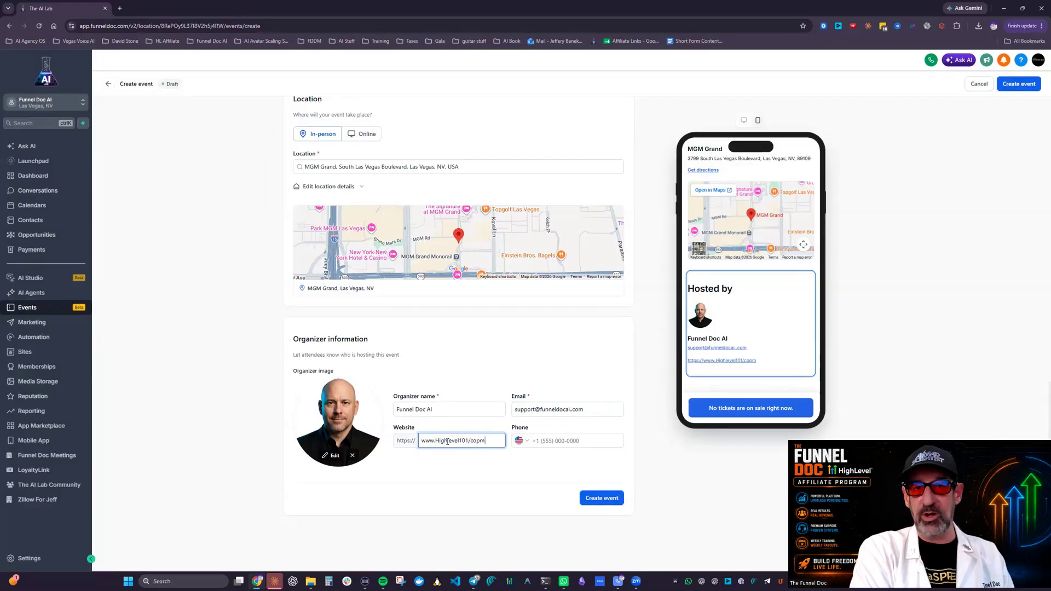
key(BackSpace)
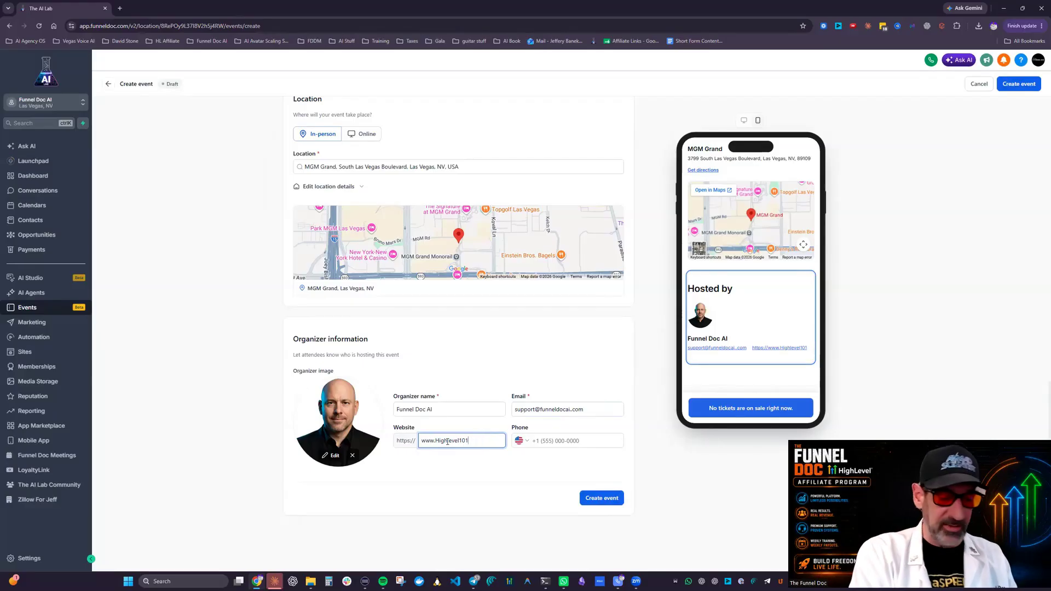
text(com)
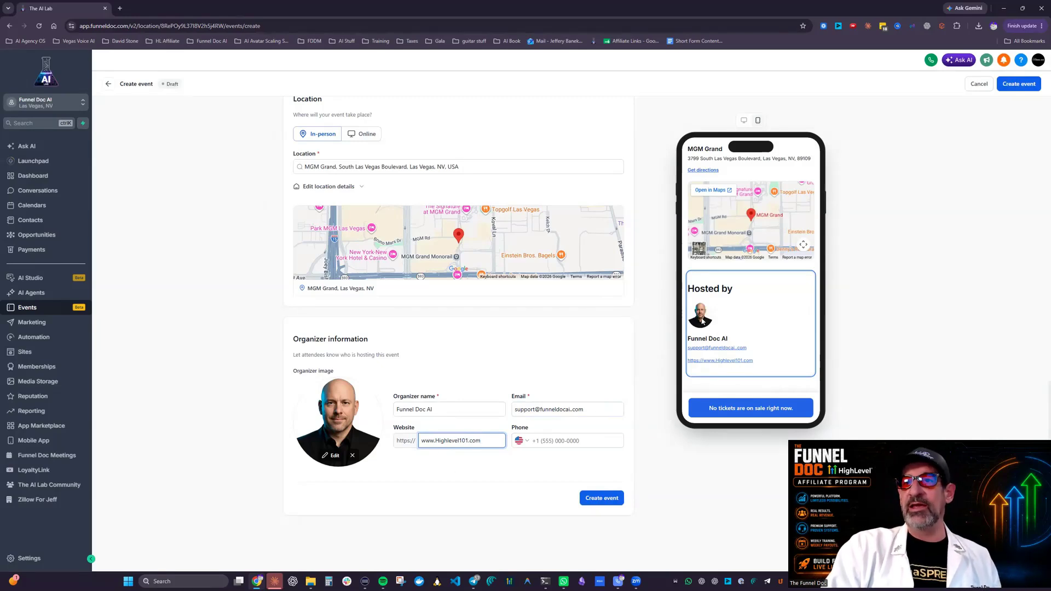
click(565, 441)
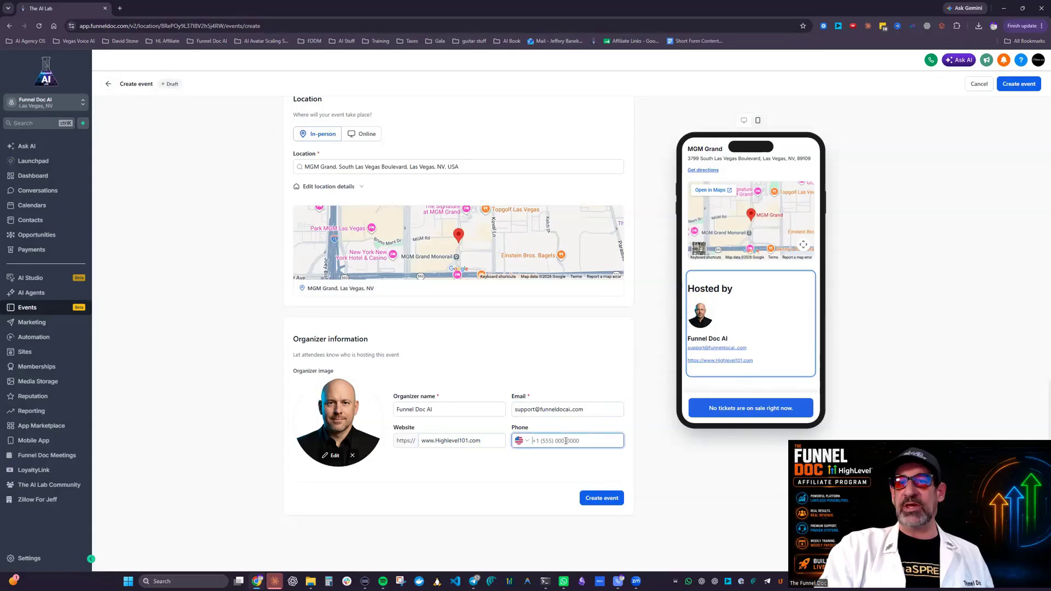
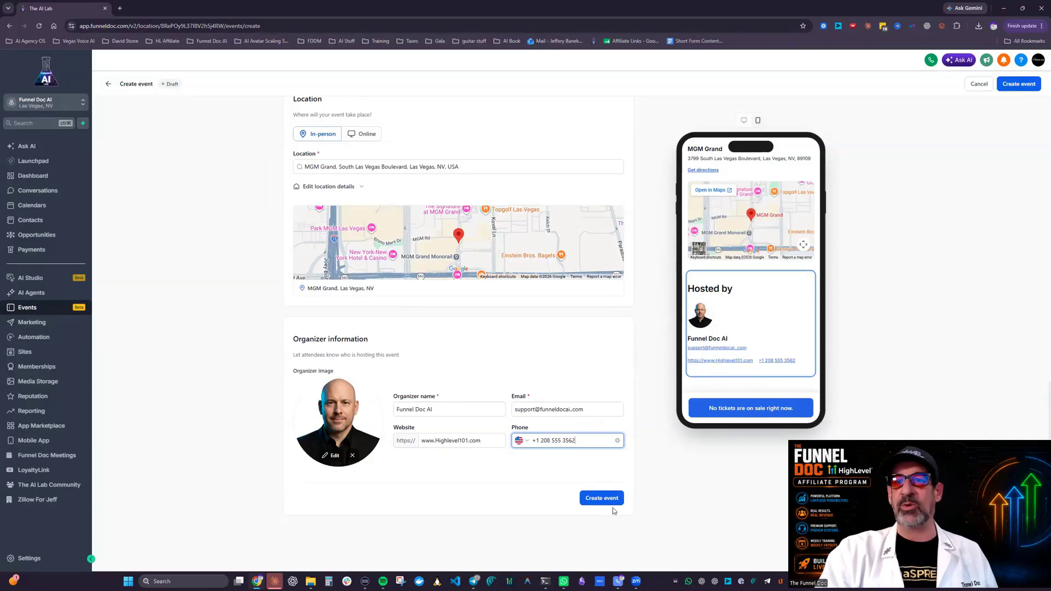
Step: Check the completed event details in the attendee page preview and create the event
scroll(519, 285, up, 6)
scroll(768, 279, up, 5)
scroll(768, 279, up, 2)
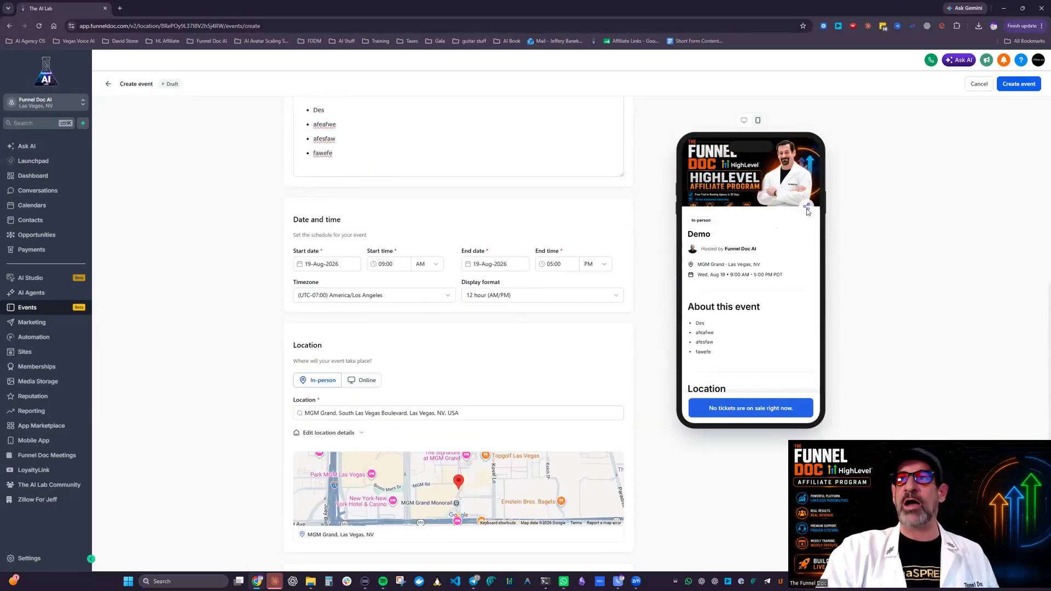
scroll(803, 208, down, 3)
scroll(462, 325, down, 5)
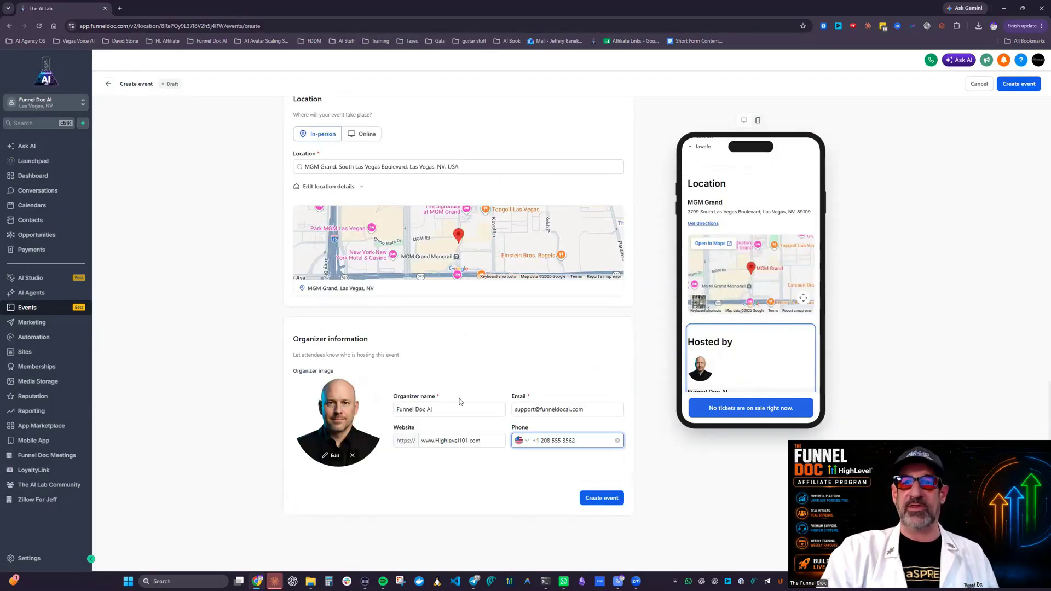
click(606, 504)
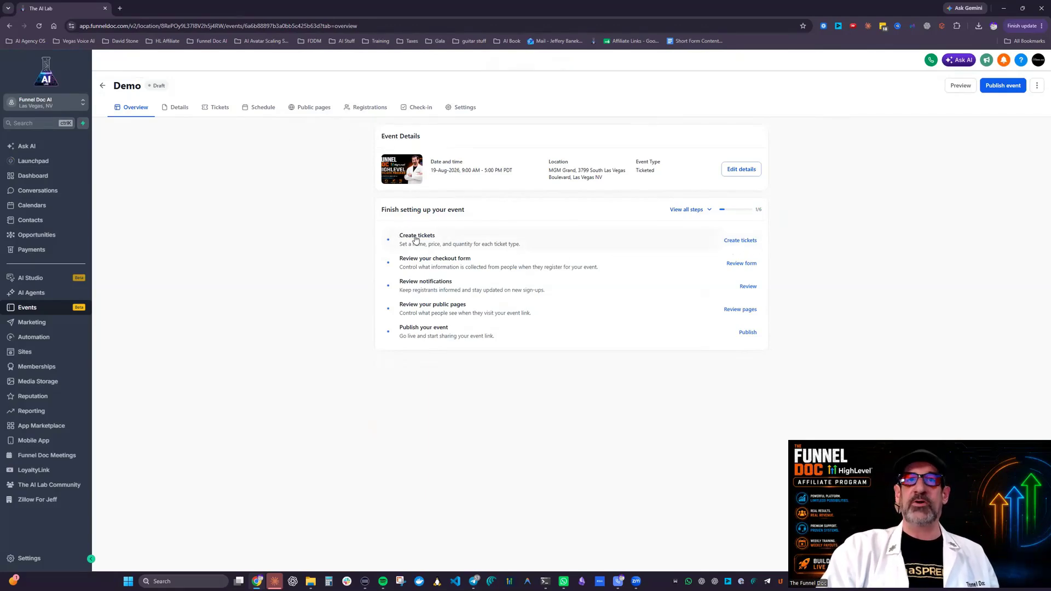
Step: Start the first ticket type for the Demo event and name it ticket
click(739, 241)
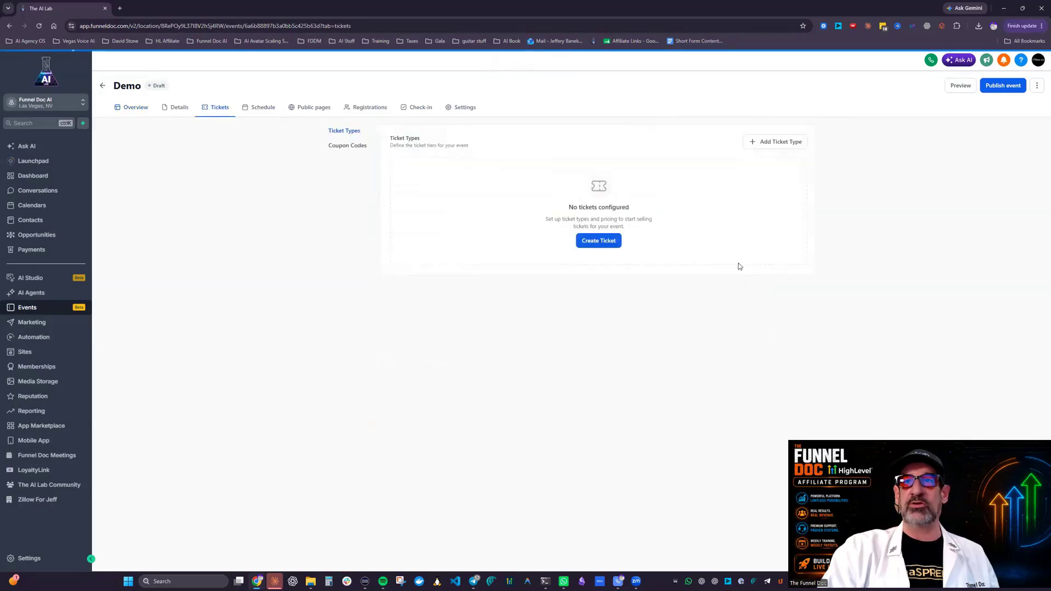
click(598, 242)
click(906, 104)
text(ticker)
key(BackSpace)
text(t)
Step: Give the ticket a fixed price of 974 USD and a quantity of 1000, and save it
click(910, 224)
text(974)
click(889, 256)
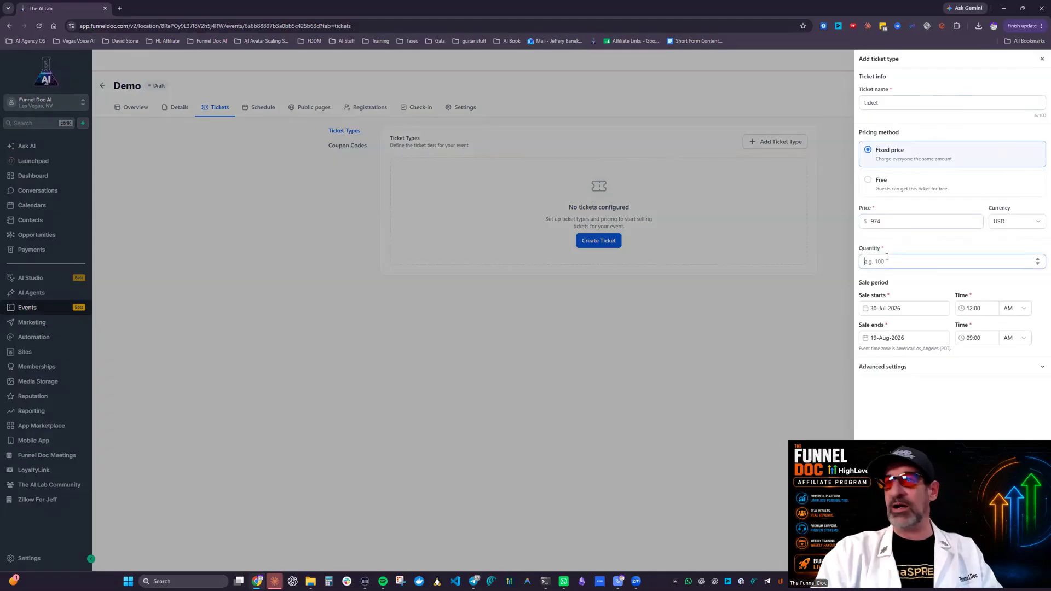
text(1000)
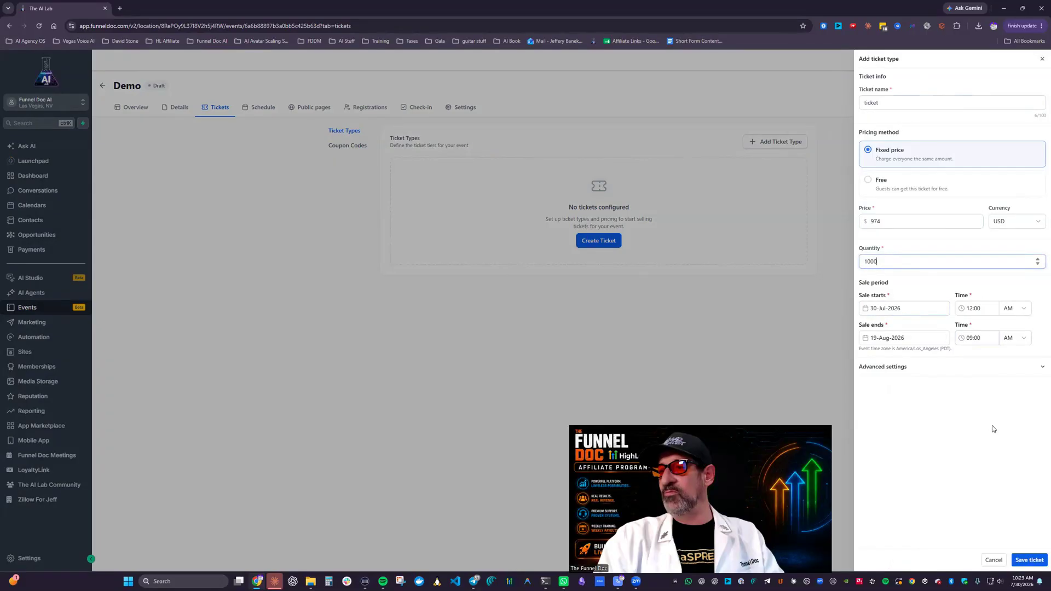
key(Return)
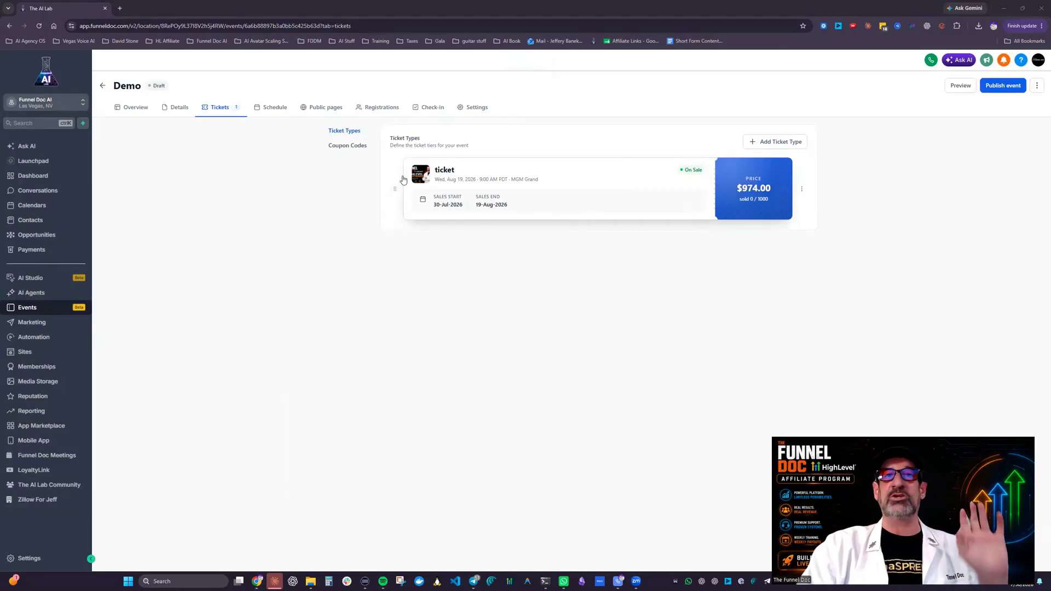
Step: Add a second new ticket type named vip with a fixed price of 100 USD and a quantity of 10
click(788, 142)
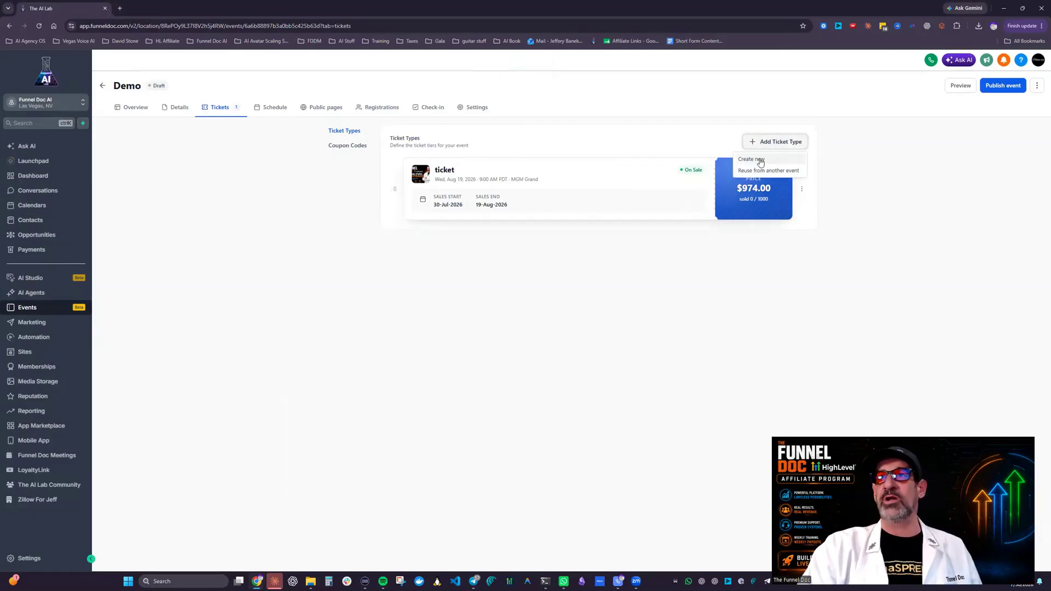
click(758, 160)
click(893, 223)
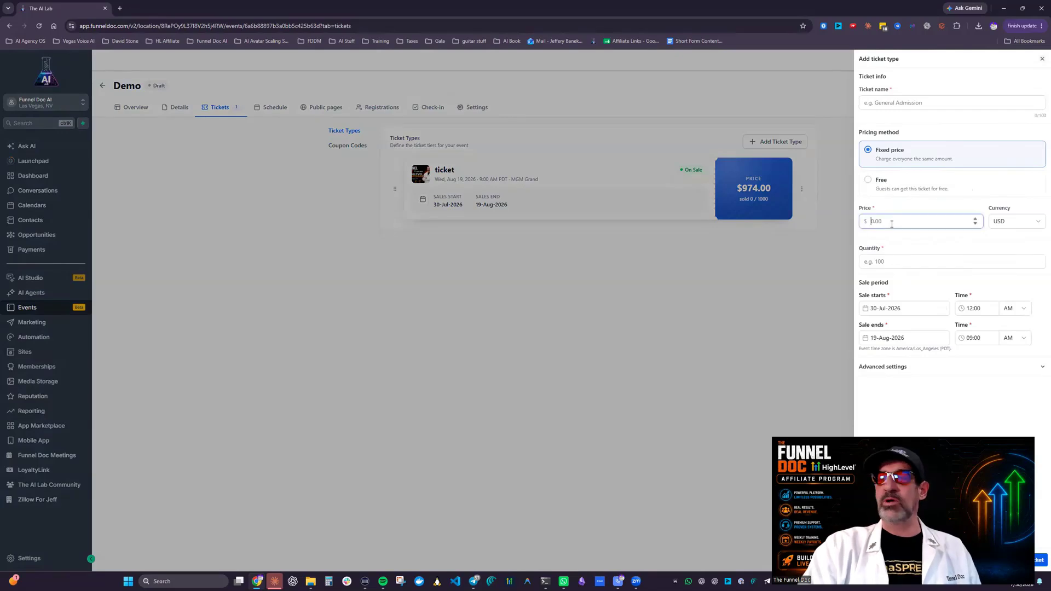
click(914, 109)
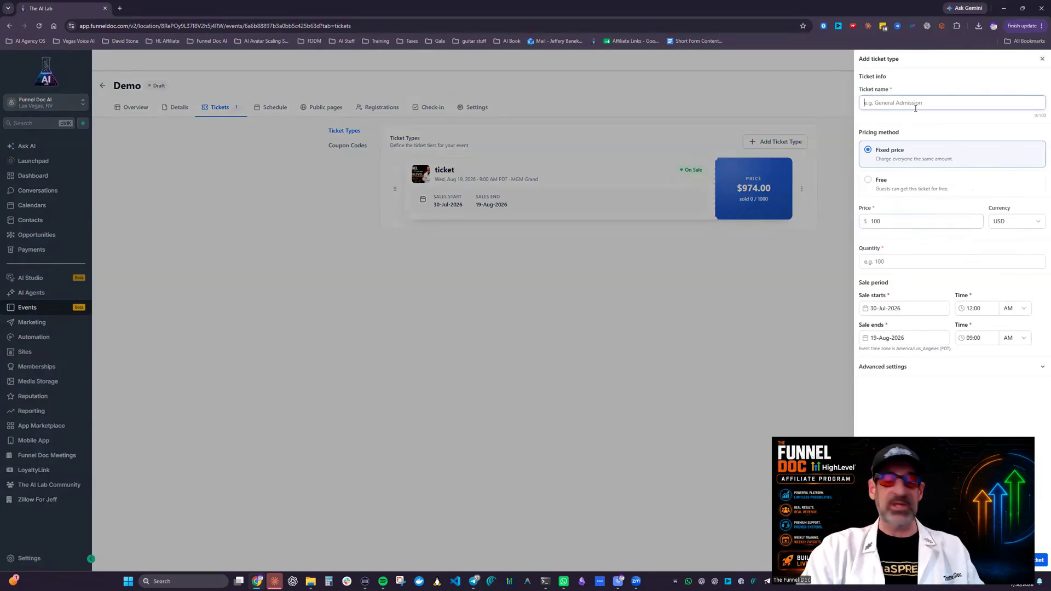
text(Vi)
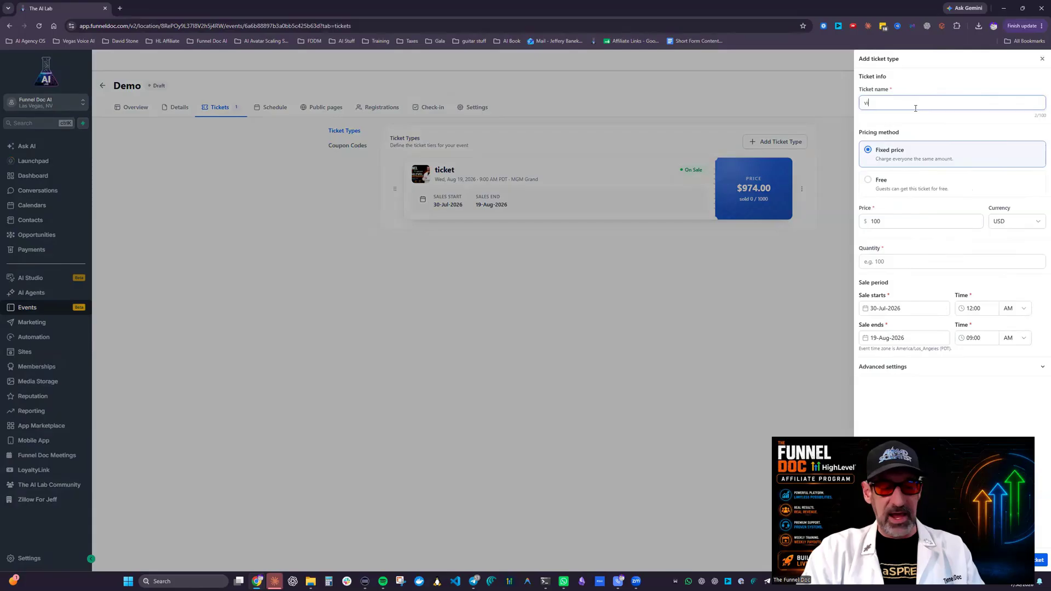
text(p)
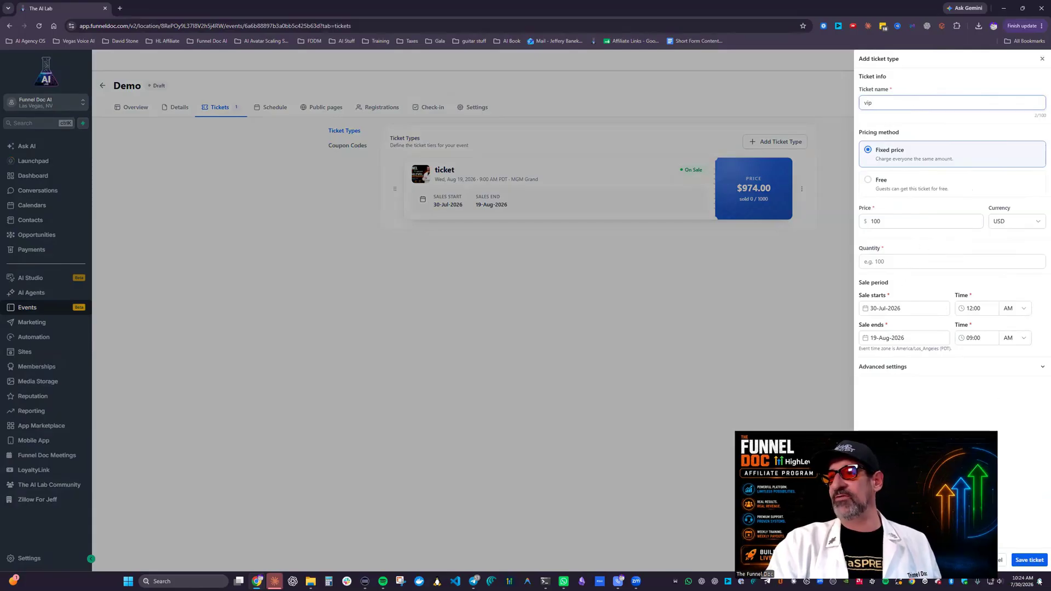
click(1025, 559)
text(10)
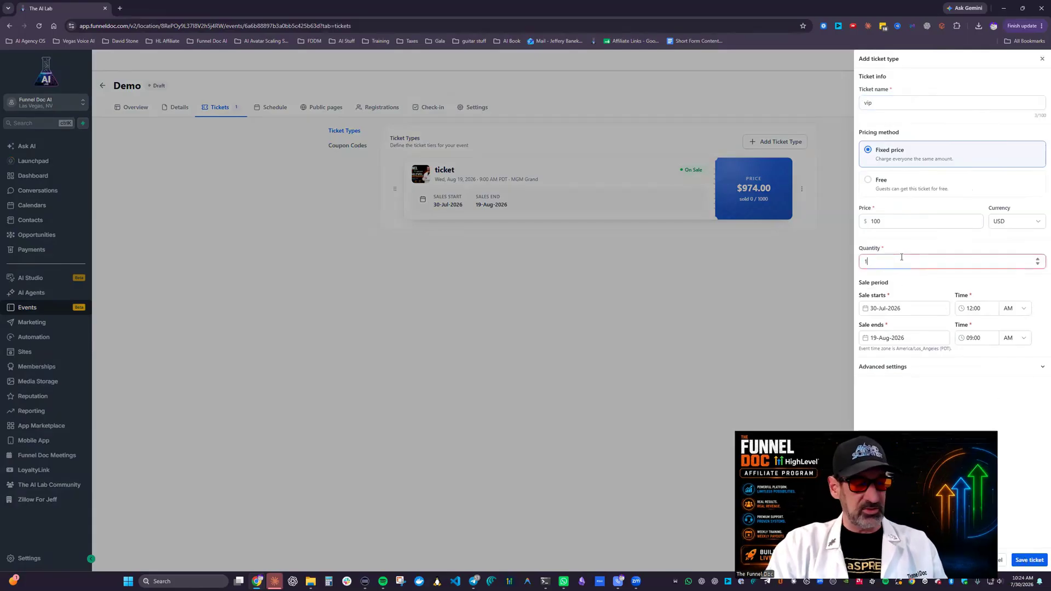
click(1036, 558)
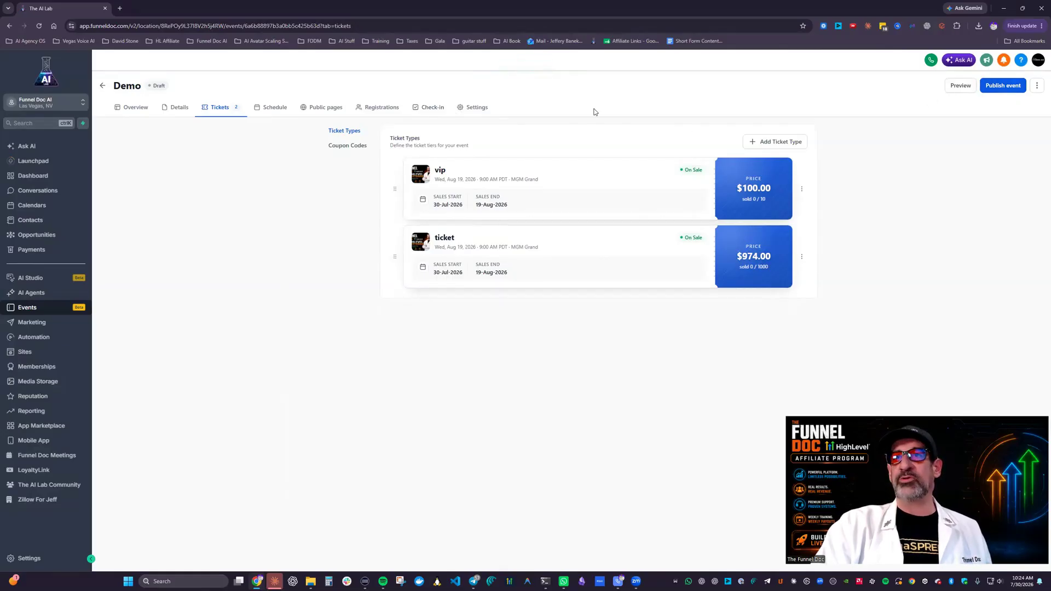
Step: Publish the event for preview and review its public page from the cover down to the tickets, location and host details
click(955, 87)
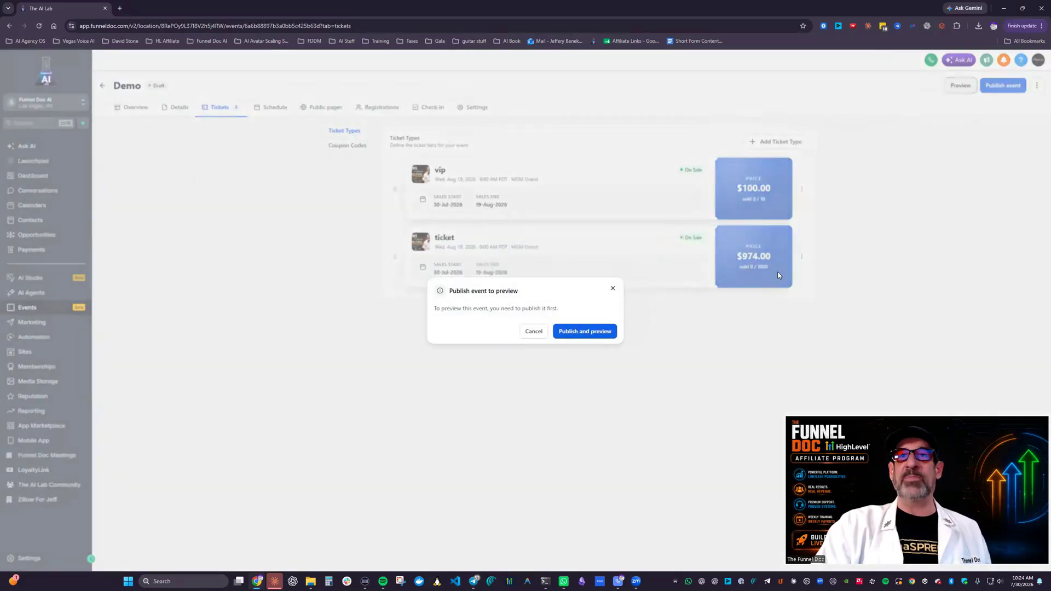
click(596, 334)
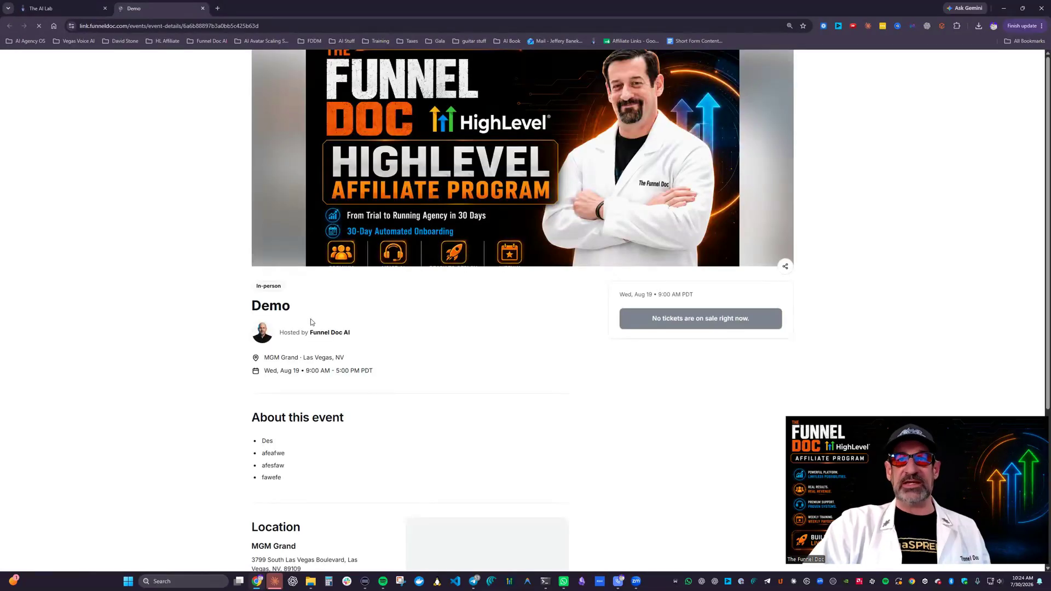
scroll(310, 322, down, 3)
scroll(328, 336, down, 3)
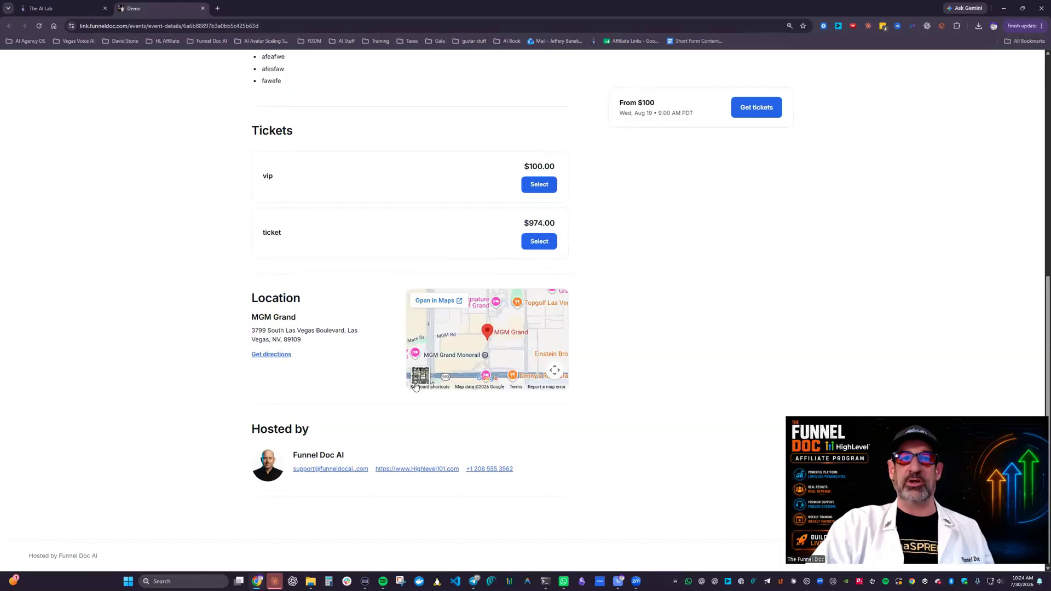
scroll(487, 378, up, 7)
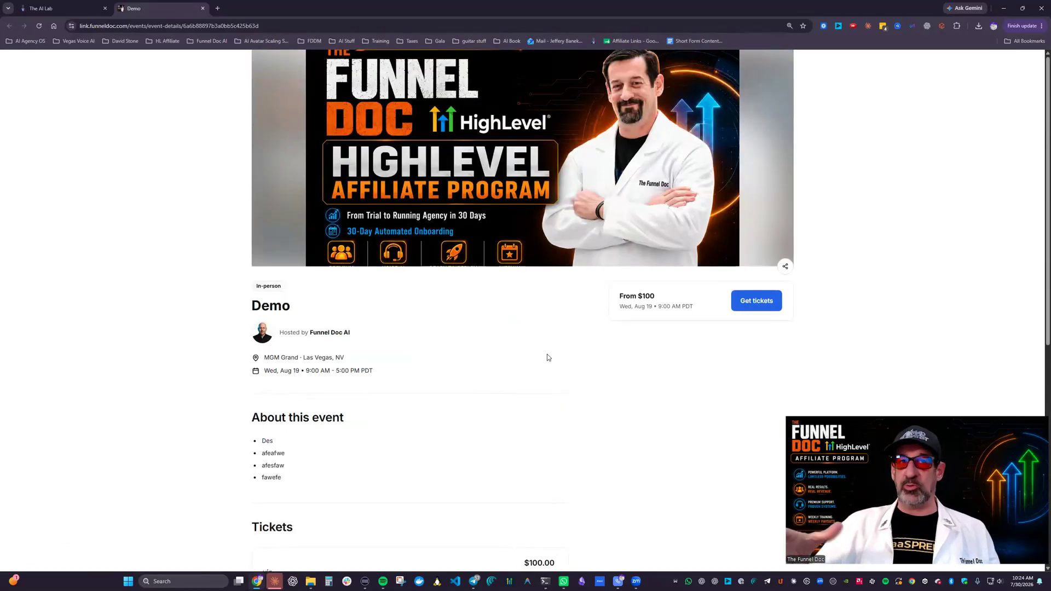
scroll(434, 363, down, 3)
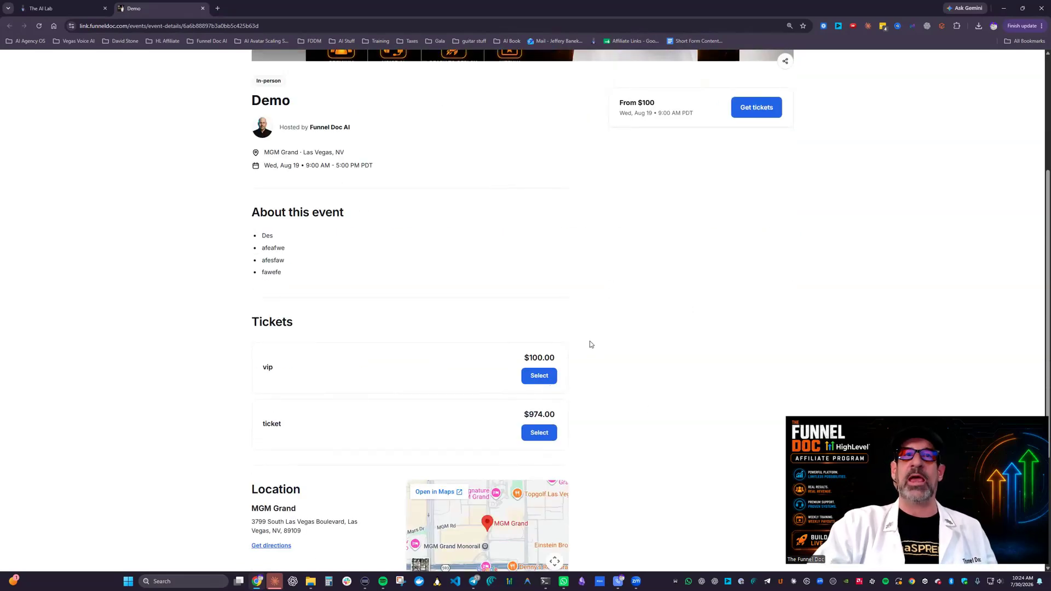
scroll(644, 328, up, 3)
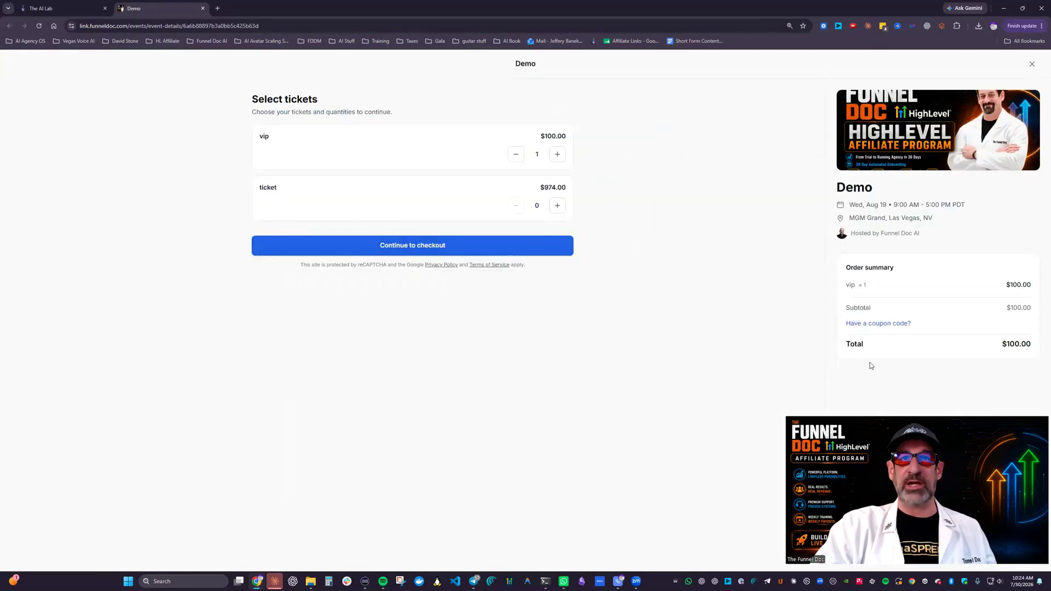
Step: Walk one vip ticket through checkout to the payment stage, filling in the buyer's name and e-mail and accepting the contact consent
click(389, 249)
click(294, 146)
click(295, 174)
click(567, 338)
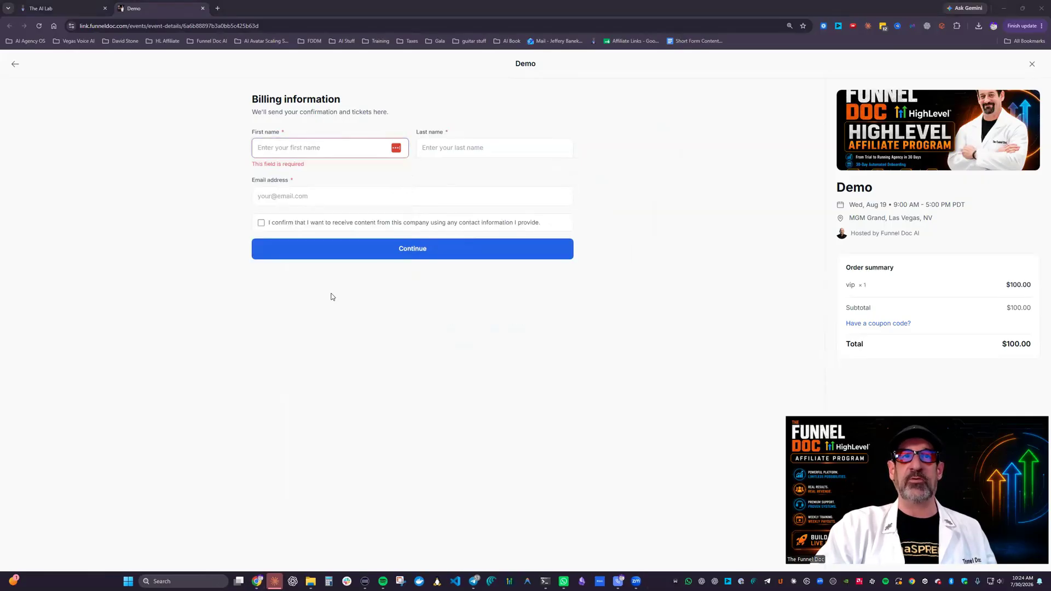
click(261, 212)
click(412, 238)
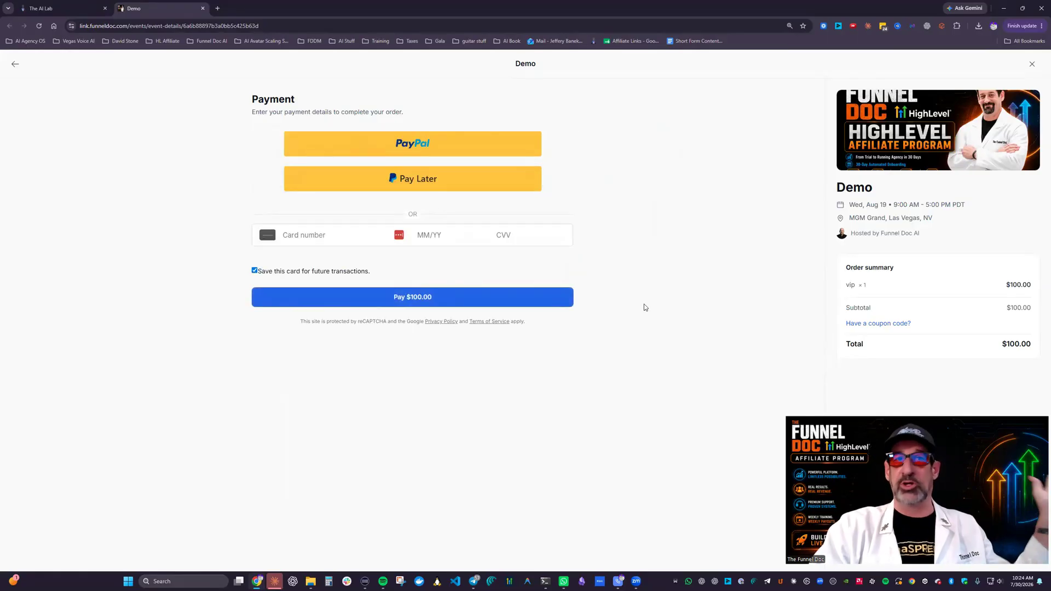
Step: Back out of the payment and billing stages to ticket selection and close the public event page
click(14, 64)
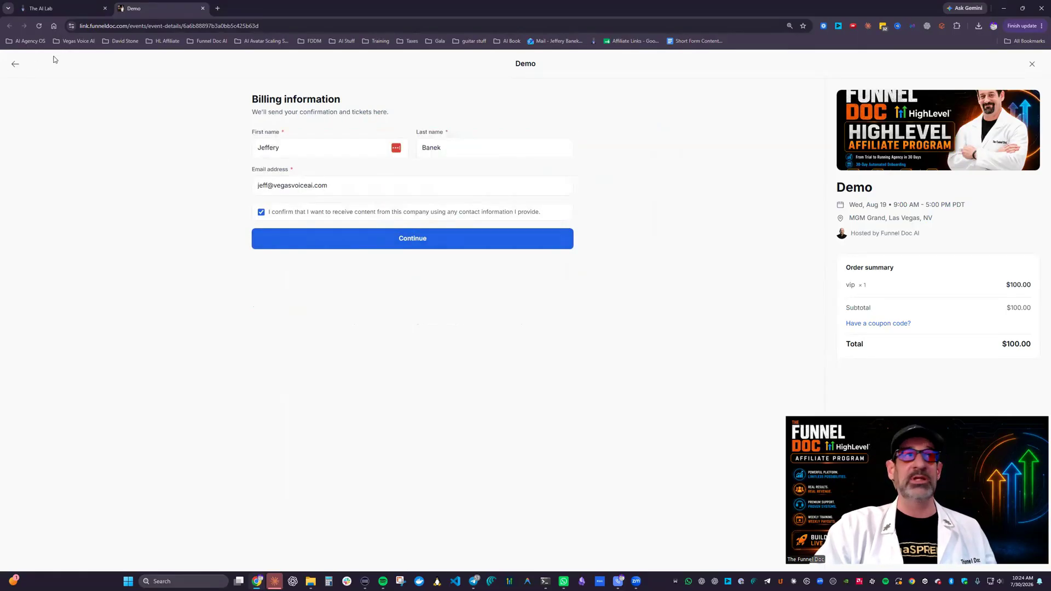
click(16, 65)
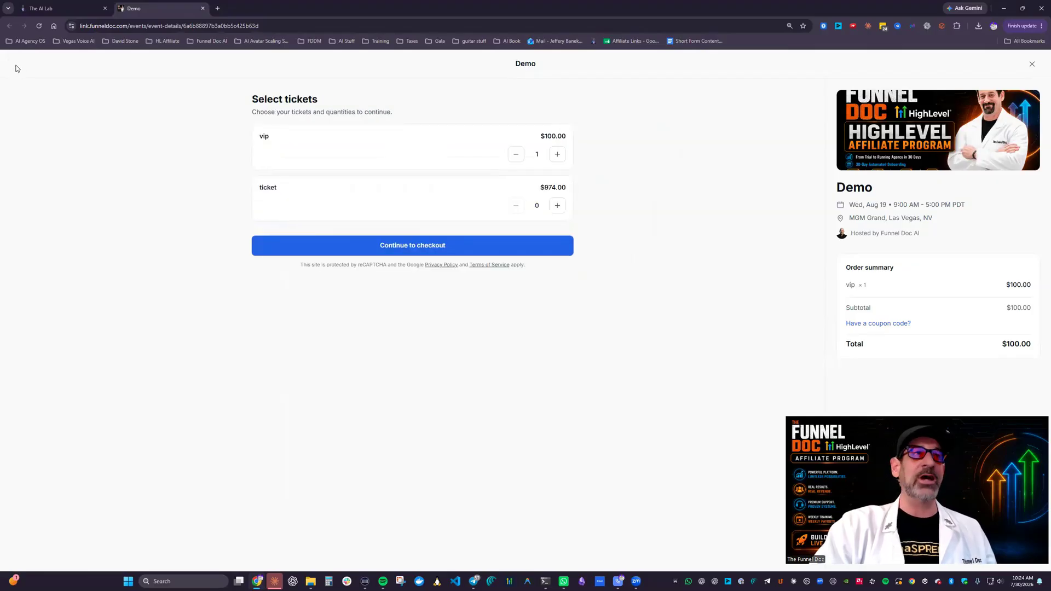
click(60, 8)
click(164, 7)
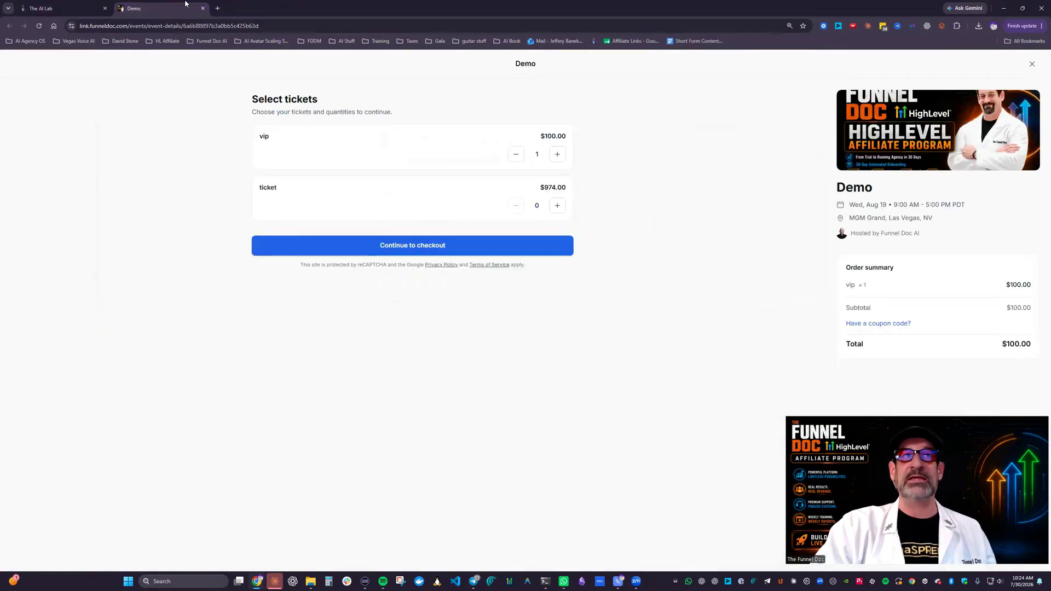
click(202, 8)
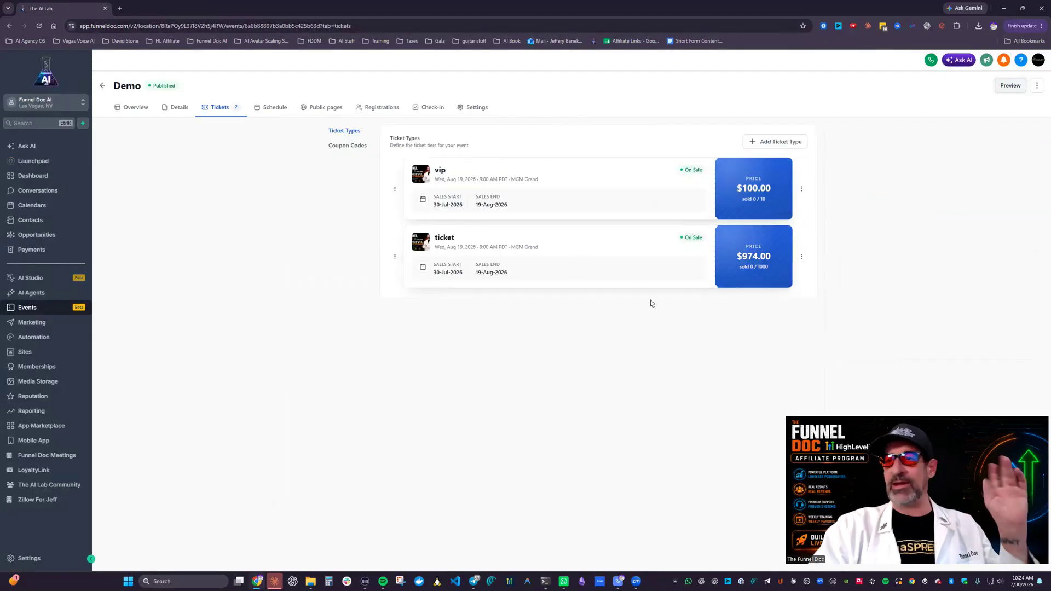
Step: Start the first schedule session for the Demo event and title it Open
click(268, 108)
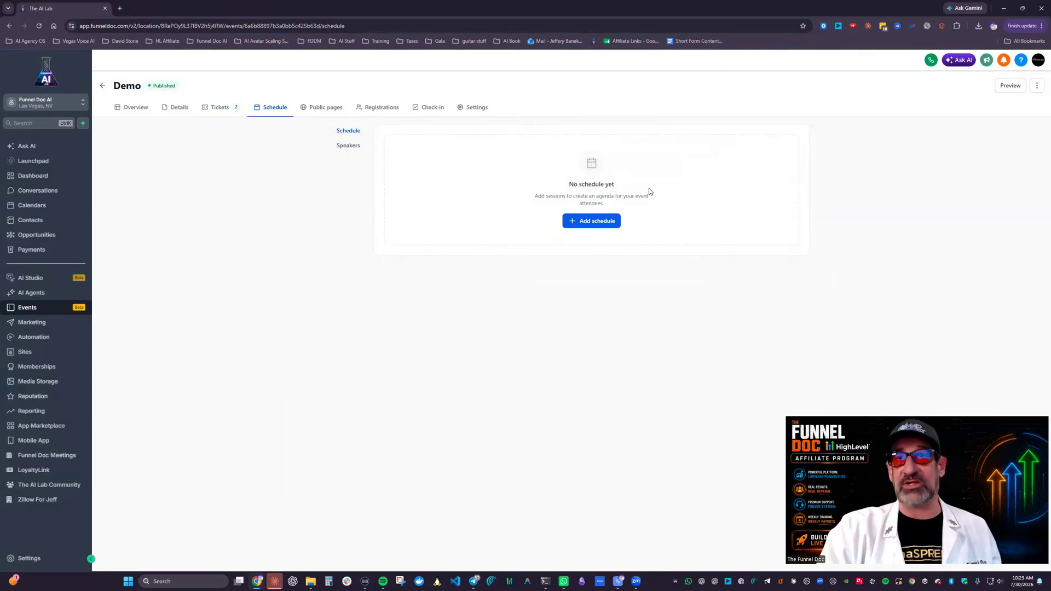
click(582, 221)
click(570, 238)
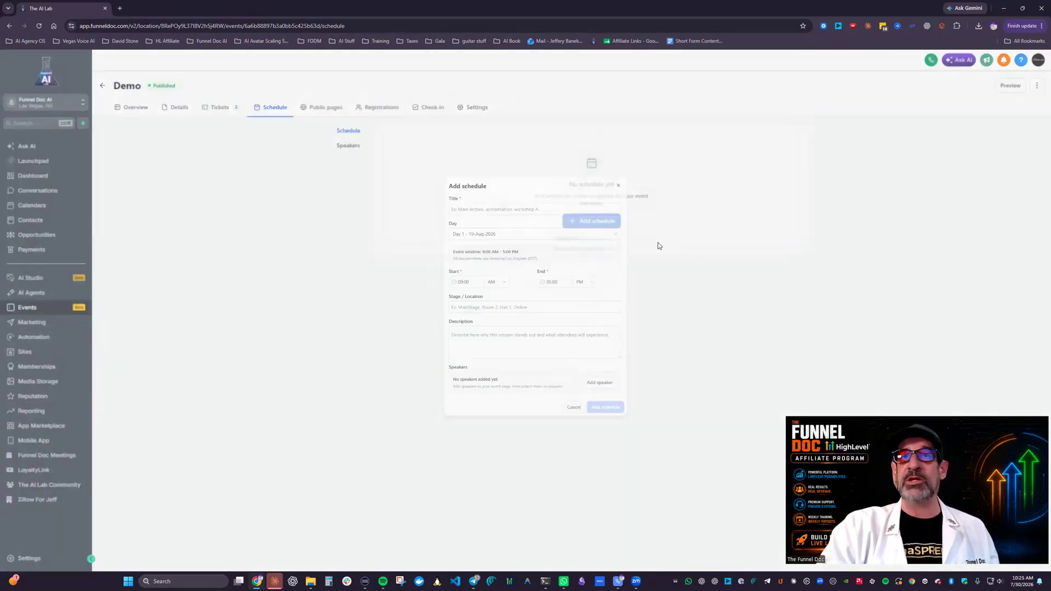
click(469, 203)
text(Oopen)
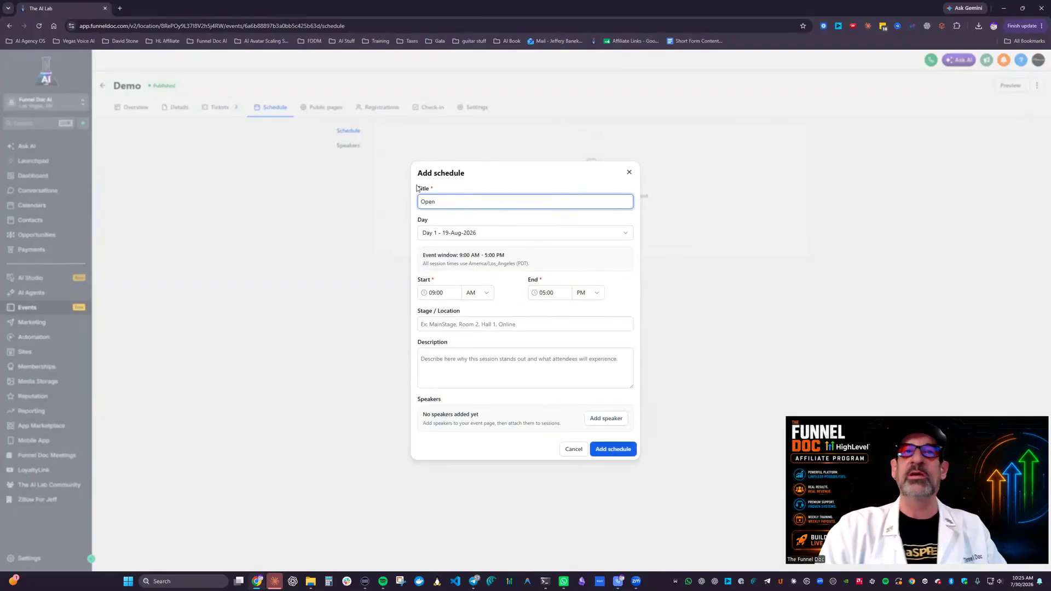
Step: Set the Open session's end time to 09:30 AM
click(549, 292)
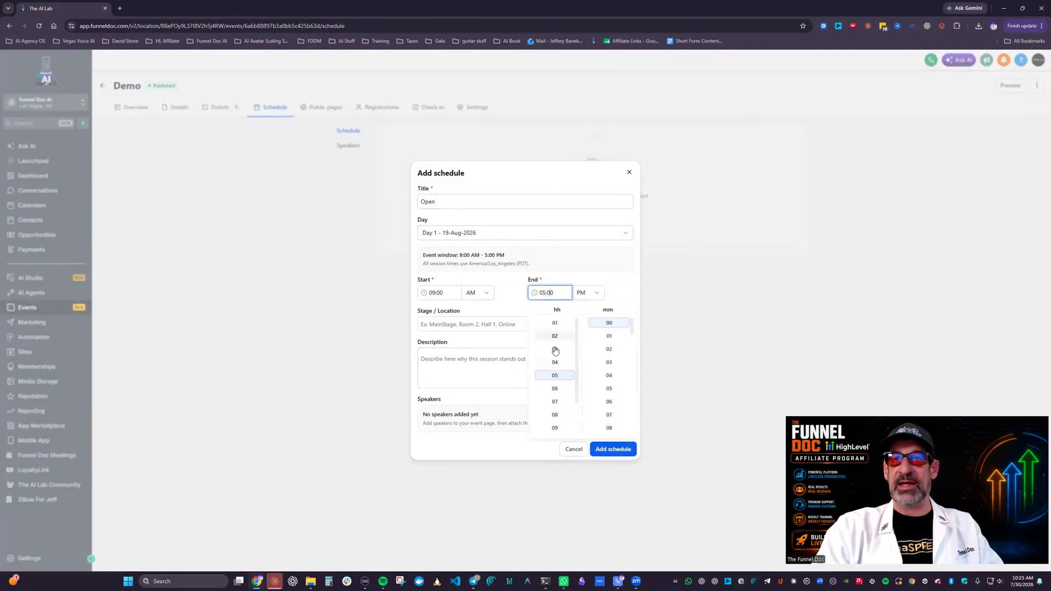
scroll(559, 376, down, 1)
click(561, 389)
scroll(593, 360, down, 5)
click(617, 379)
click(588, 287)
click(582, 305)
Step: Set the session's stage or location to Main Hall and add the session to the schedule
click(446, 321)
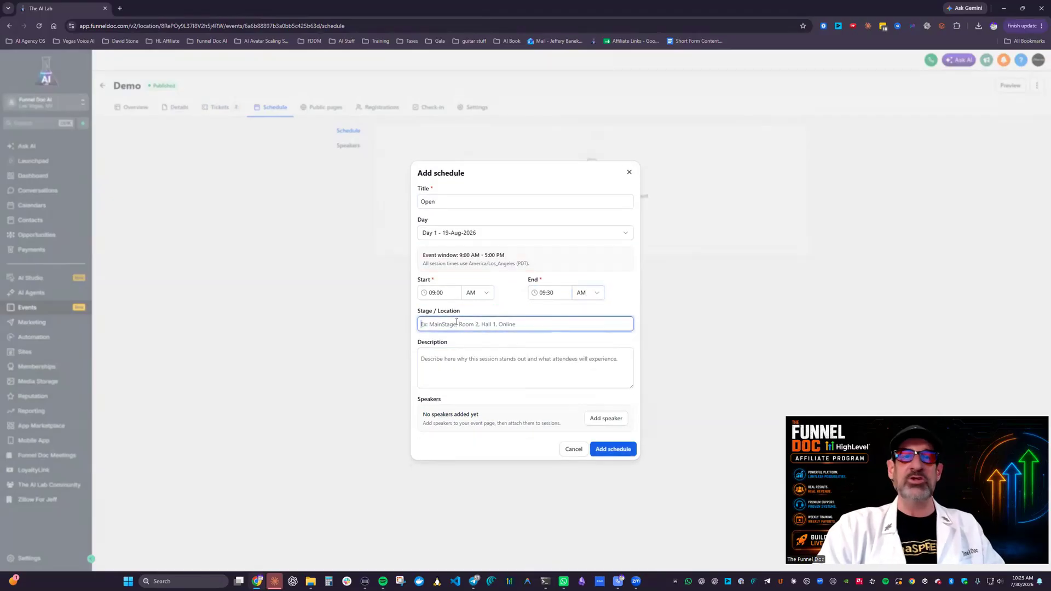
text(Main Hall)
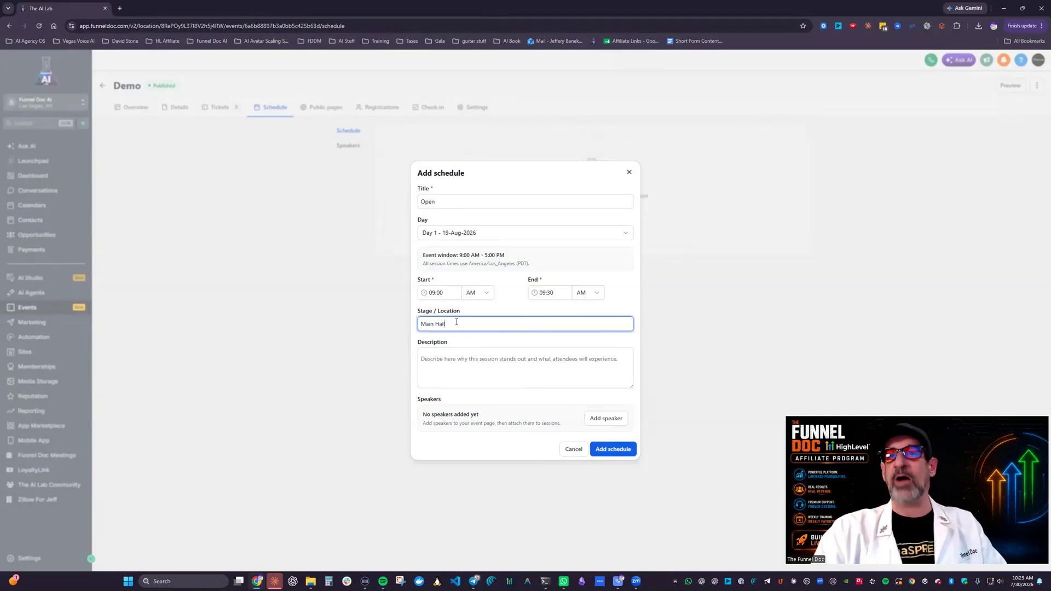
click(613, 449)
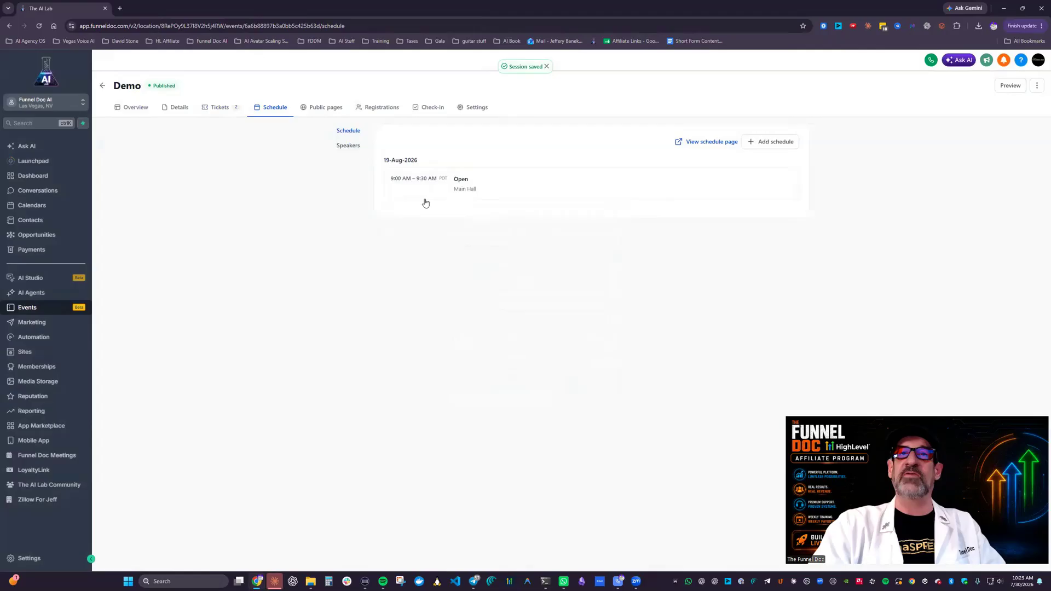
Step: Reuse the speaker from the HighLevel Affiliate Program event for the Demo event and save the speaker's profile
click(348, 147)
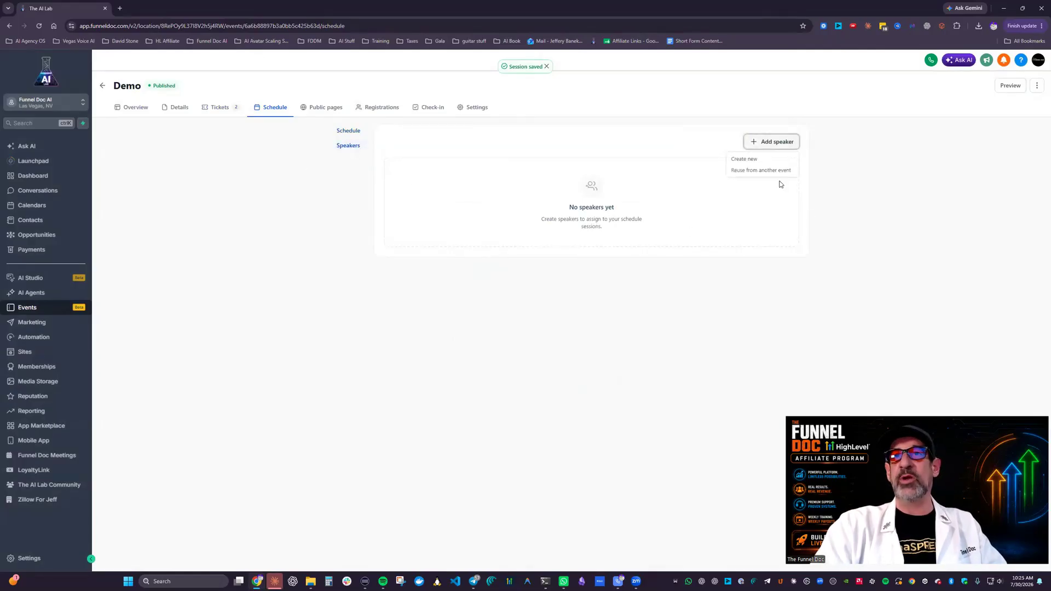
click(772, 141)
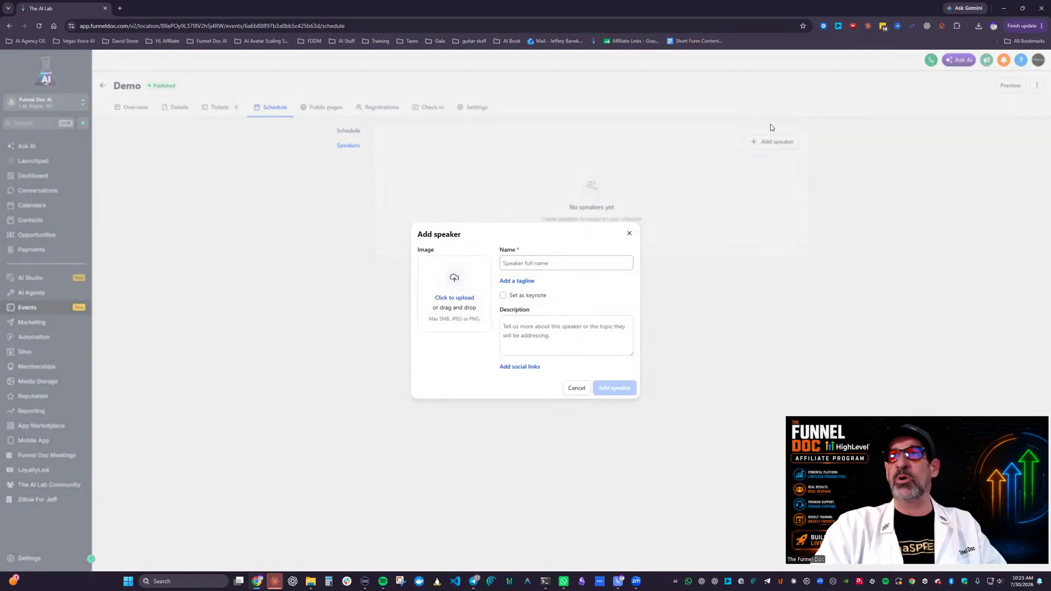
click(628, 236)
click(772, 141)
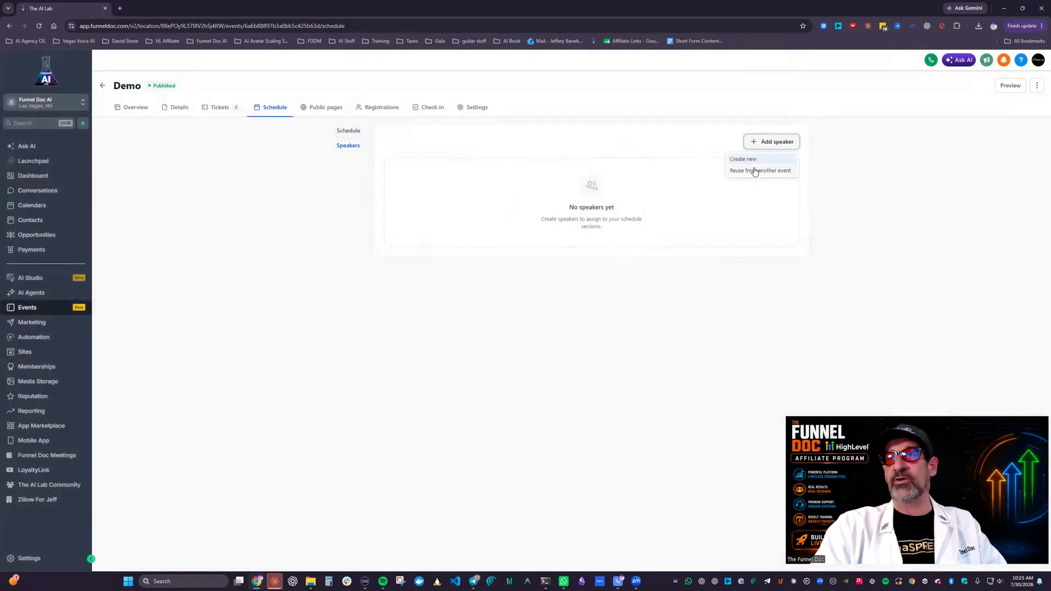
click(754, 170)
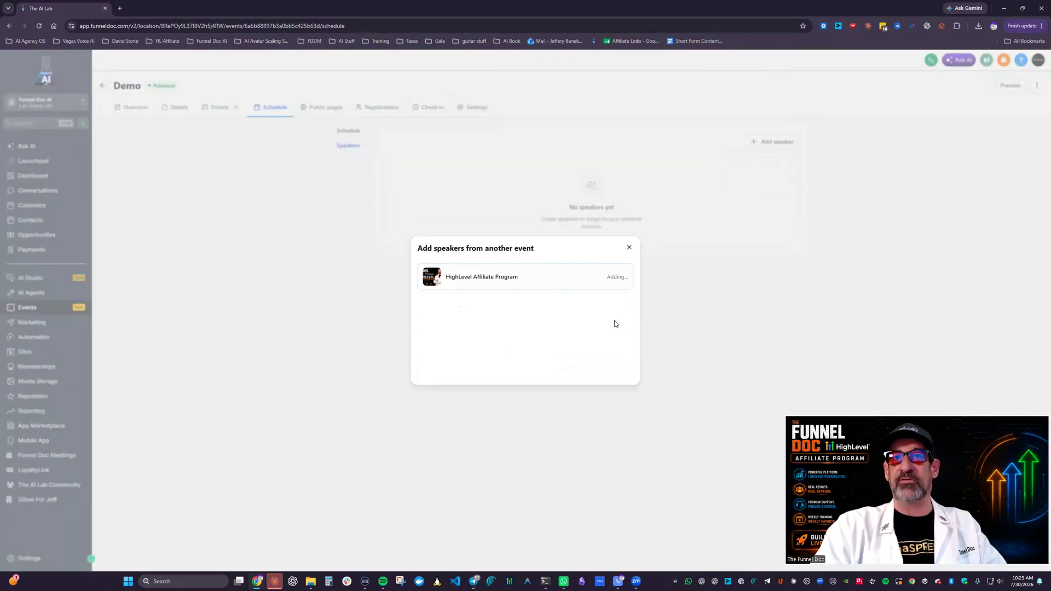
click(617, 276)
click(465, 184)
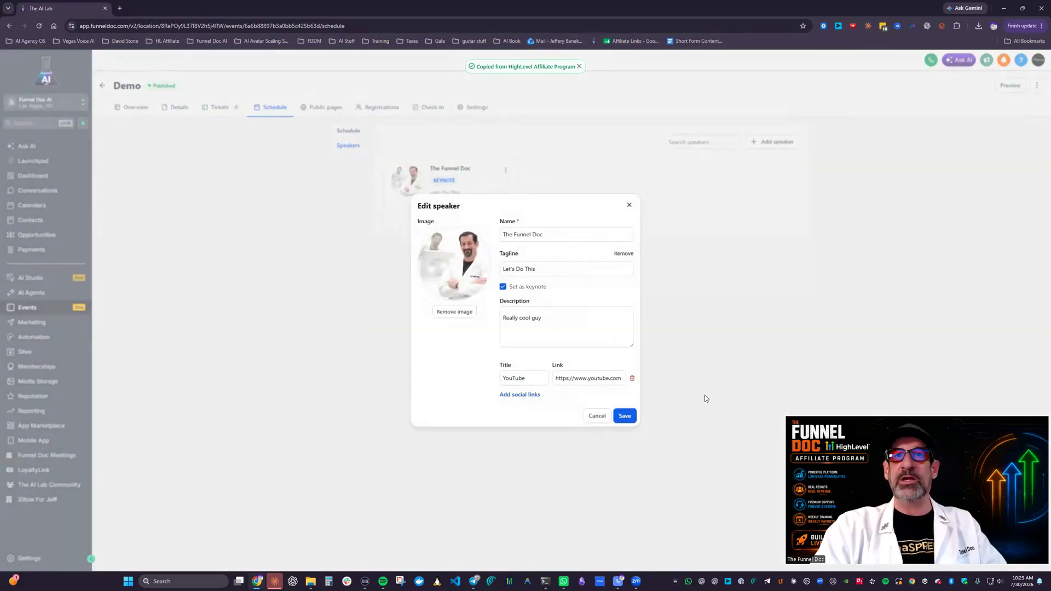
click(625, 416)
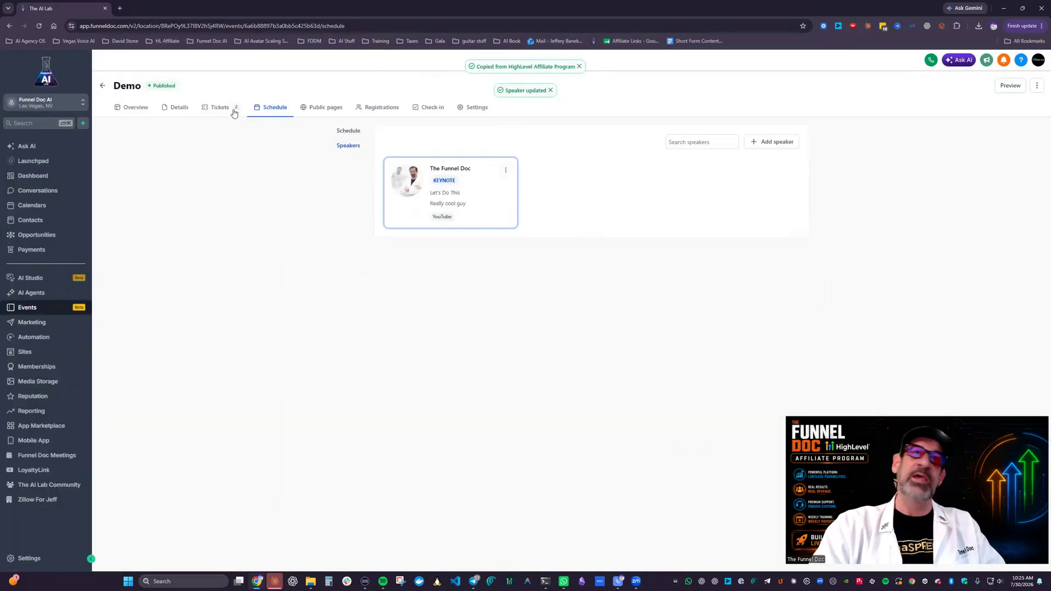
Step: Look over the ticket types, the blank new-speaker form and the profile of the keynote speaker
click(220, 108)
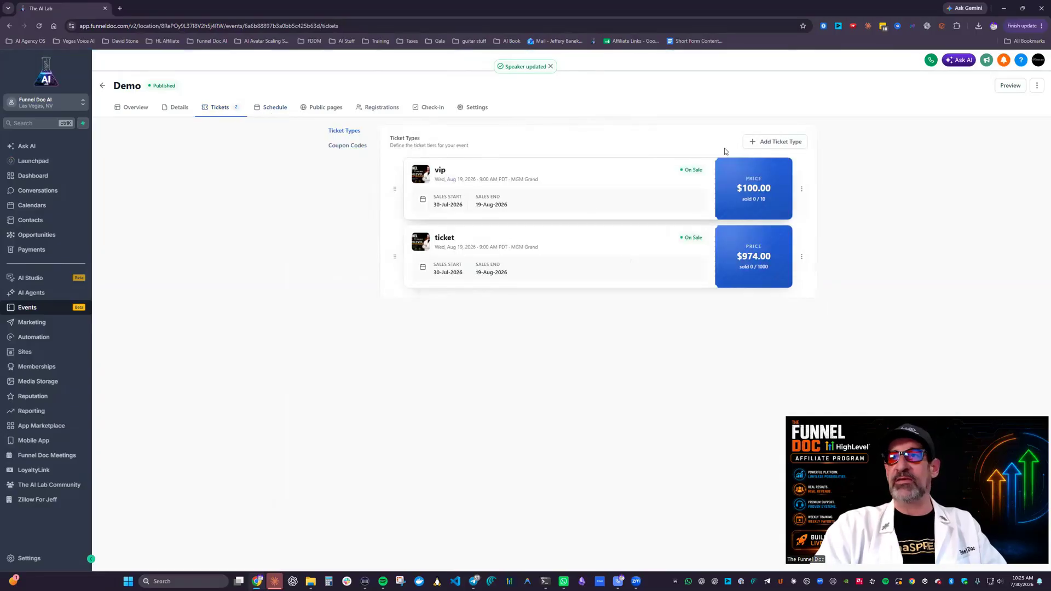
click(285, 106)
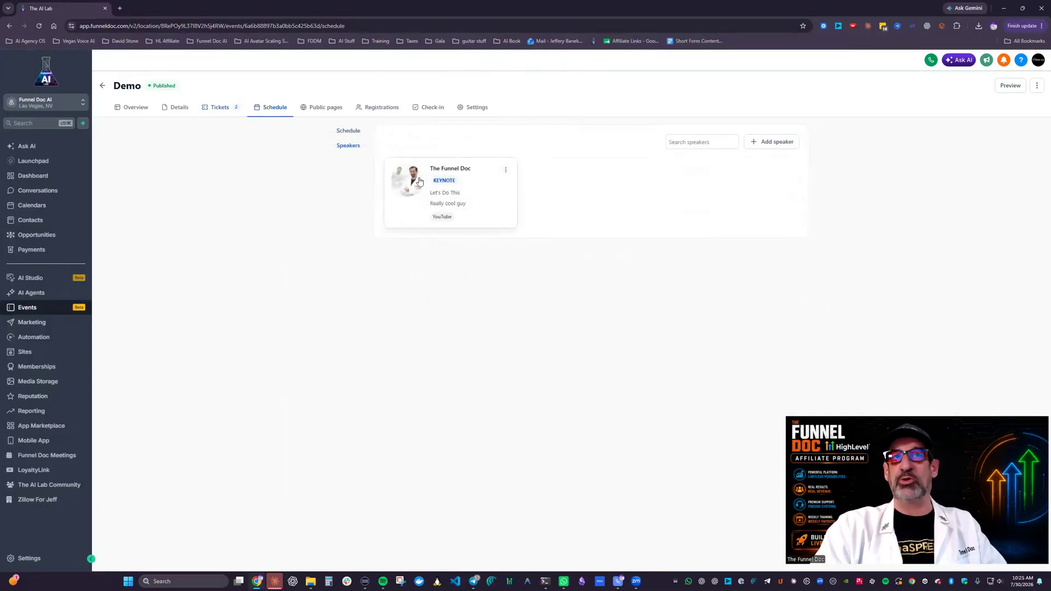
click(776, 147)
click(762, 159)
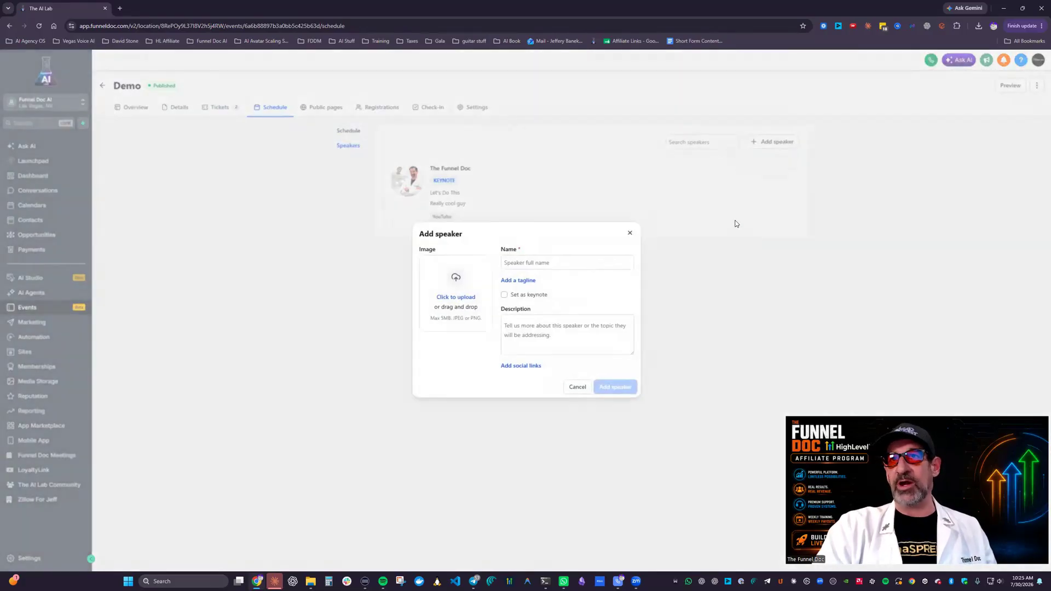
click(628, 235)
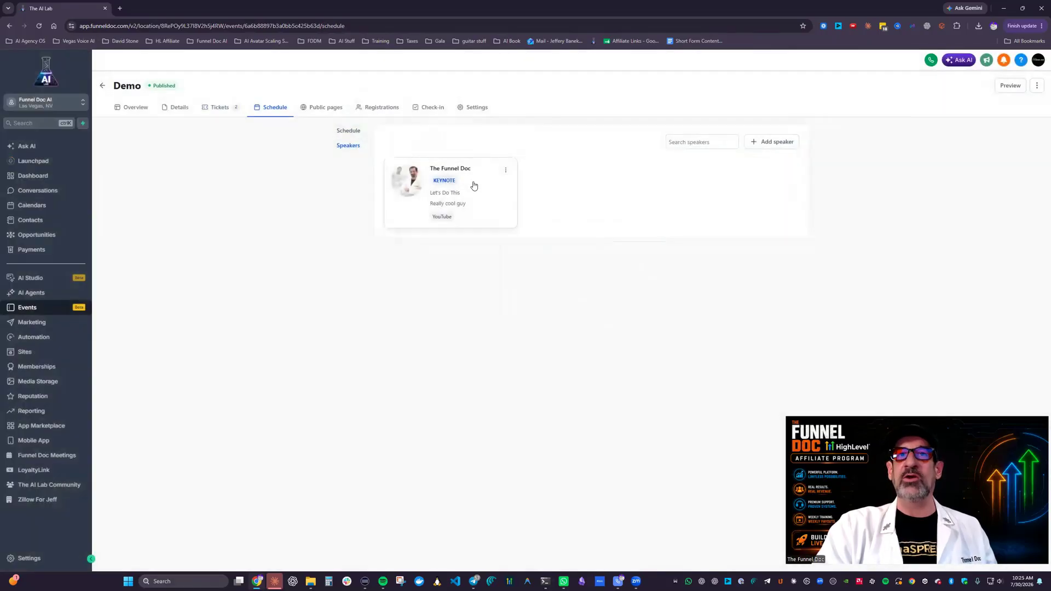
click(476, 189)
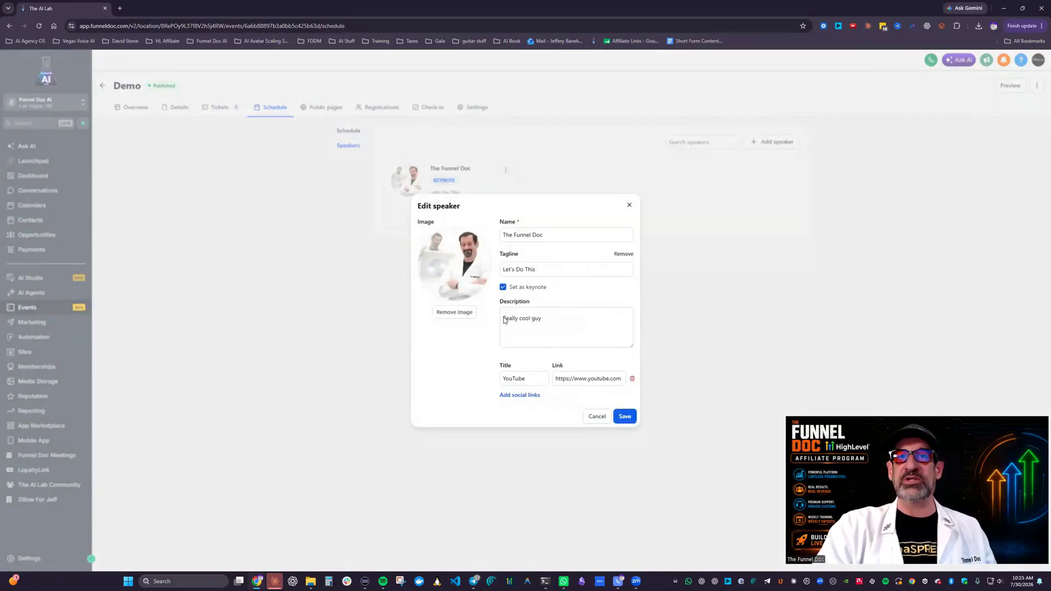
click(628, 207)
Step: Assign The Funnel Doc as speaker of the Open session and save the session
click(349, 131)
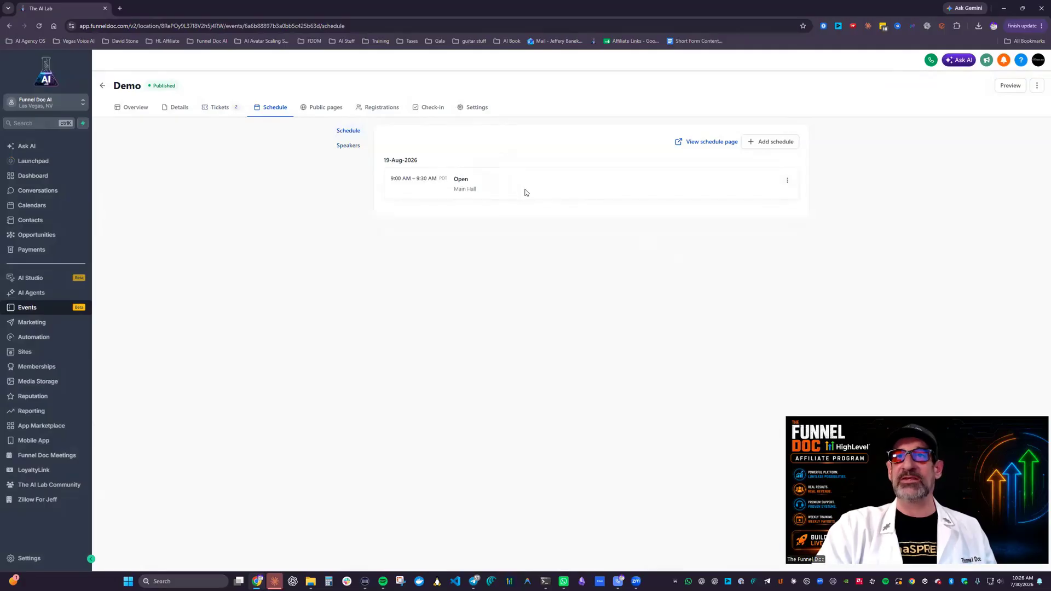
click(525, 192)
click(535, 421)
click(469, 436)
click(625, 444)
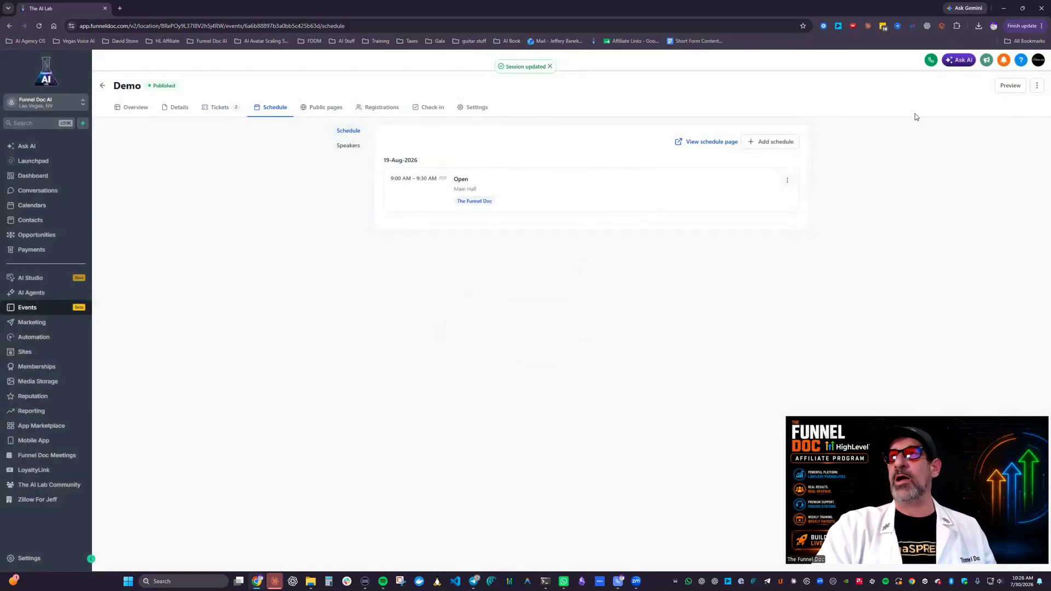
Step: Preview the public event page and check its schedule, the keynote speaker's details, and the location and host sections
click(1010, 85)
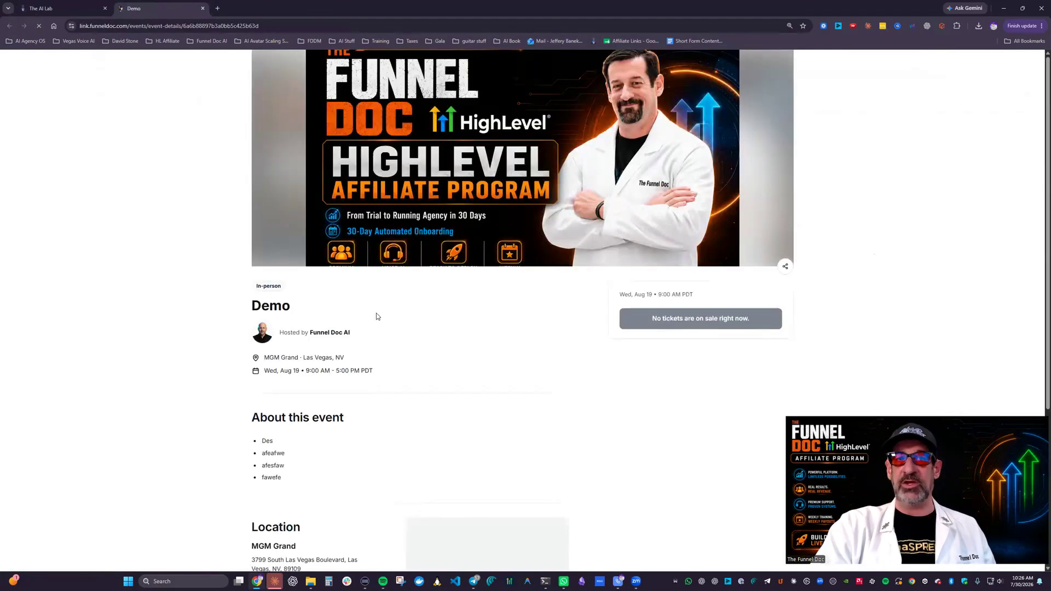
scroll(333, 405, down, 4)
scroll(344, 348, down, 4)
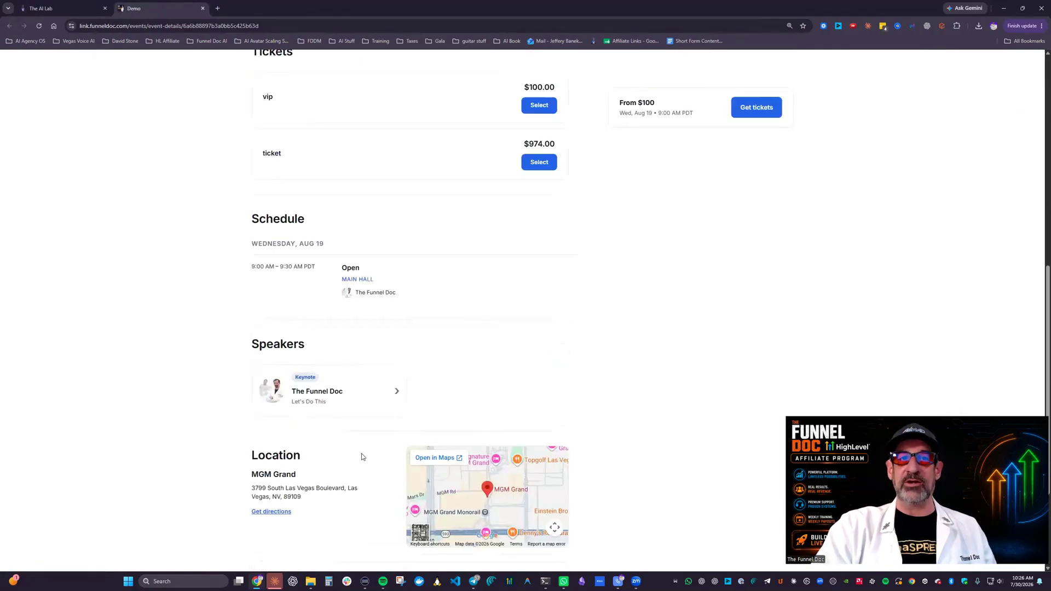
click(333, 394)
click(630, 205)
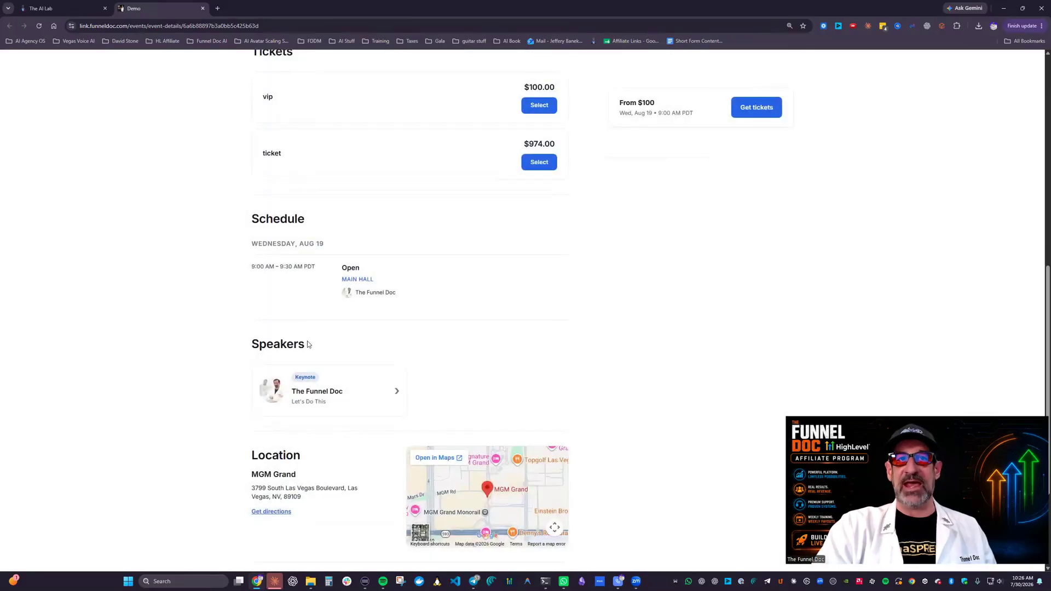
scroll(460, 323, down, 2)
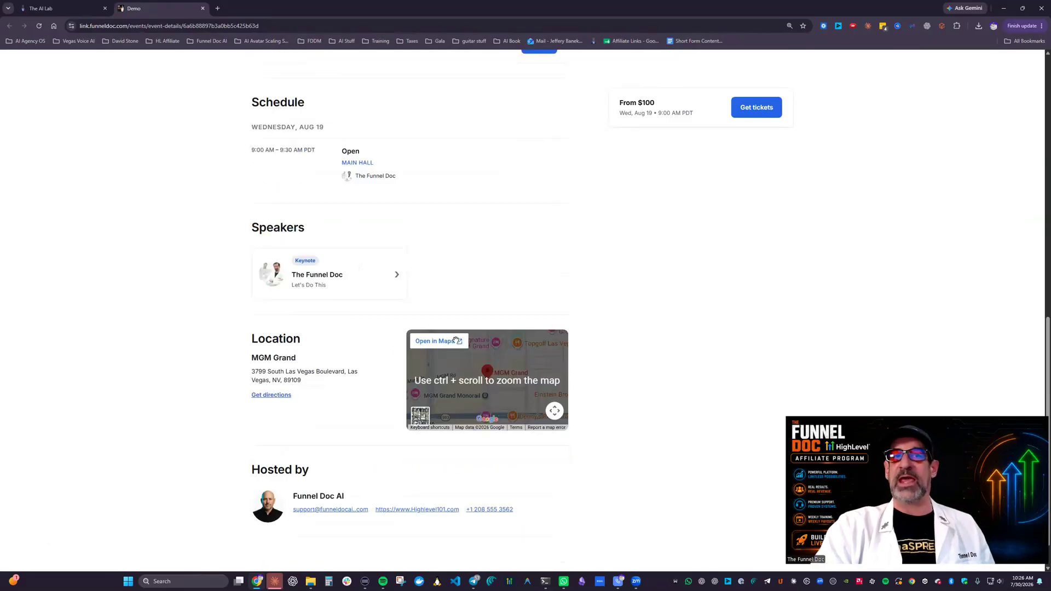
scroll(459, 334, up, 8)
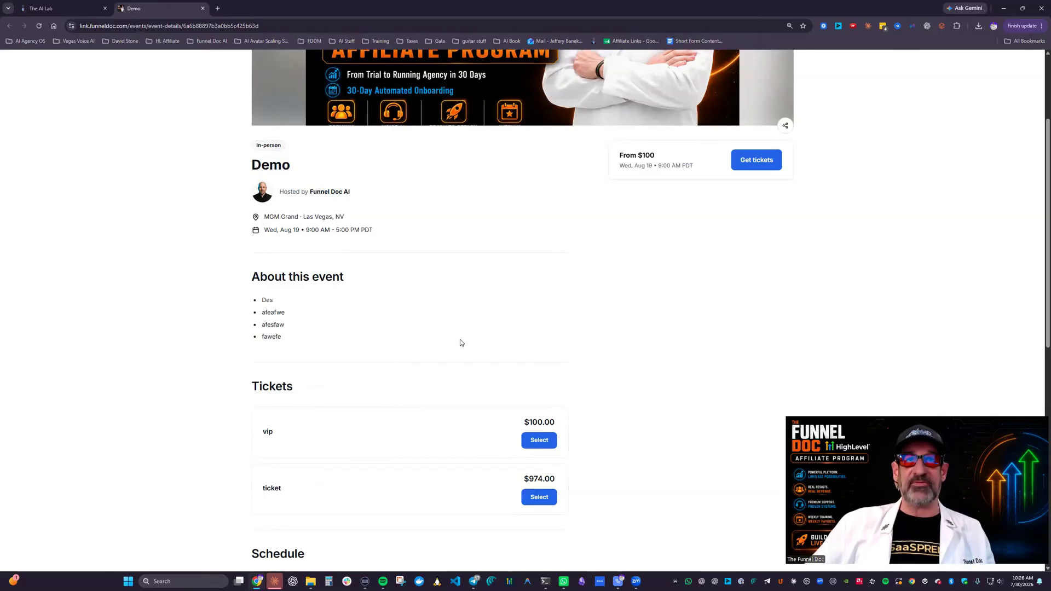
scroll(554, 146, up, 3)
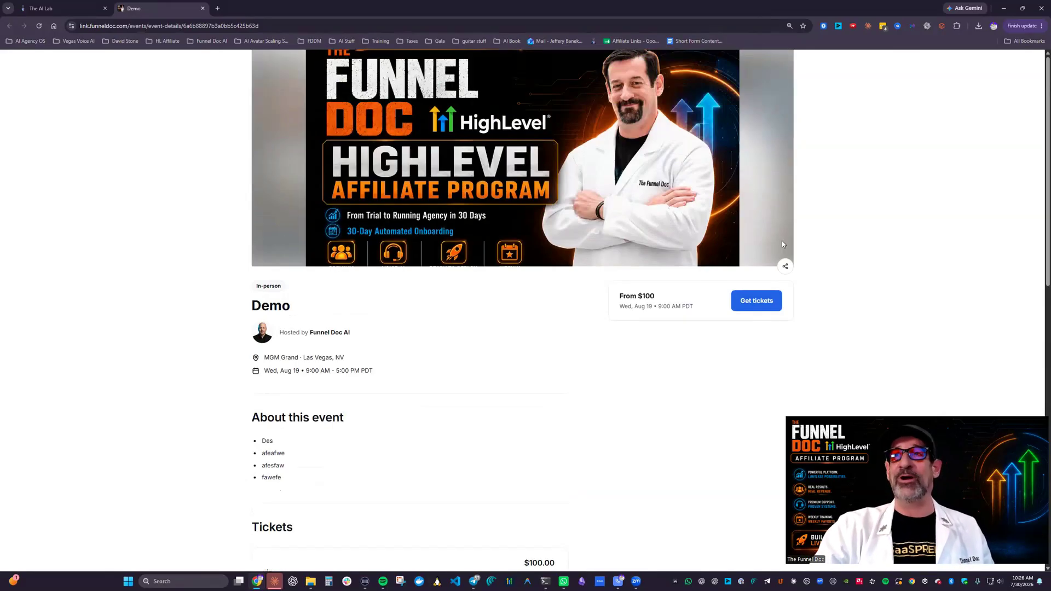
Step: Return to the event editor and examine the public page section settings for the details and schedule pages
click(41, 7)
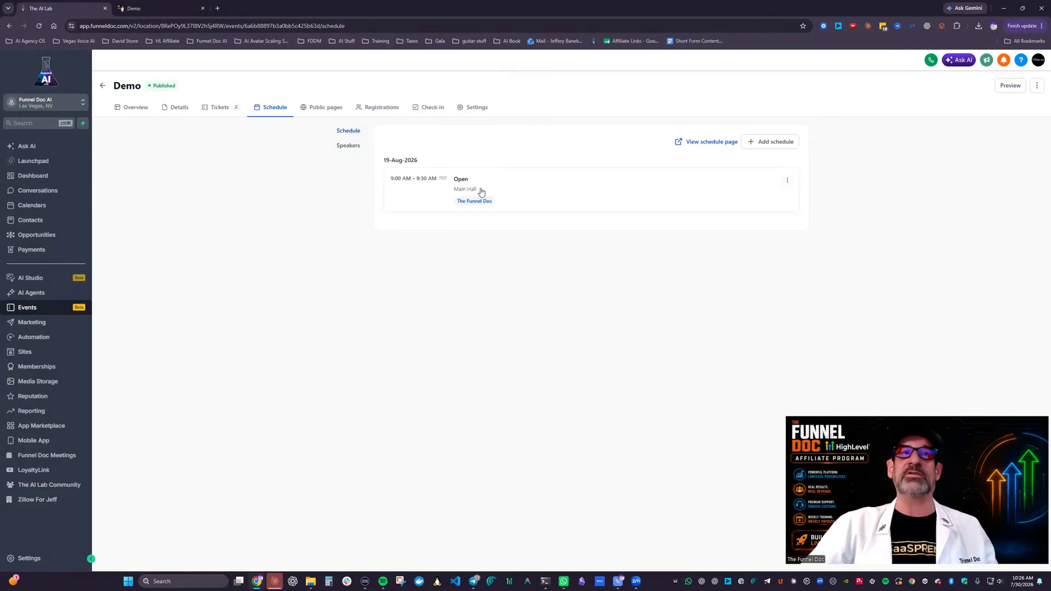
click(322, 107)
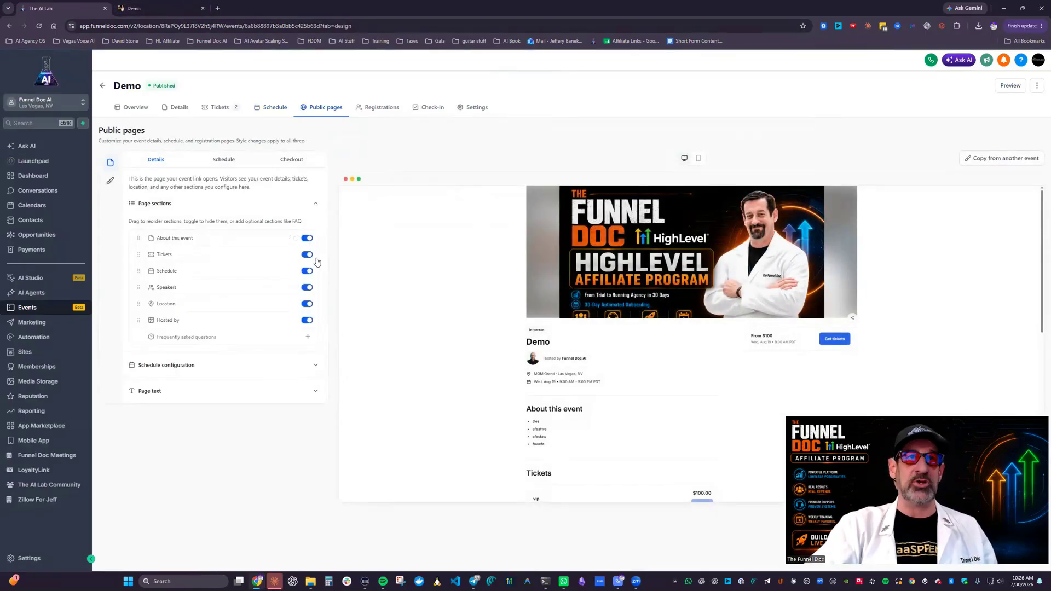
click(225, 160)
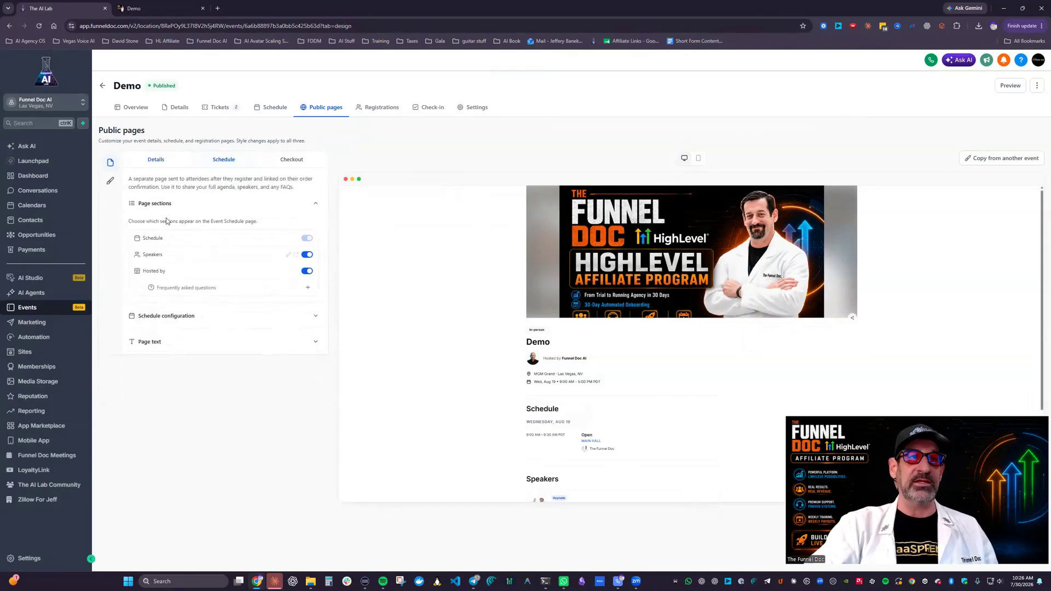
Step: Examine the schedule page's configuration and text settings, and the checkout page's form fields, terms and conditions, and page text
click(173, 323)
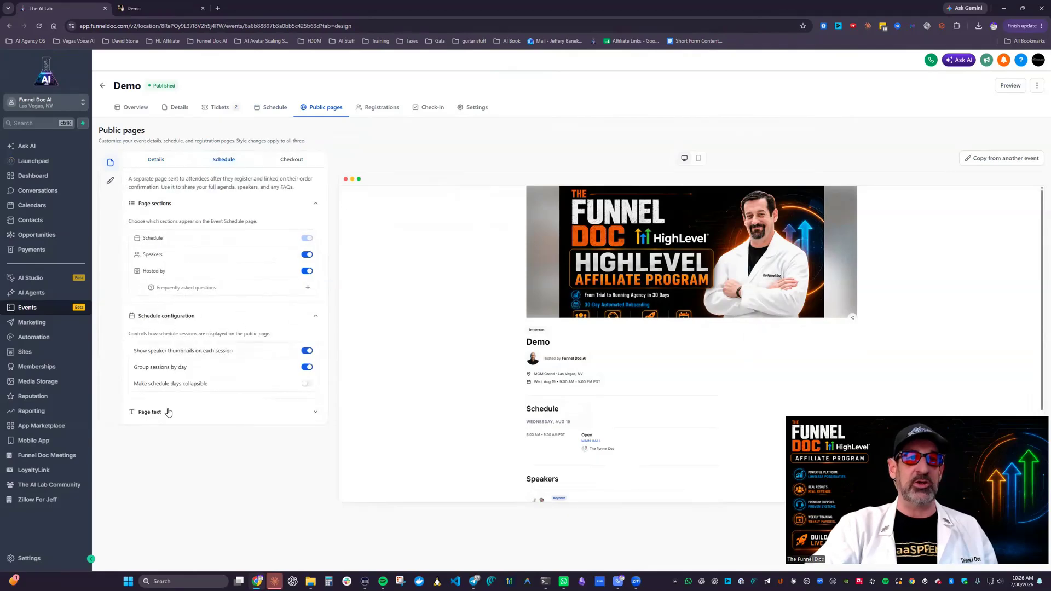
click(261, 413)
click(293, 160)
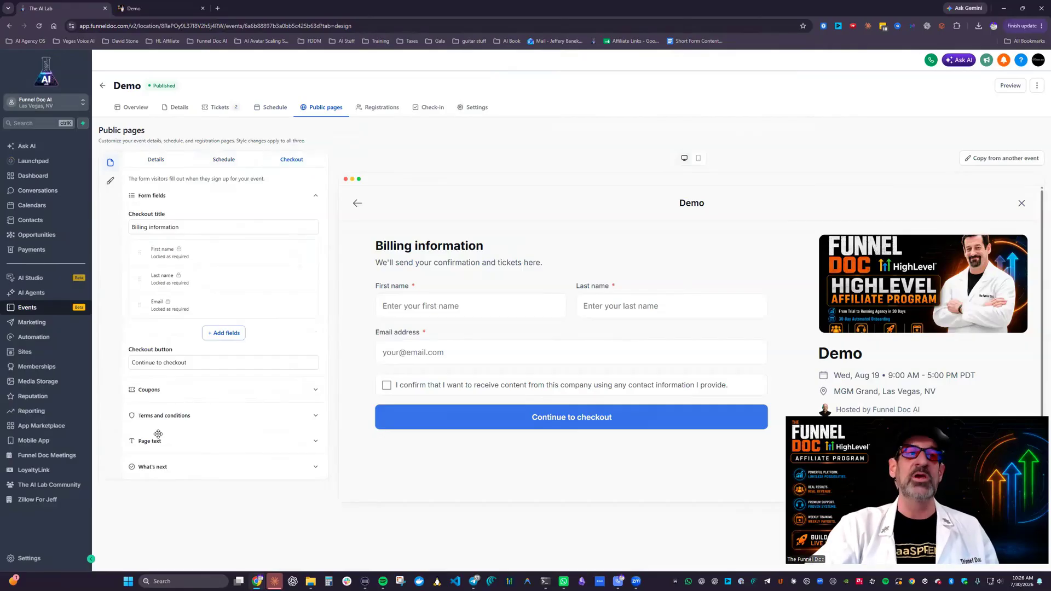
click(176, 419)
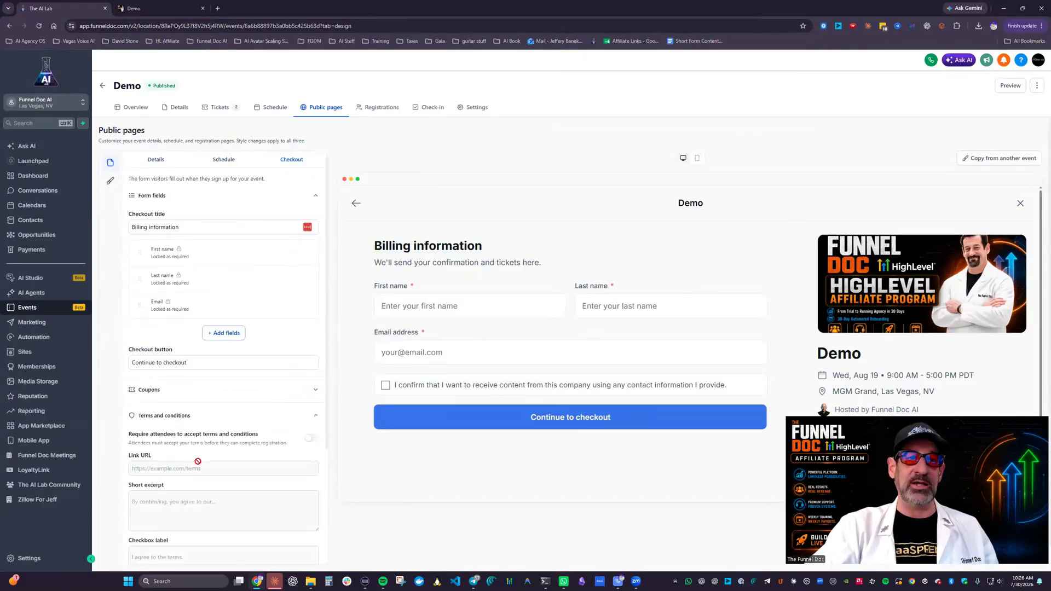
click(178, 419)
click(160, 441)
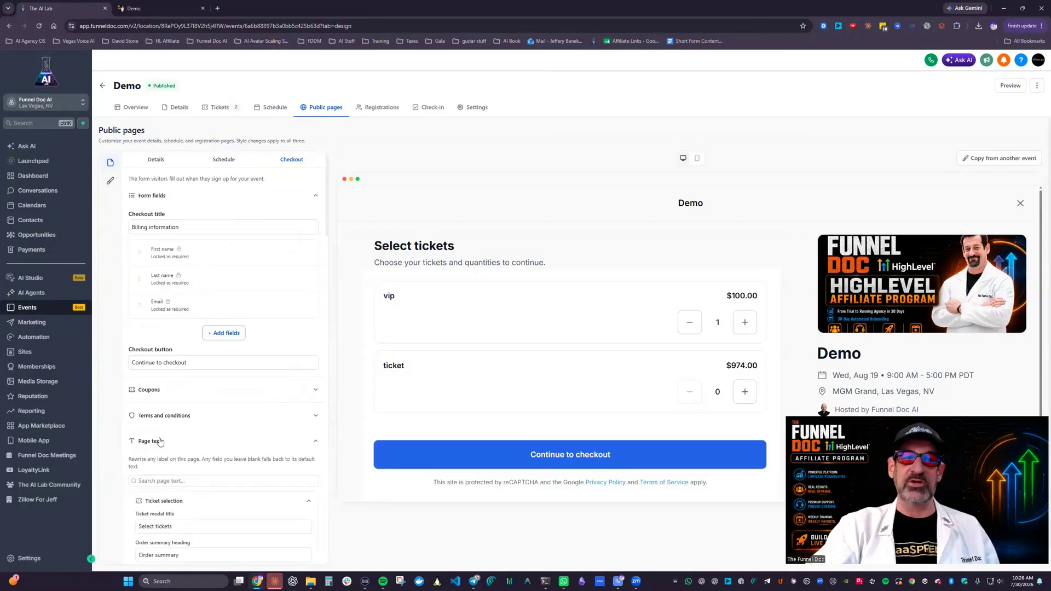
click(160, 444)
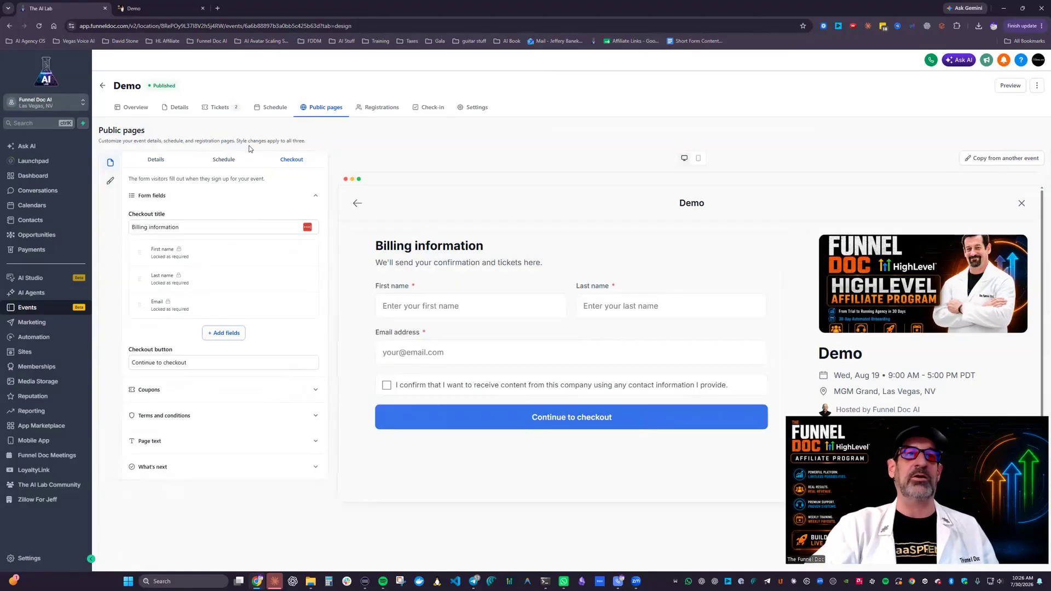
Step: Review the public page style settings for color, layout and density, and compare the desktop and mobile previews
click(156, 160)
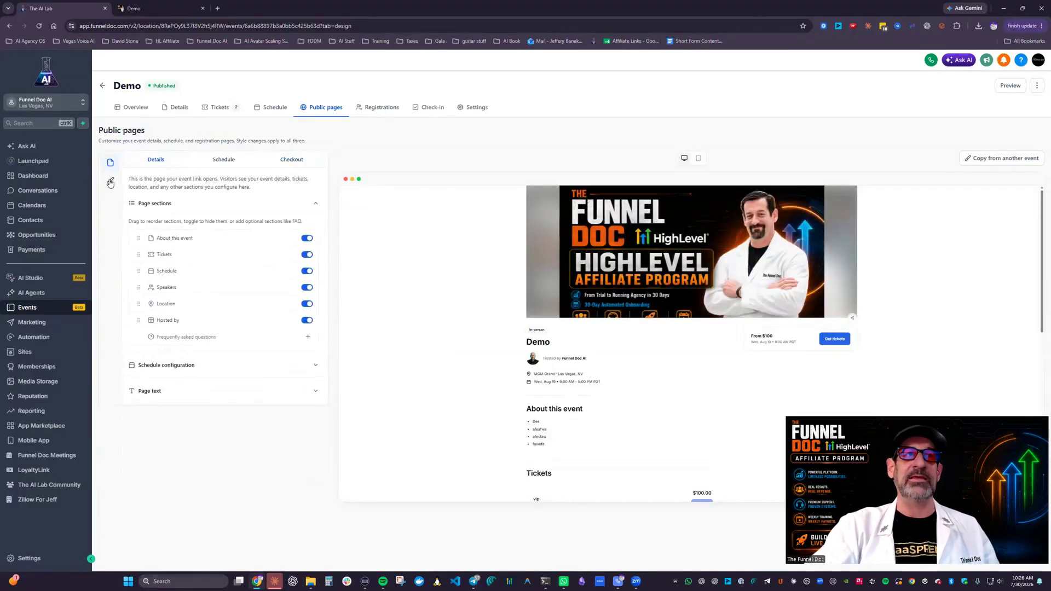
click(110, 180)
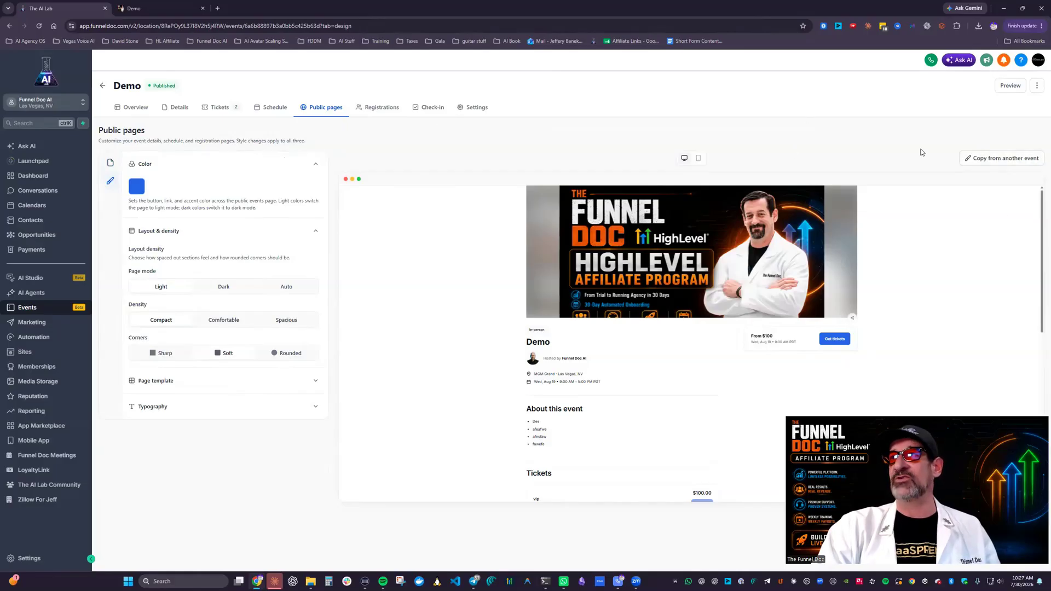
click(699, 158)
click(684, 159)
click(698, 159)
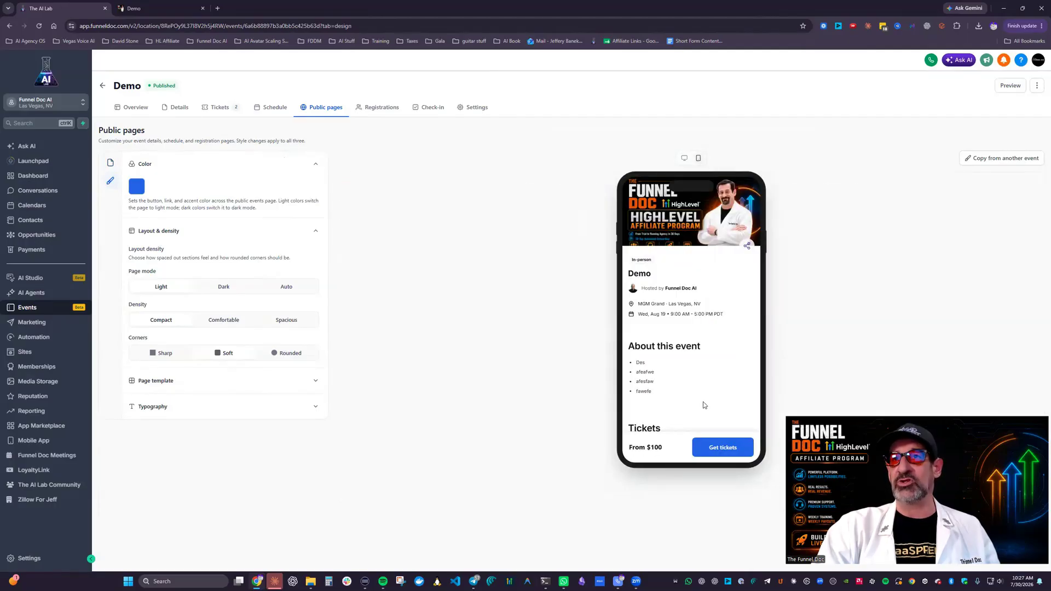
Step: Check the Demo event's registrations, and inspect the test free live event's registration details and available attendee actions
click(383, 108)
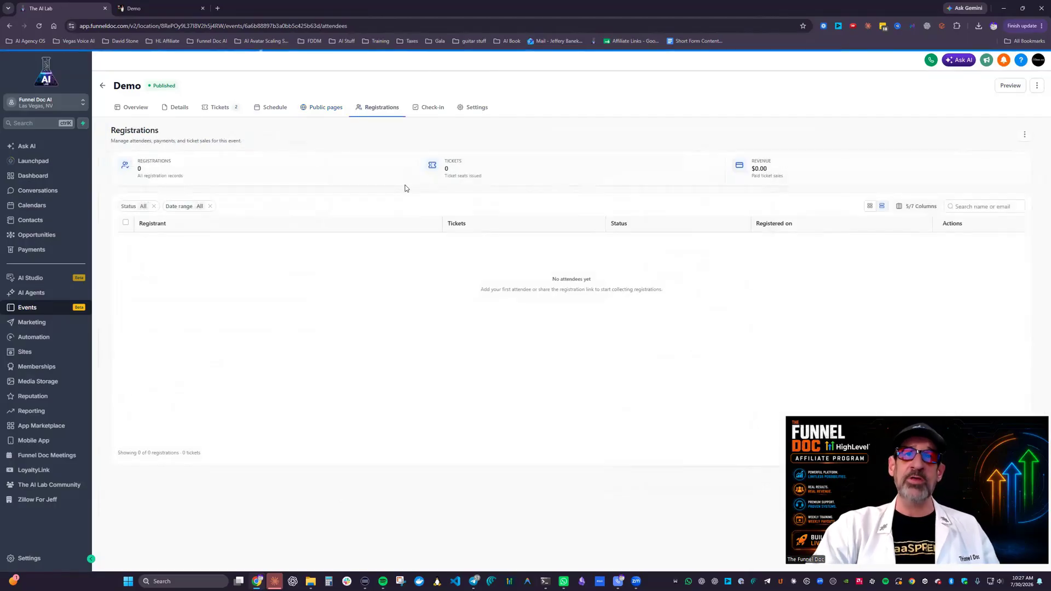
click(103, 86)
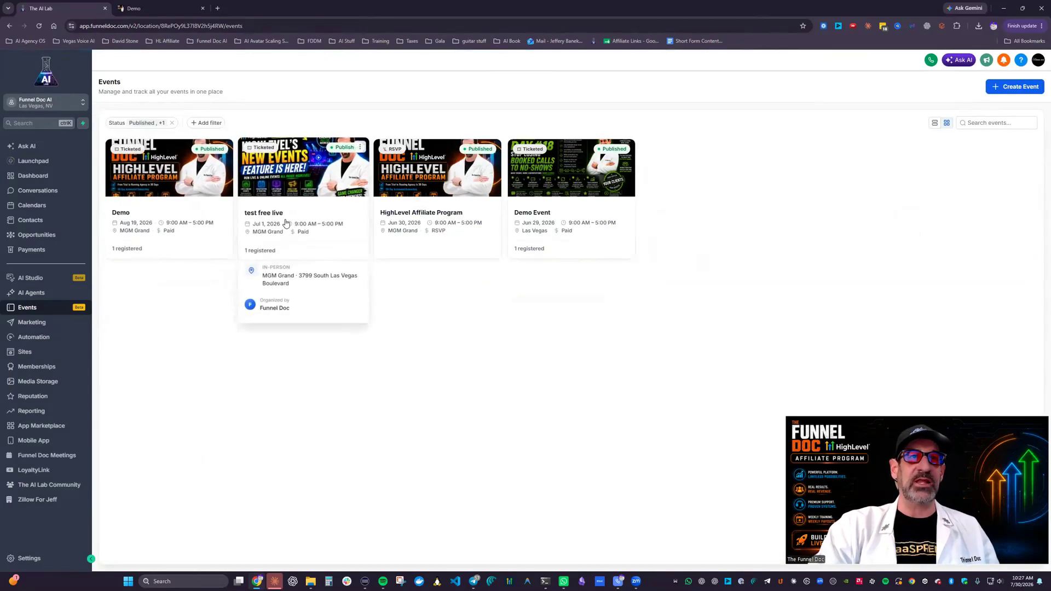
click(285, 223)
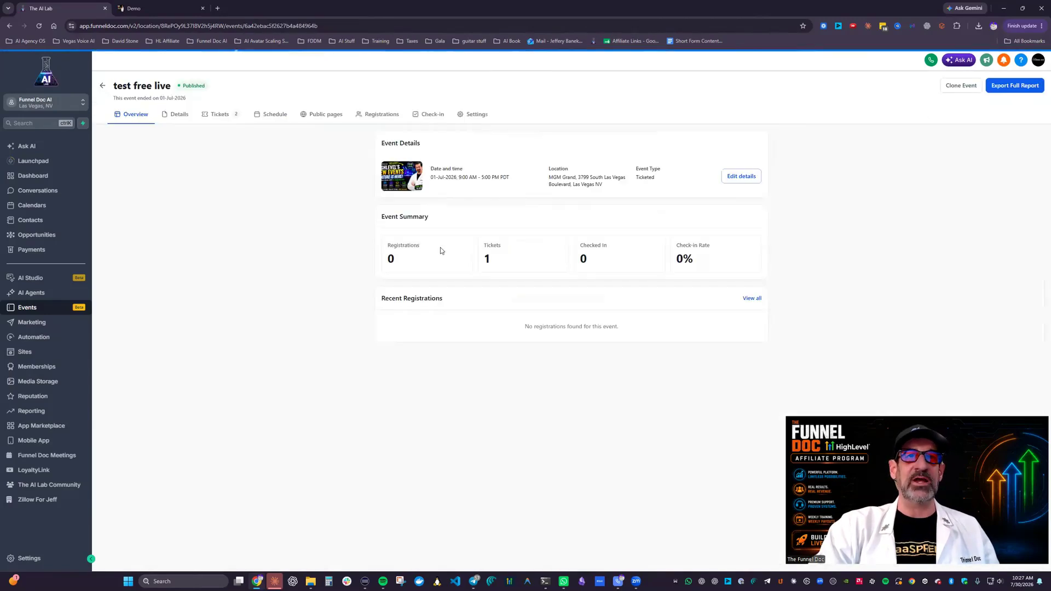
click(382, 118)
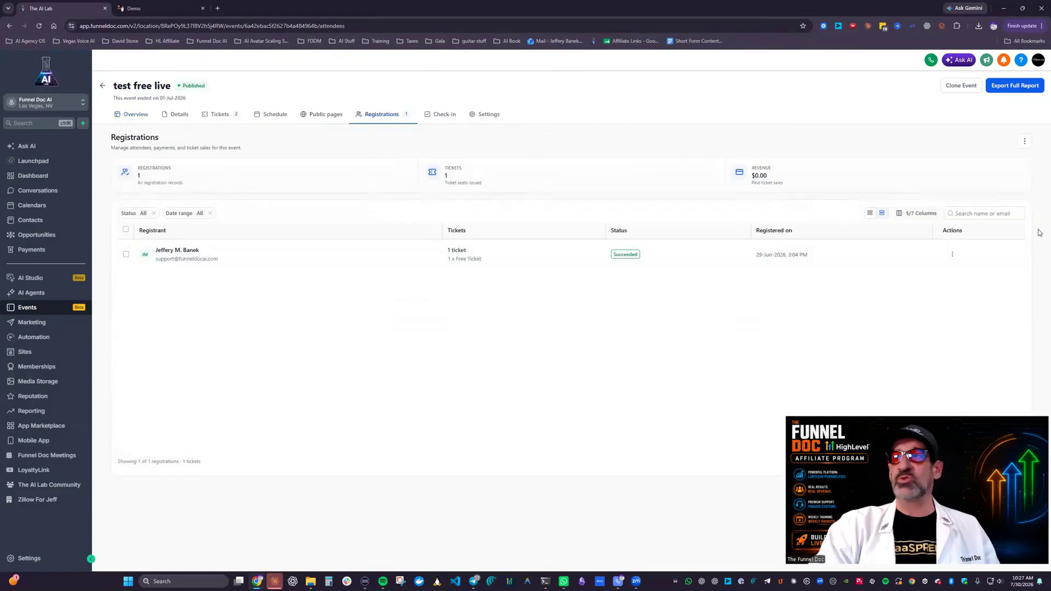
click(178, 245)
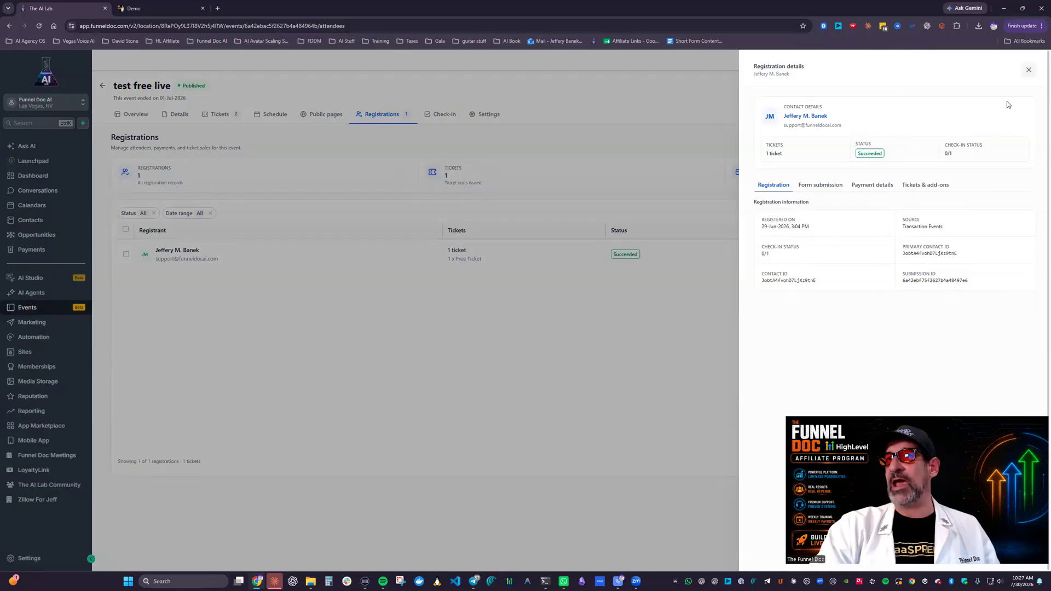
click(1027, 73)
click(952, 254)
mouse_move(936, 289)
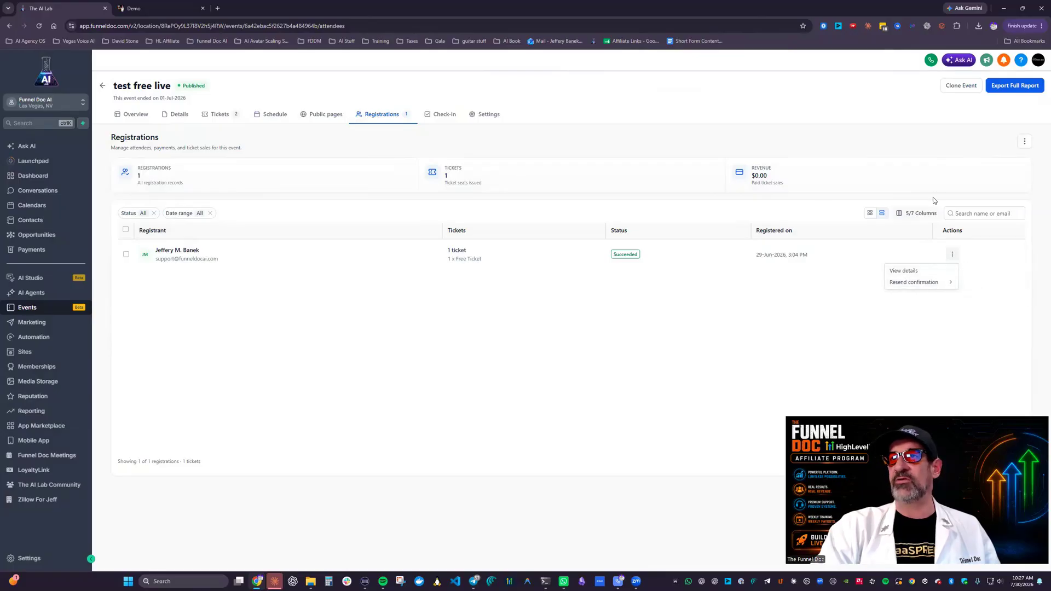
Step: Look over the check-in dashboard and the registration settings, including the payment statuses allowed for check-in
click(442, 114)
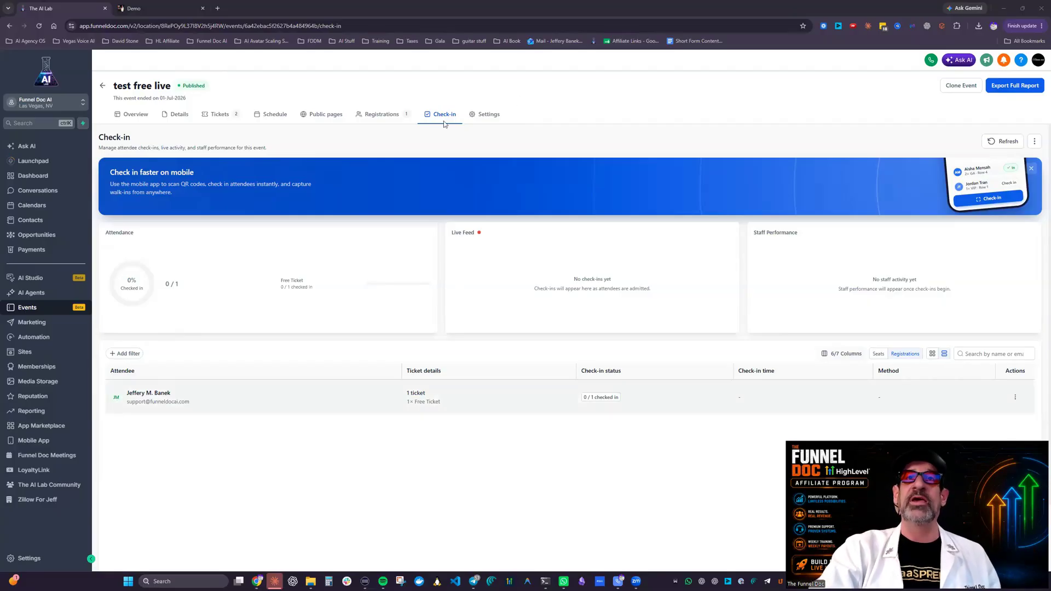
click(487, 114)
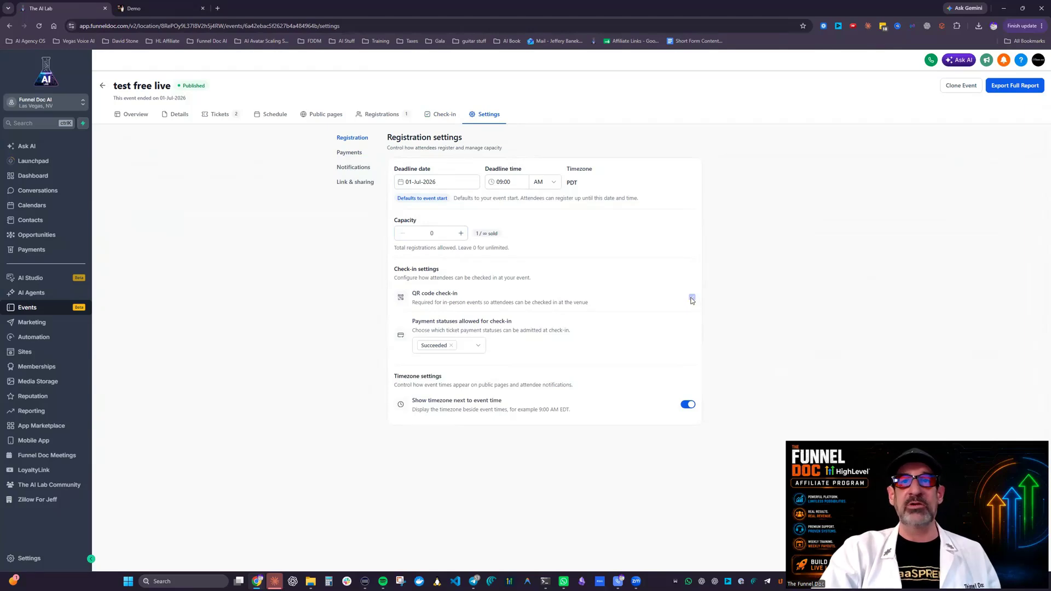
drag(465, 346, 468, 375)
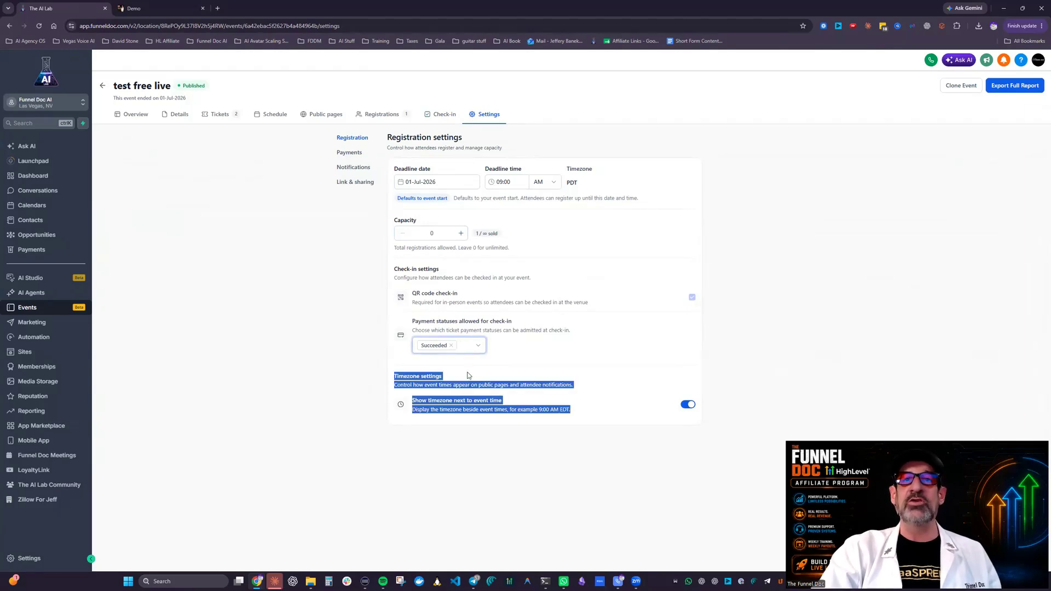
click(477, 349)
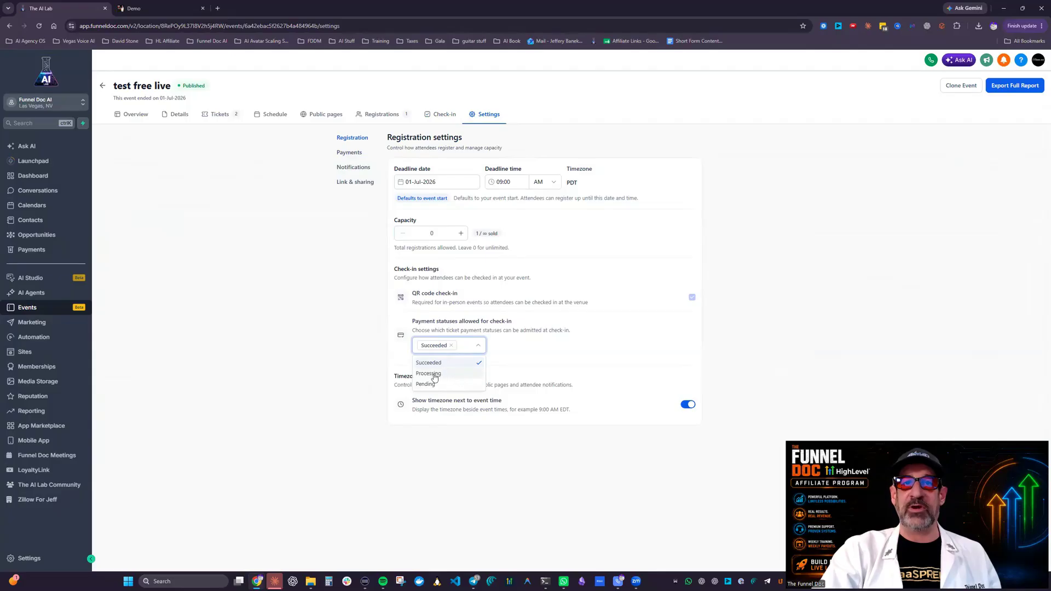
click(578, 350)
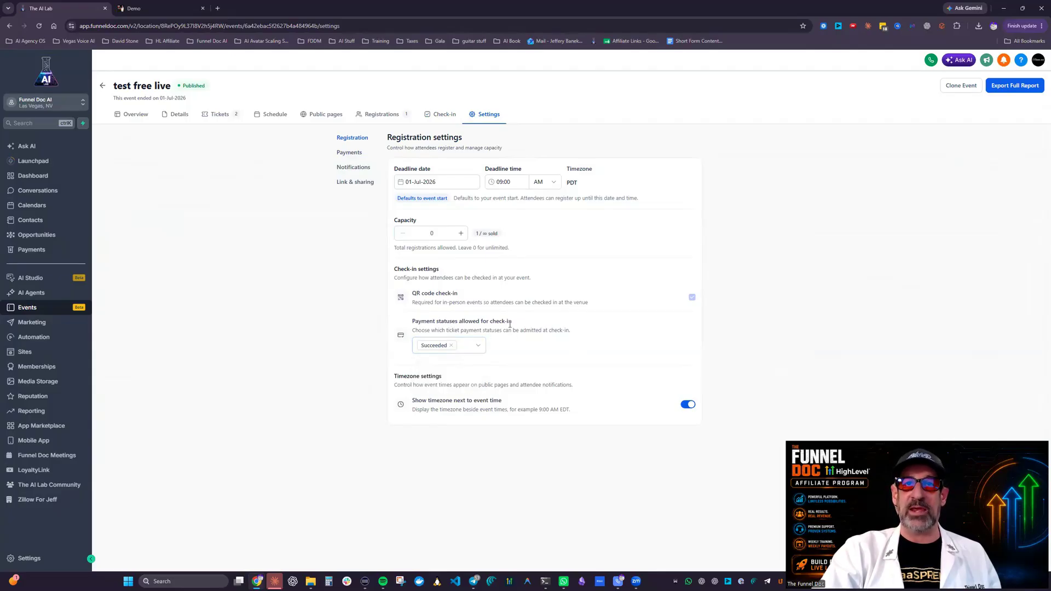
click(469, 345)
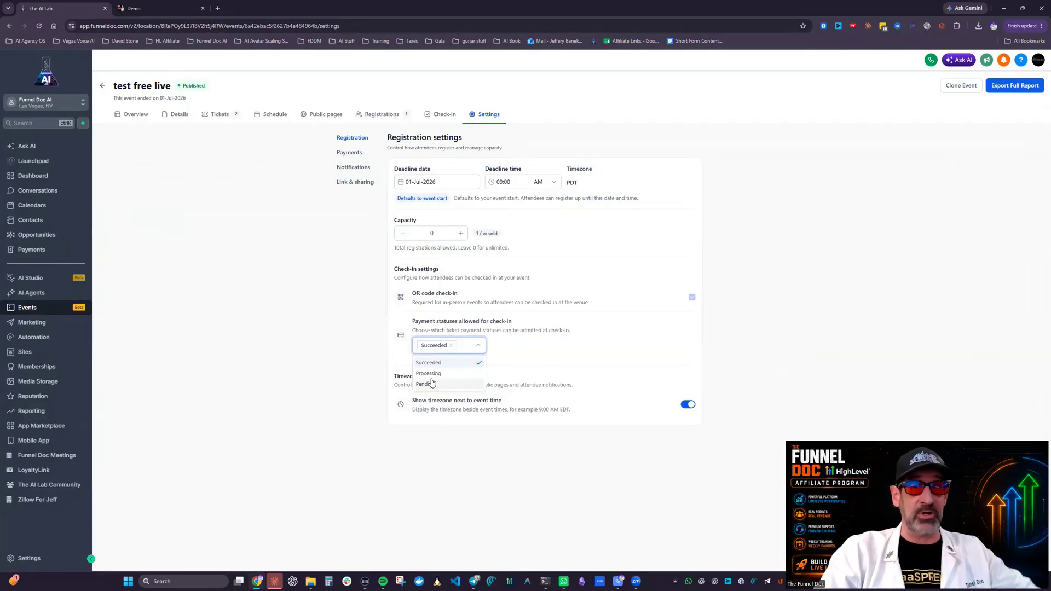
click(527, 360)
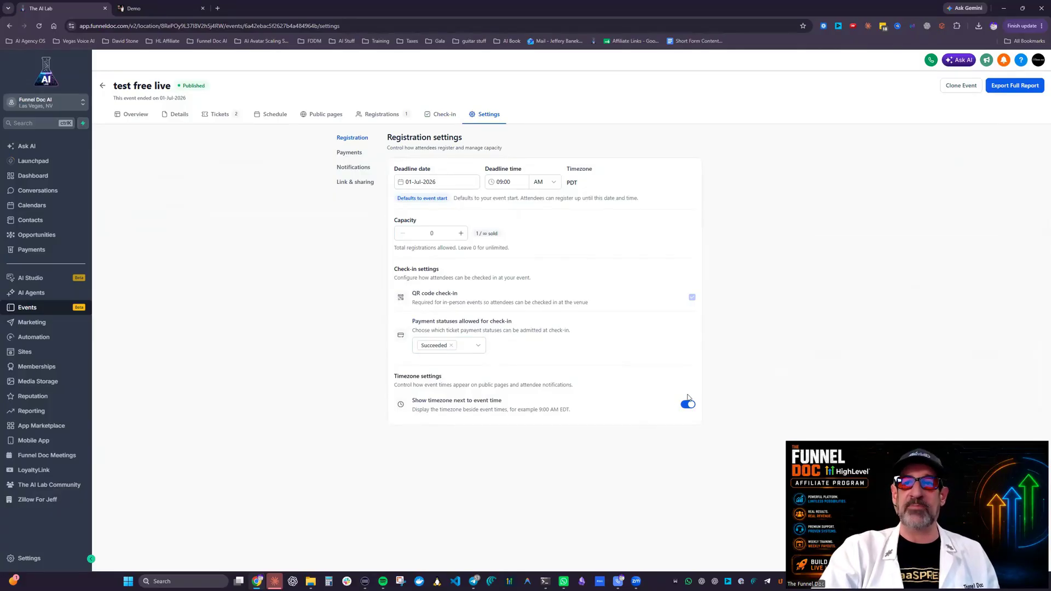
Step: Review the event's payment settings and its organizer and attendee journey notification settings
click(348, 152)
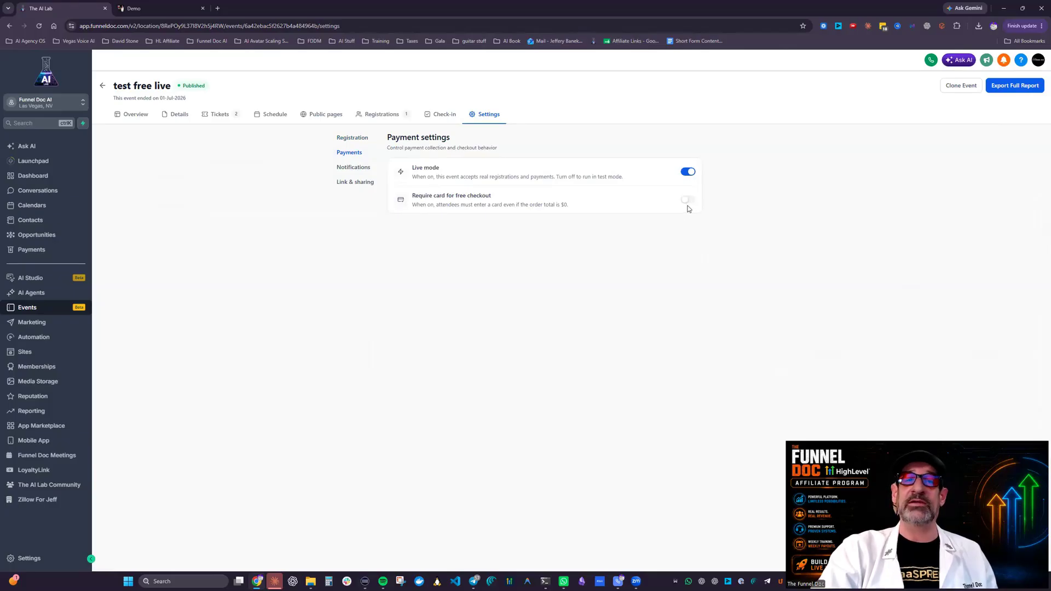
click(350, 166)
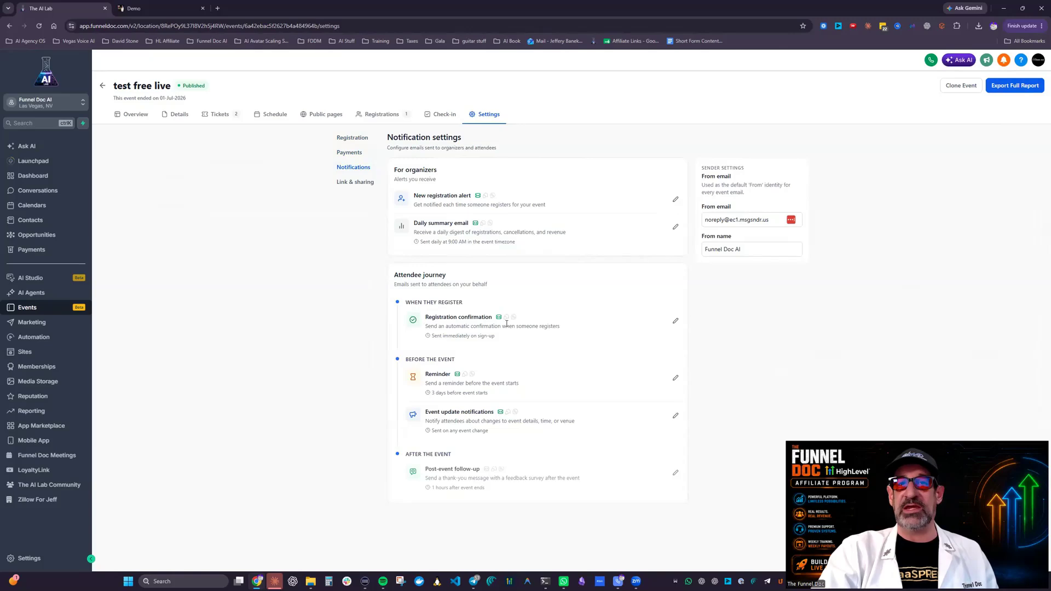
drag(401, 271, 519, 292)
click(461, 285)
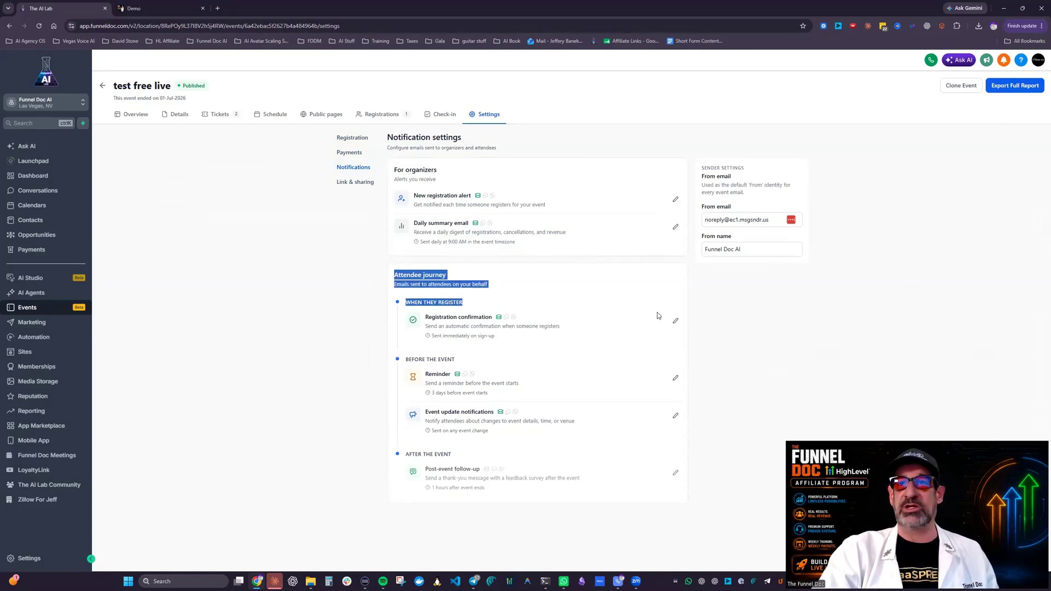
Step: Read through the registration confirmation email template and return to the notification settings
click(674, 322)
scroll(416, 493, down, 2)
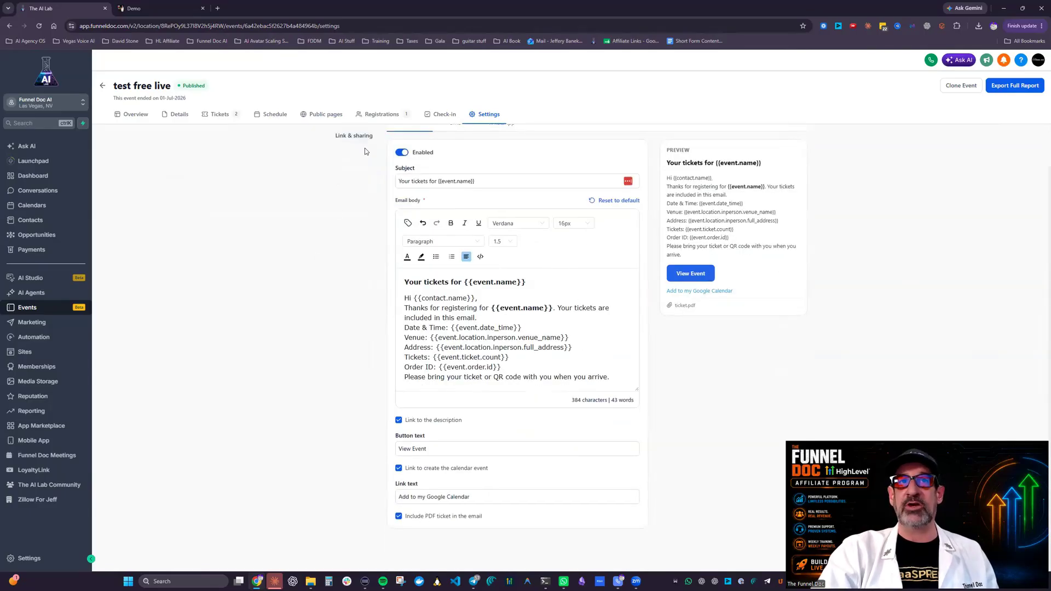
scroll(383, 164, up, 1)
click(403, 138)
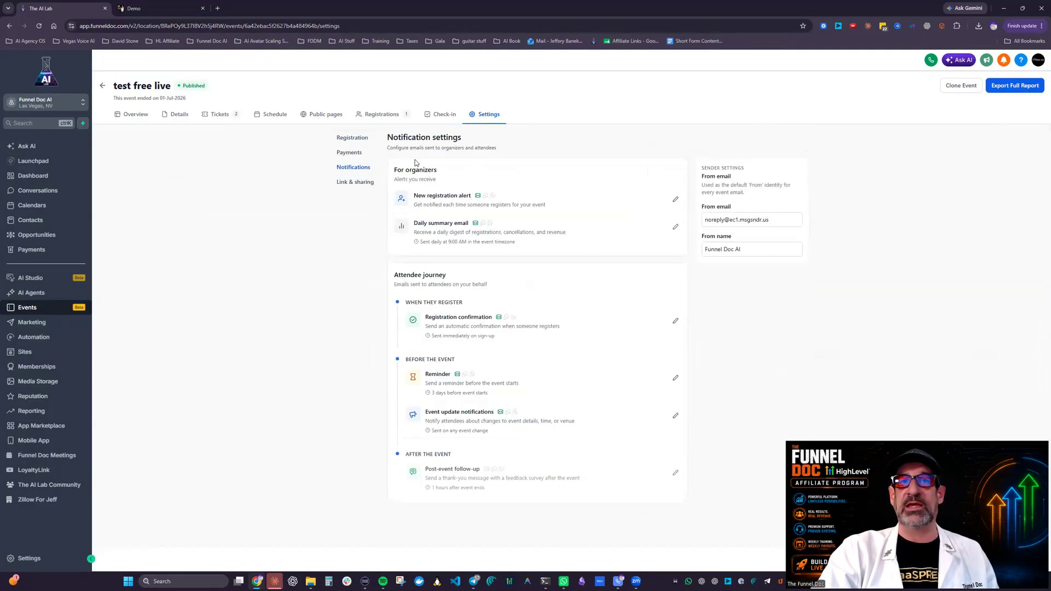
Step: Enable the SMS channel for the registration confirmation after checking its WhatsApp option, and return to the notification settings
click(676, 322)
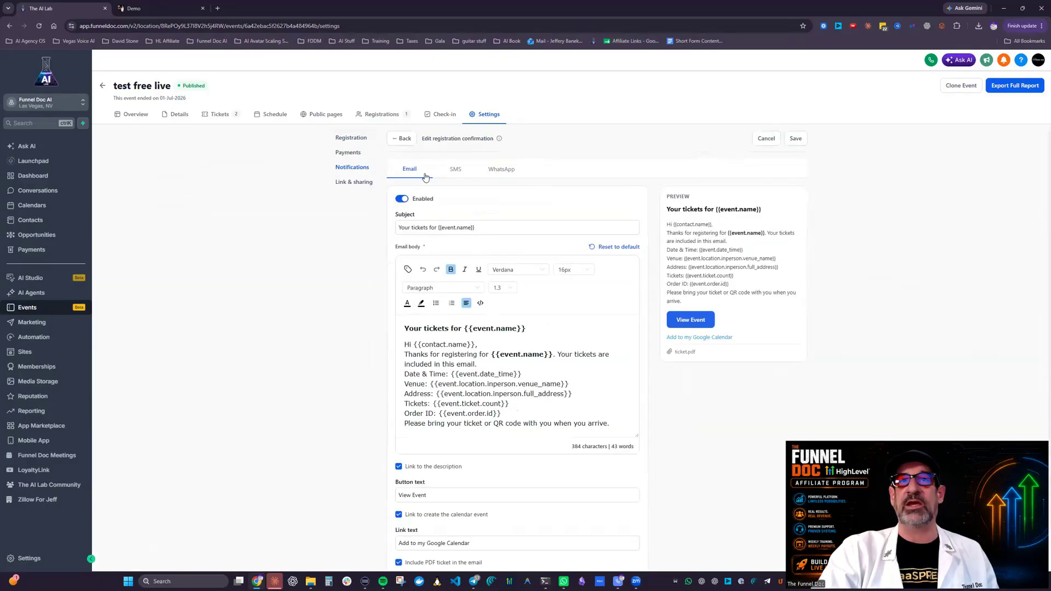
click(458, 169)
click(504, 170)
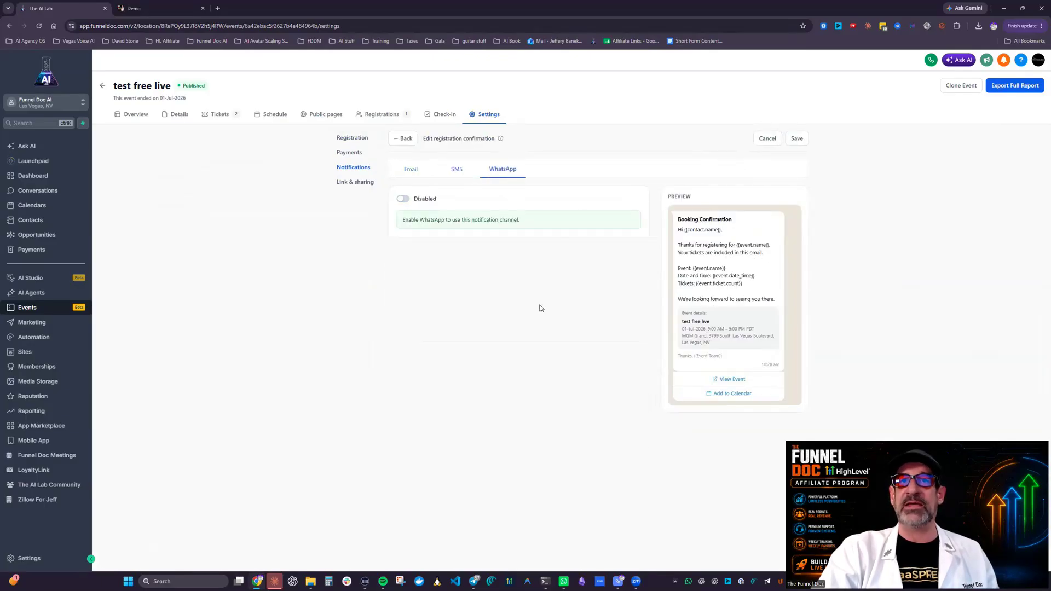
click(463, 169)
click(424, 200)
click(410, 169)
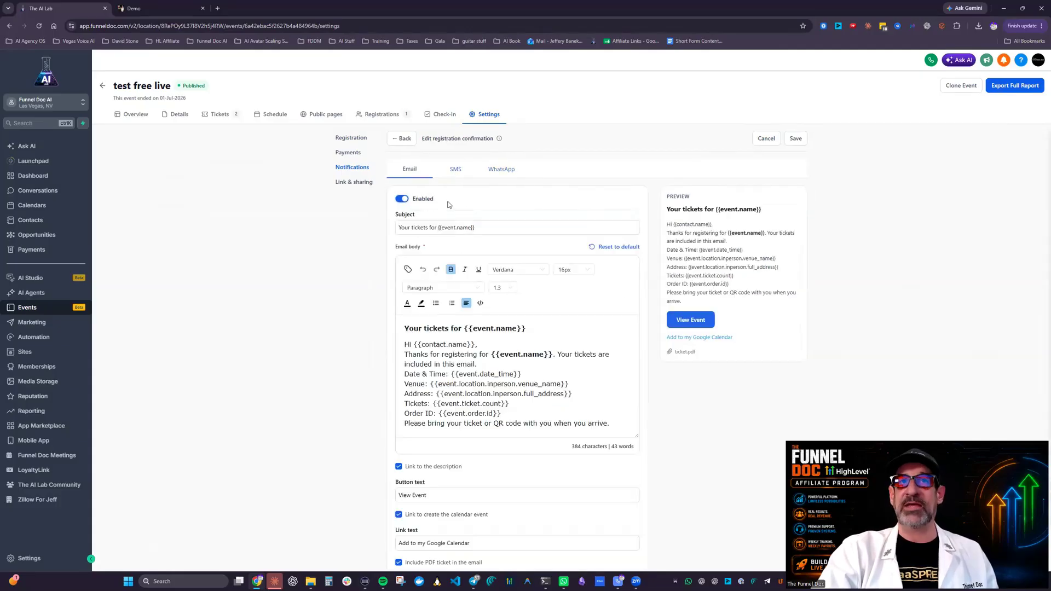
click(401, 139)
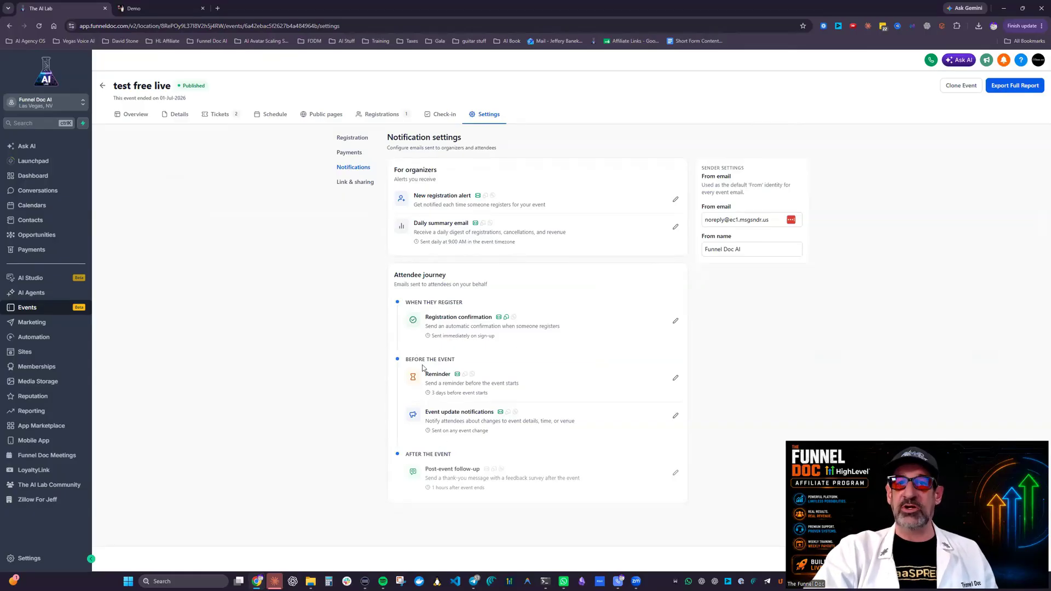
Step: Examine the reminder and post-event follow-up timing, and the reminder email's trigger, subject, body and link options
drag(430, 393, 496, 397)
drag(418, 489, 488, 494)
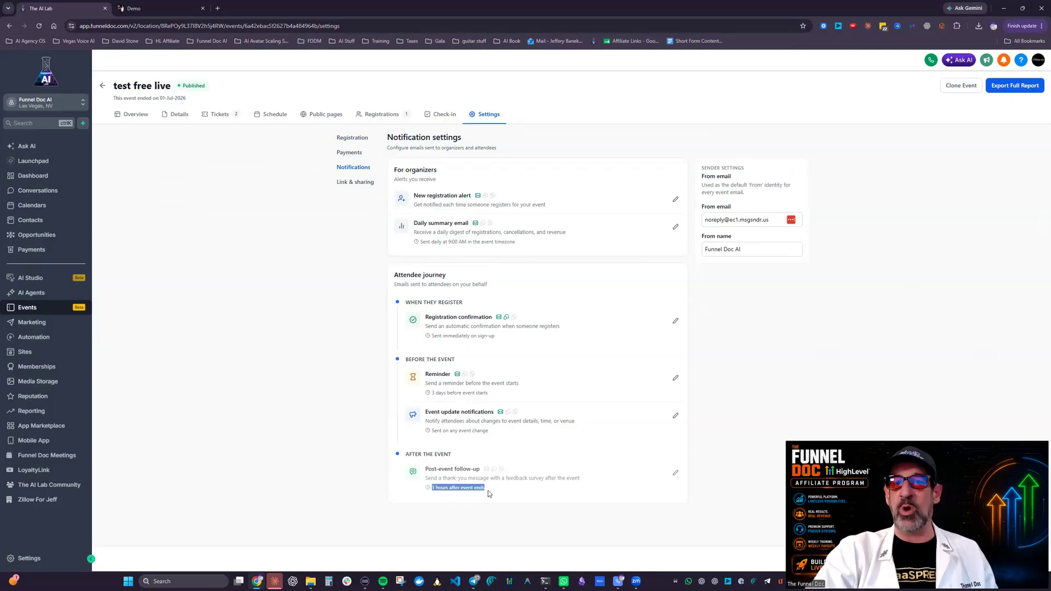
click(675, 379)
scroll(636, 292, down, 2)
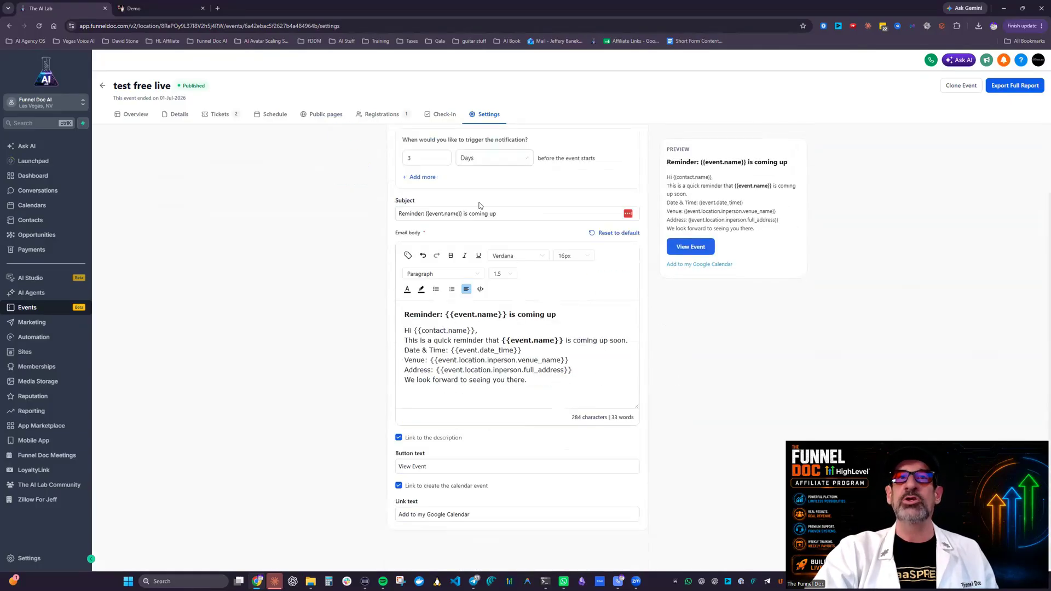
scroll(479, 205, up, 2)
scroll(625, 267, down, 2)
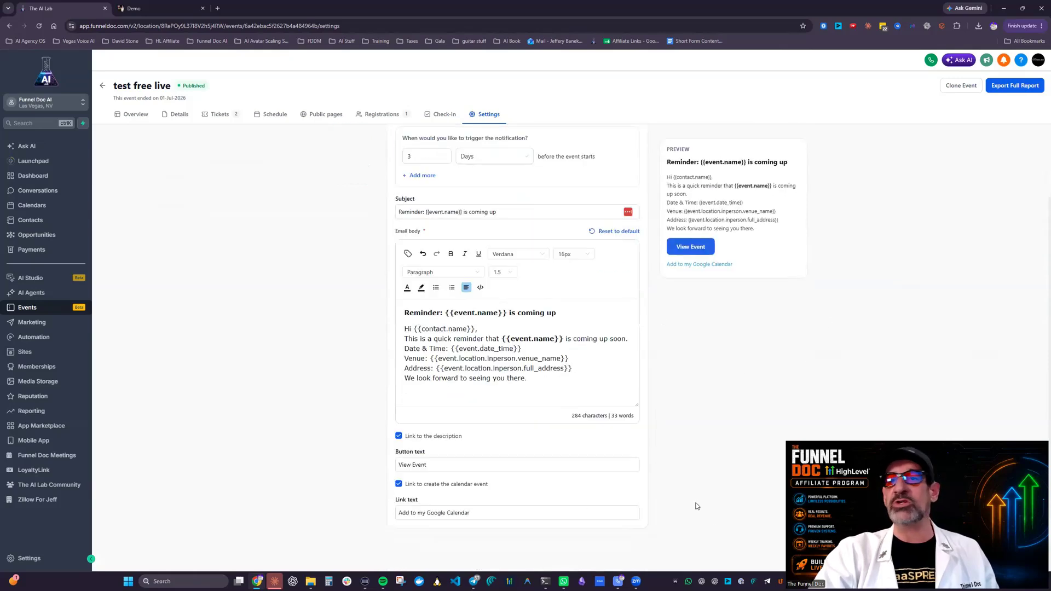
scroll(525, 164, up, 2)
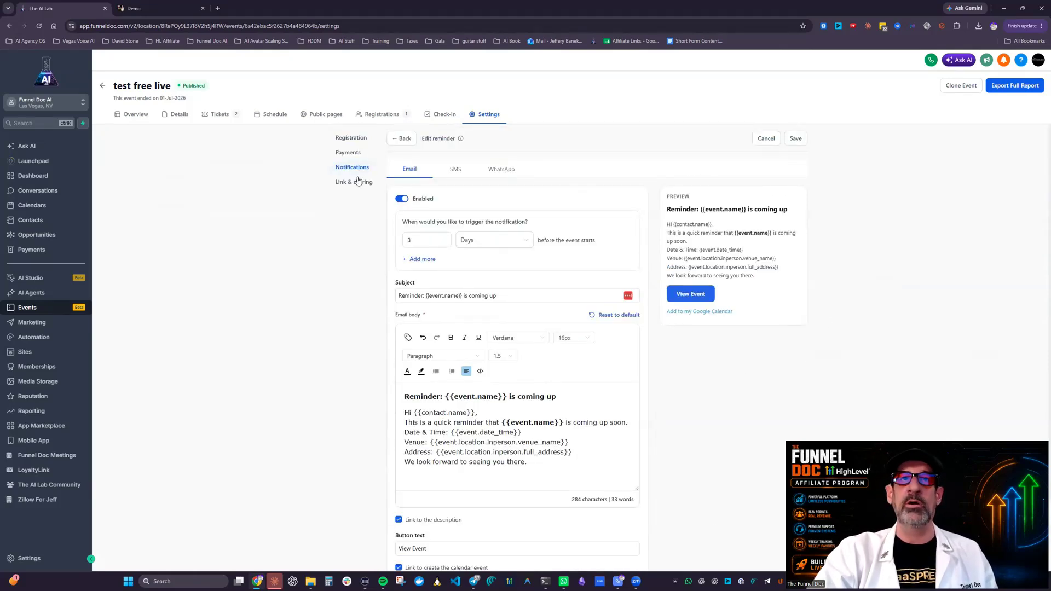
scroll(436, 446, down, 2)
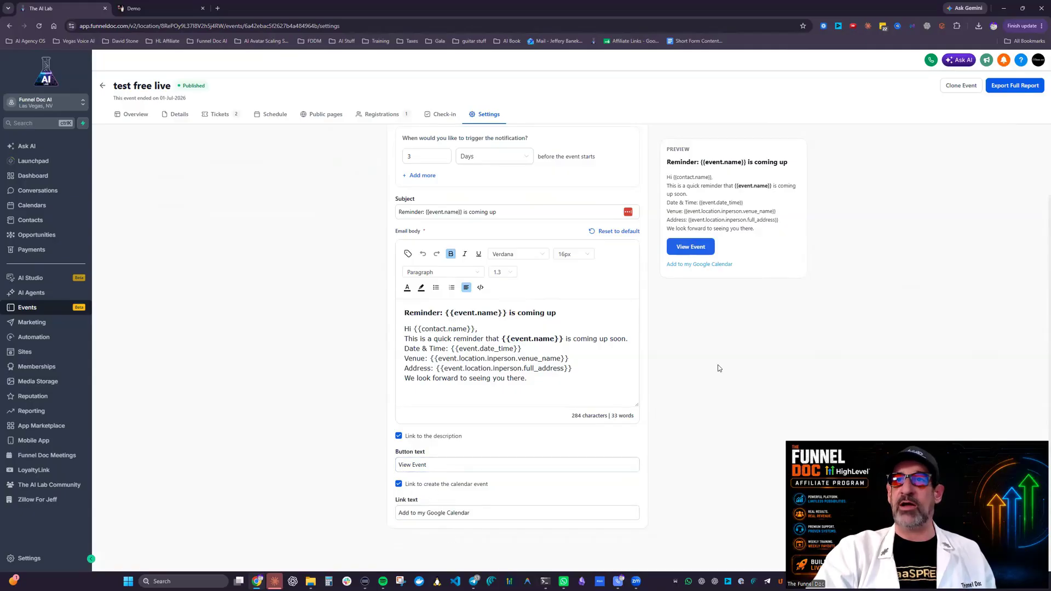
Step: Check the reminder's SMS and WhatsApp channel options and return to the notification settings
scroll(718, 368, up, 2)
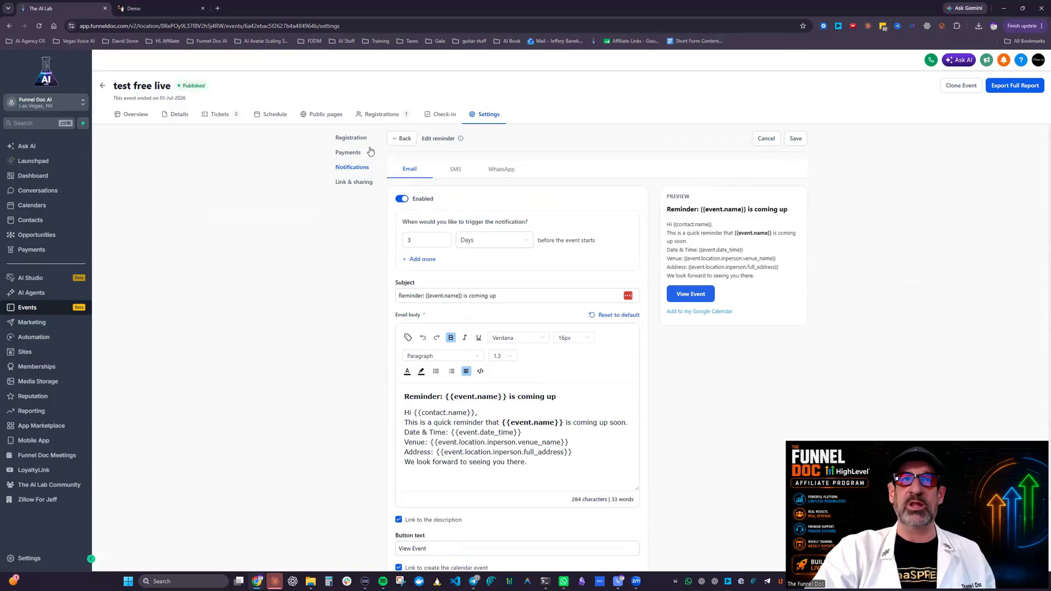
click(458, 169)
click(496, 169)
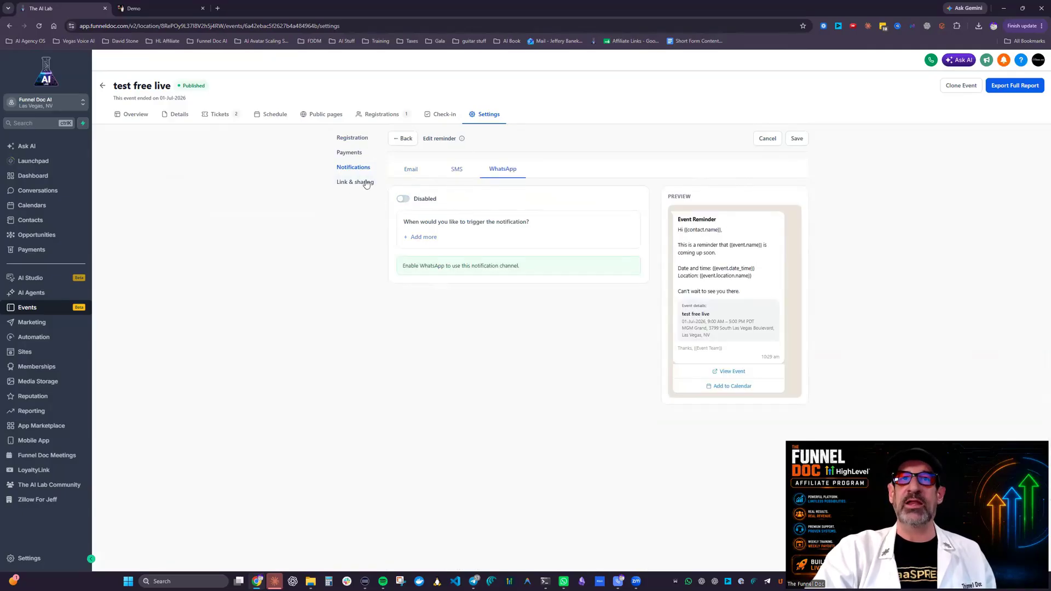
click(406, 139)
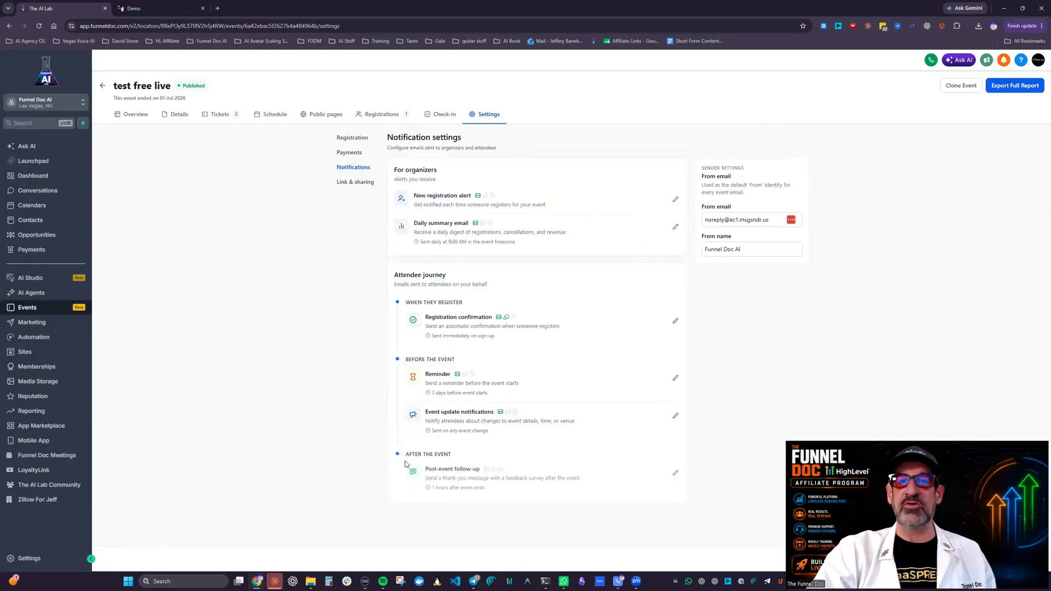
Step: Review the post-event follow-up timing, the event update notification email and the reminder entry in the attendee journey
drag(430, 492, 533, 497)
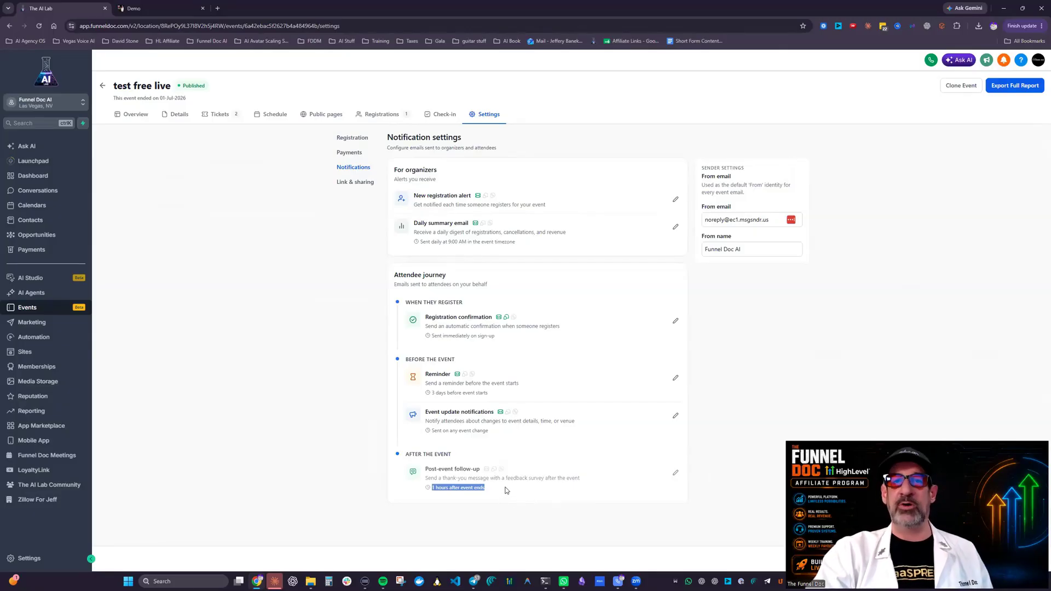
click(675, 415)
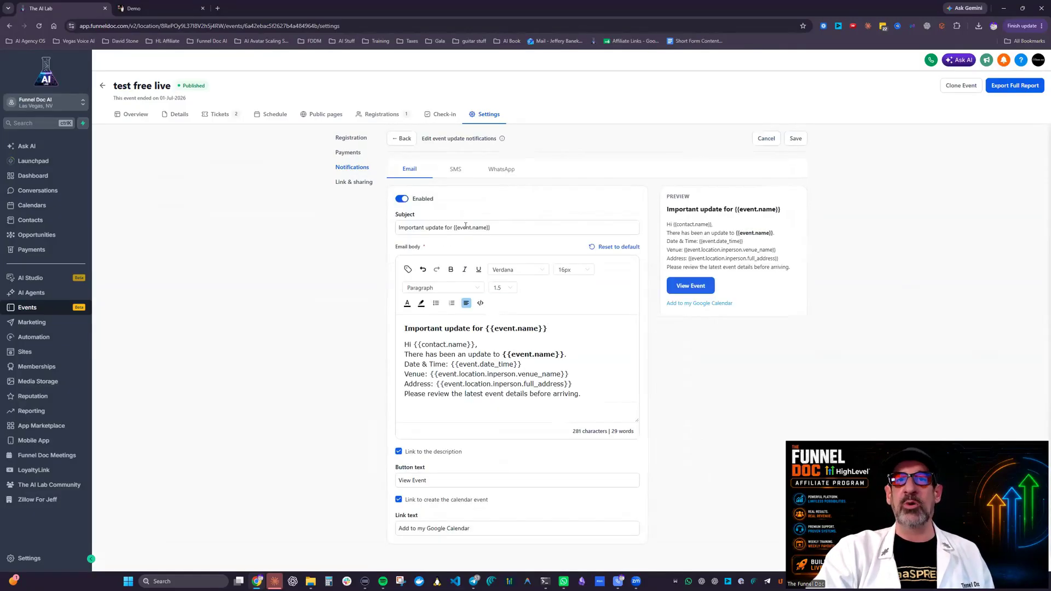
click(403, 139)
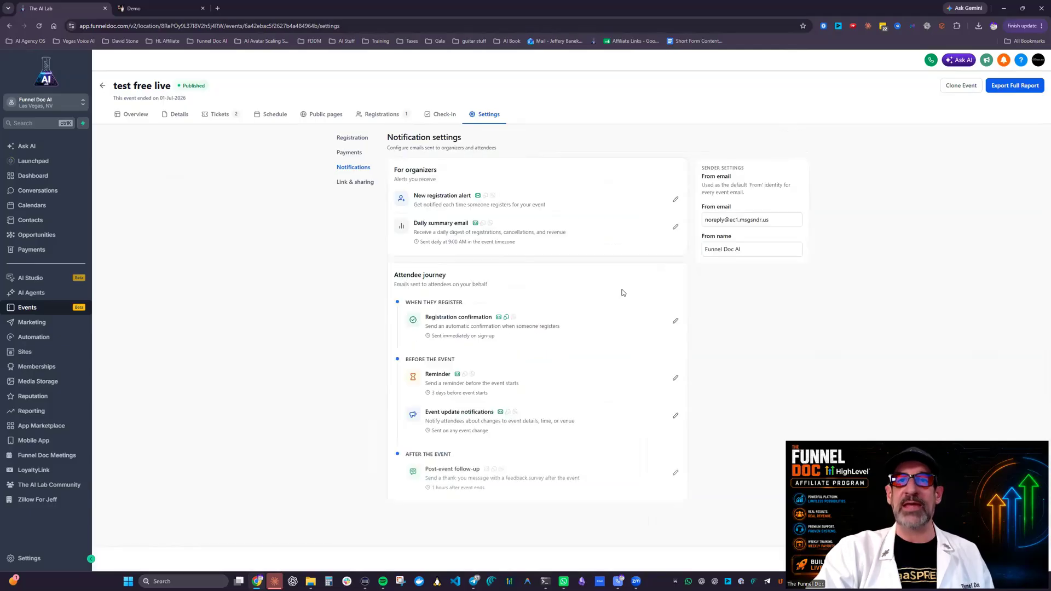
drag(424, 374, 428, 395)
click(500, 404)
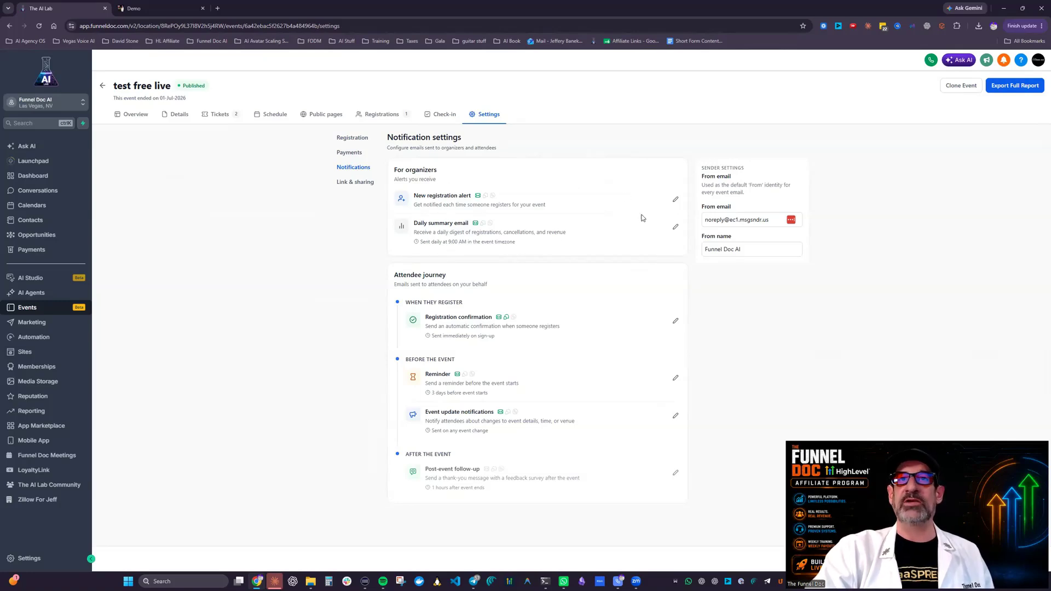
Step: Review the organizer's new registration alert email template and the daily summary email entry
click(675, 200)
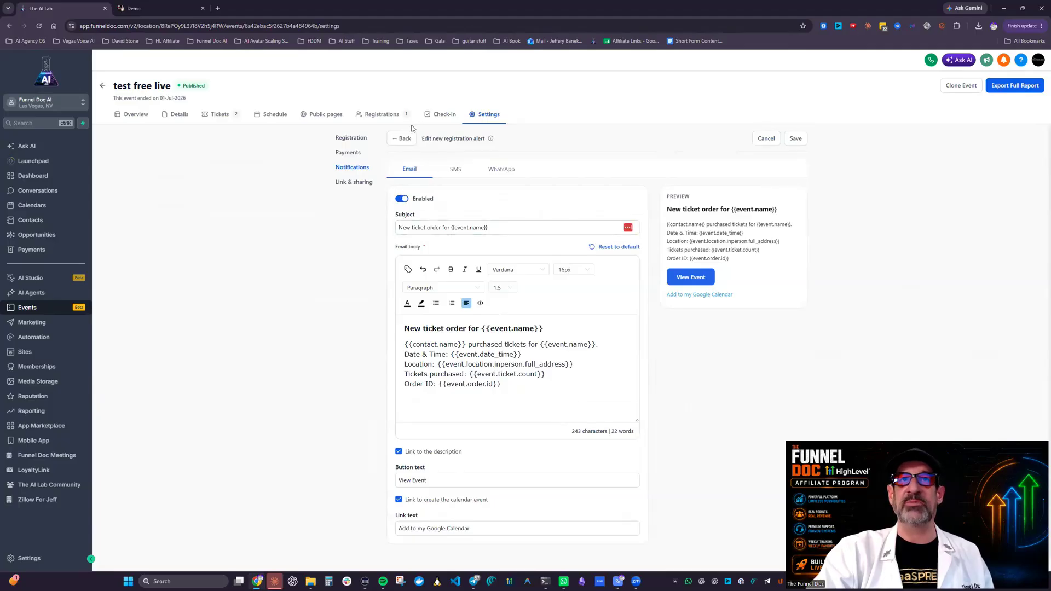
click(401, 138)
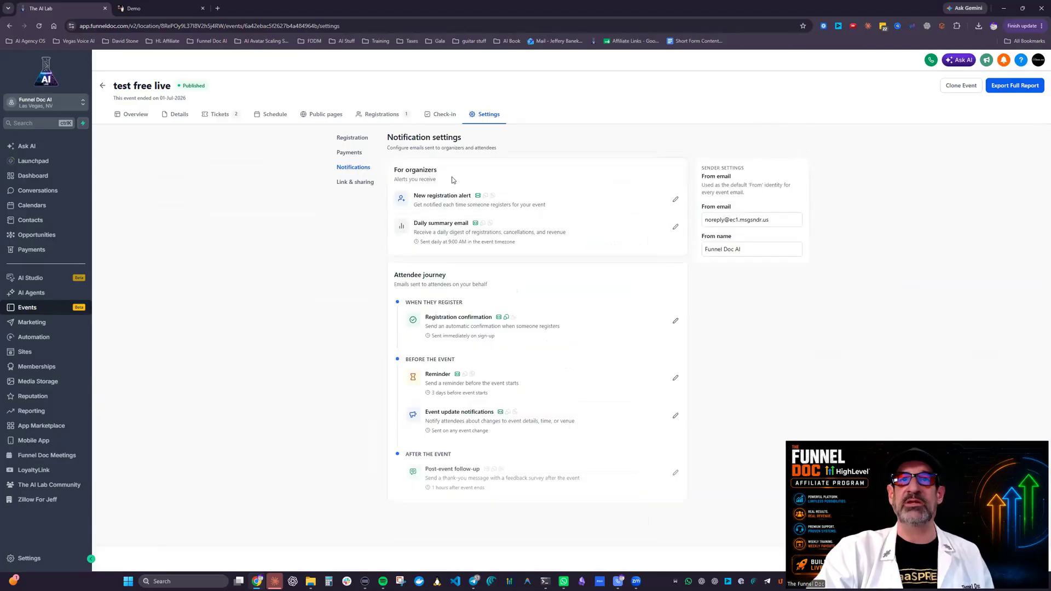
triple_click(421, 195)
drag(414, 223, 469, 223)
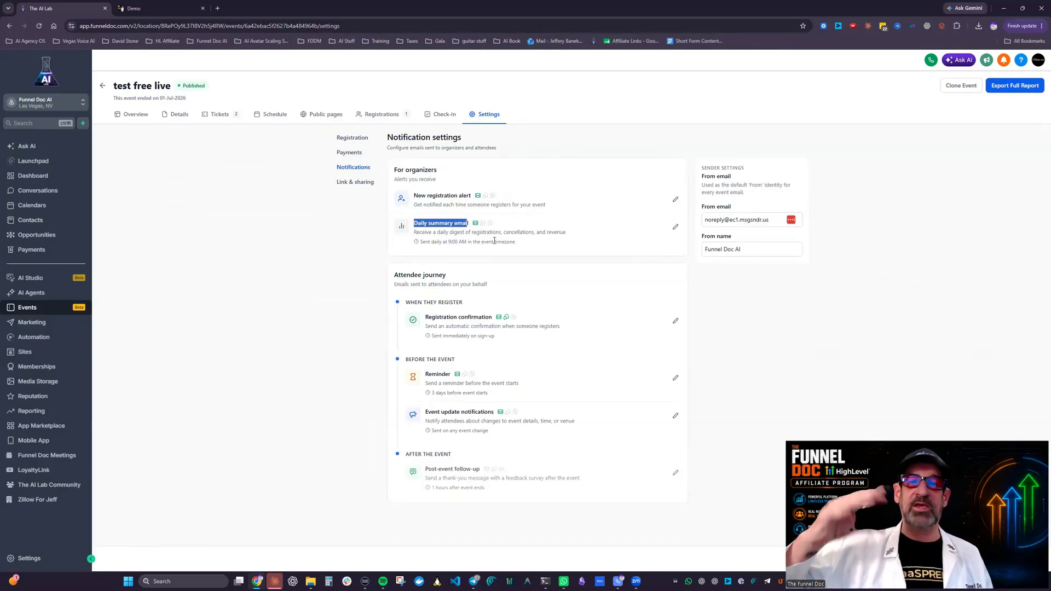
Step: Review the event's URL slug and share image settings, and return to the events list
click(356, 181)
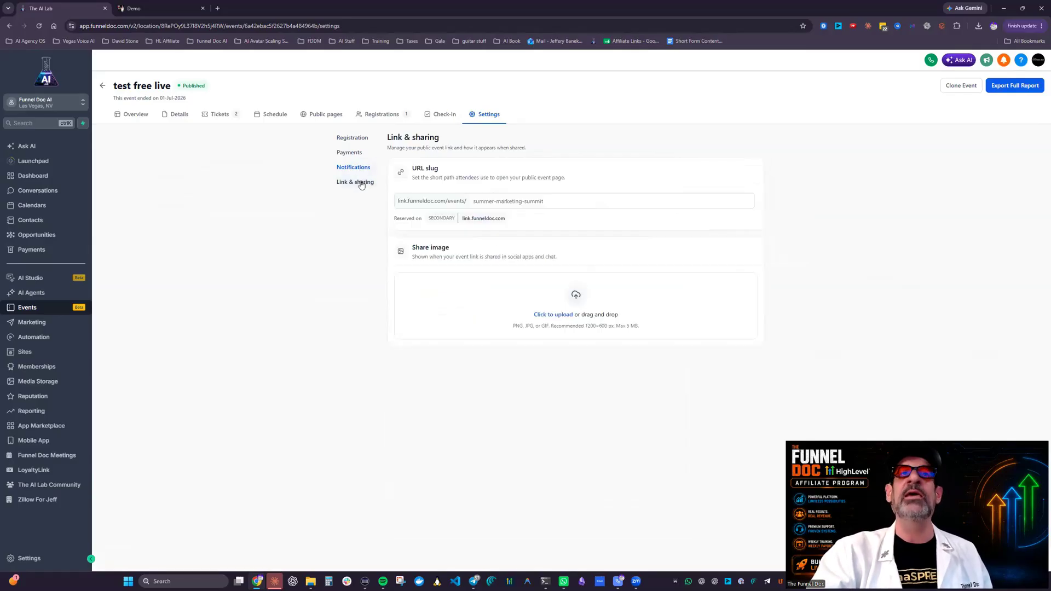
click(601, 333)
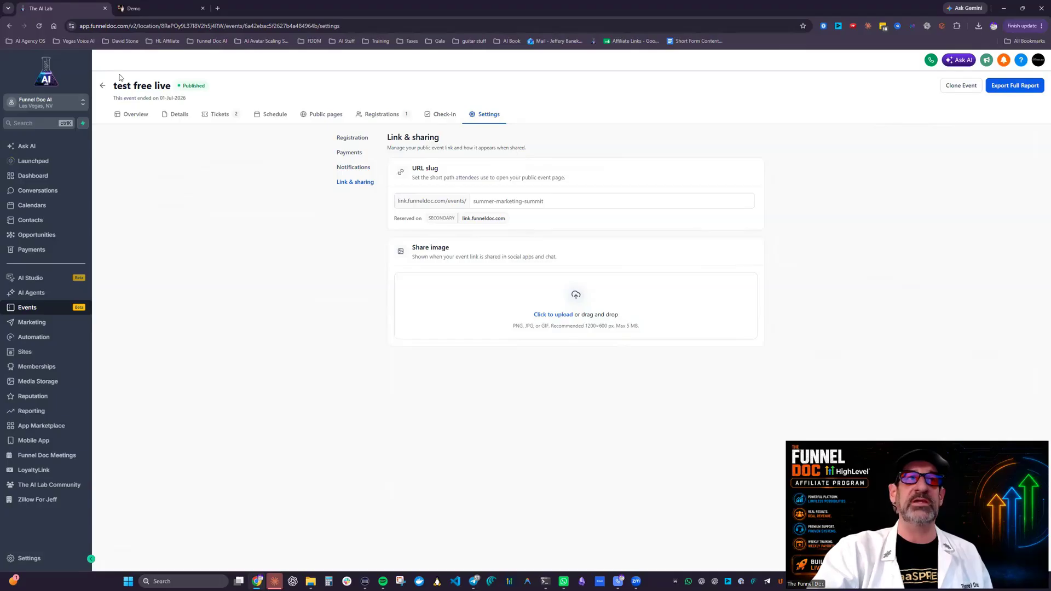
click(102, 86)
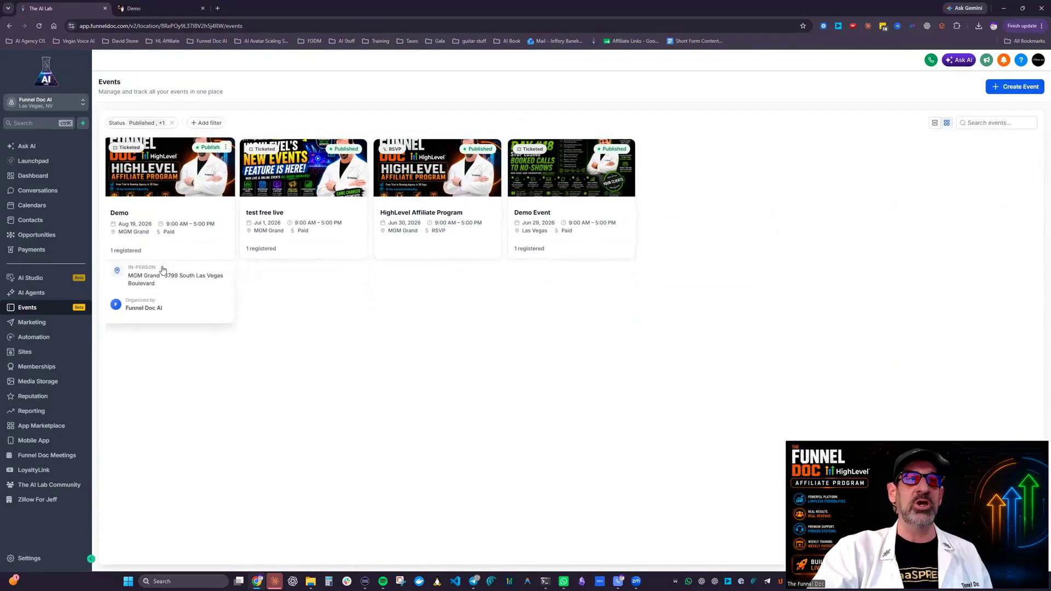
Step: Examine the HighLevel Affiliate Program RSVP event's details and its mobile page preview, and return to the events list
click(465, 305)
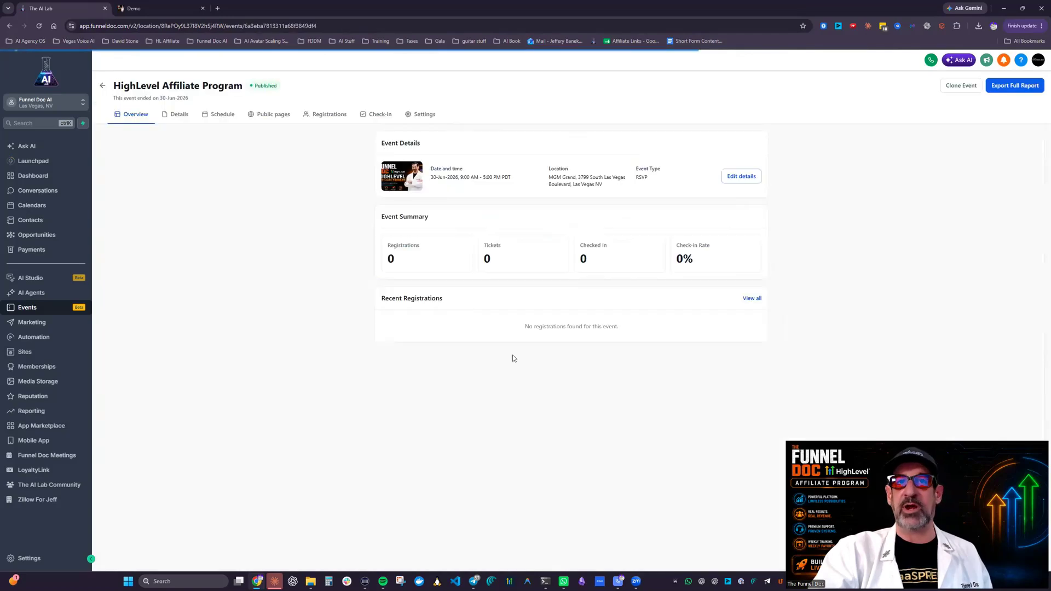
click(741, 176)
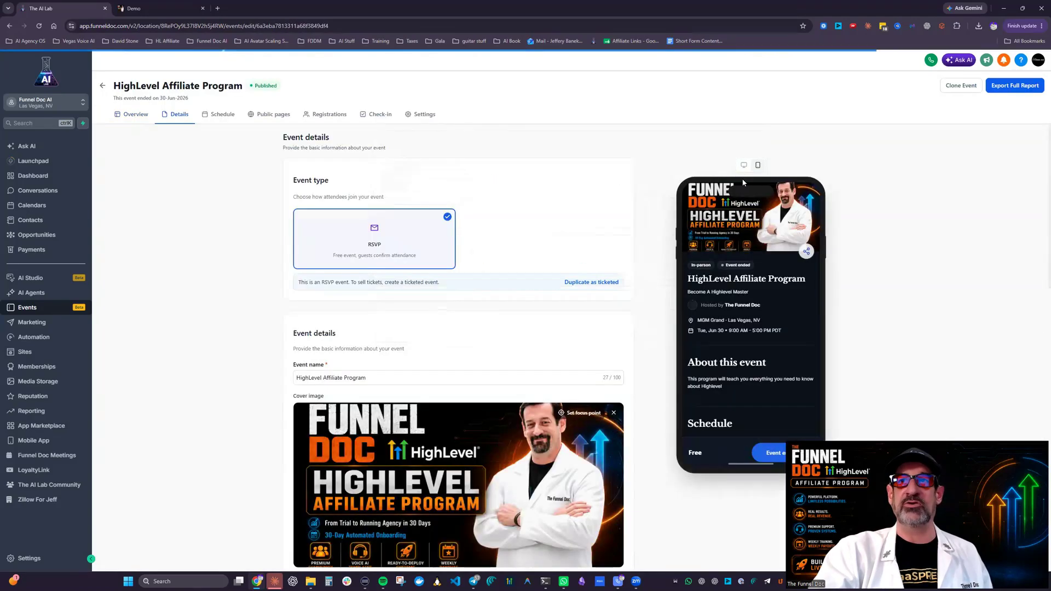
scroll(845, 278, down, 4)
scroll(843, 280, up, 4)
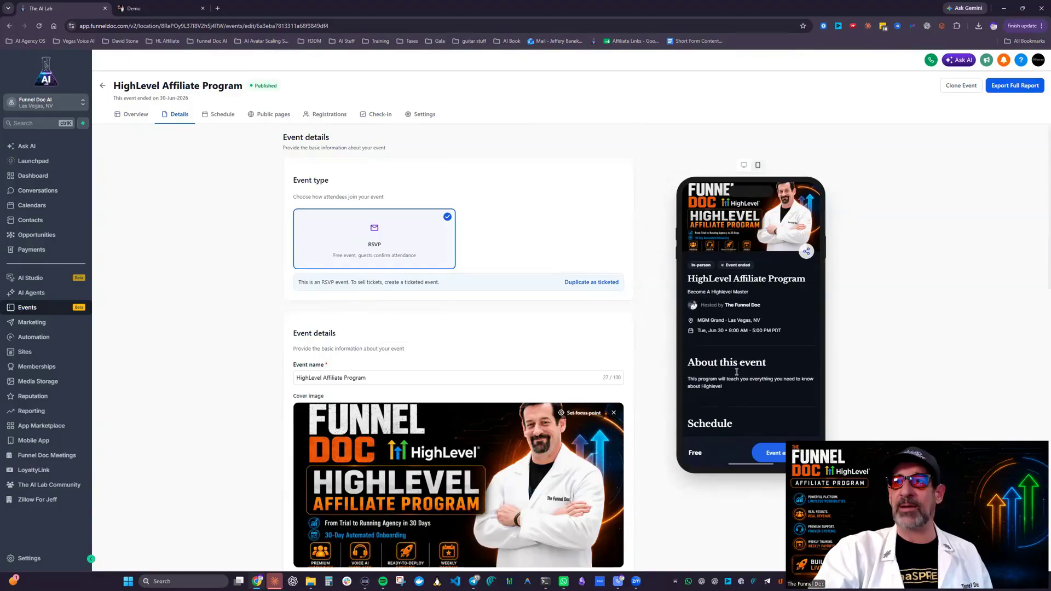
scroll(737, 417, down, 3)
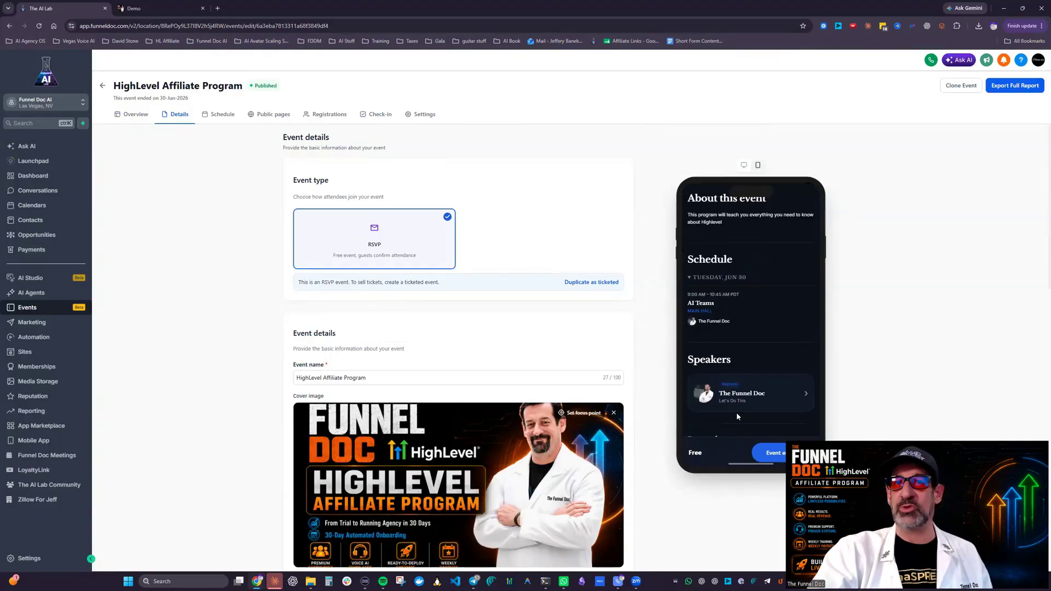
scroll(735, 364, up, 3)
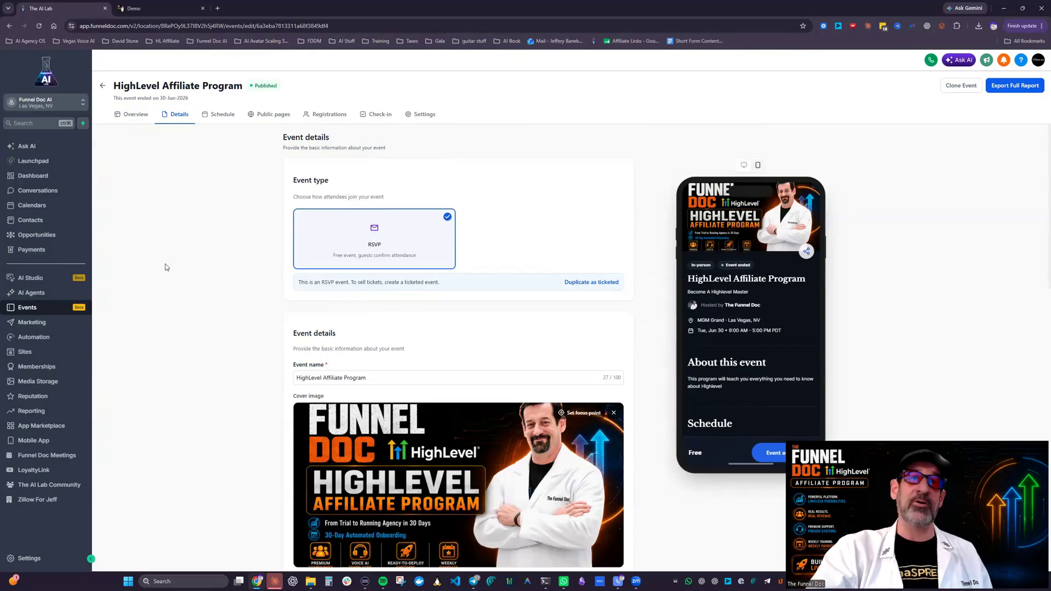
click(106, 85)
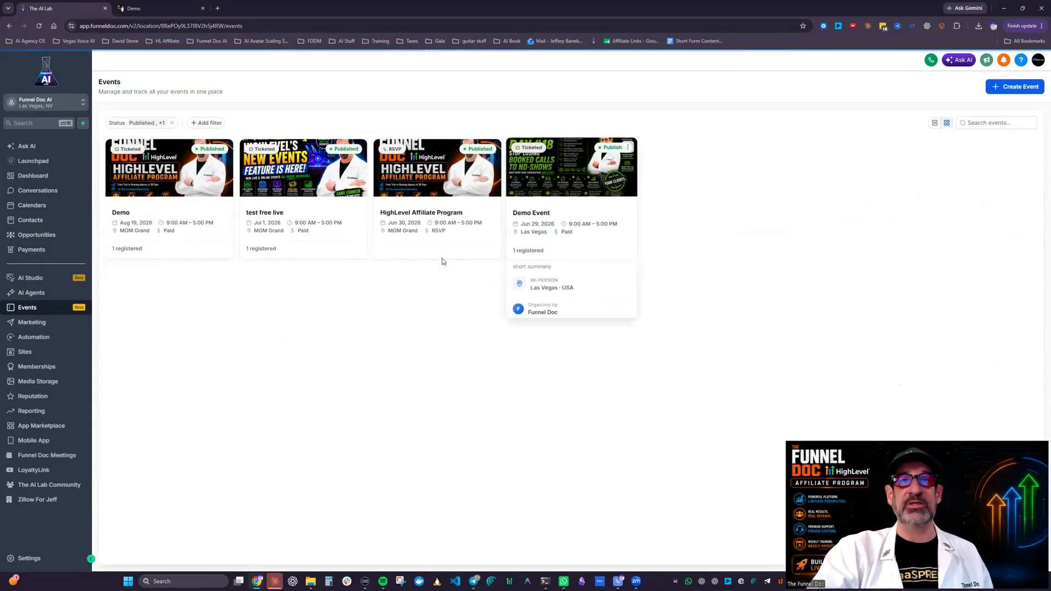